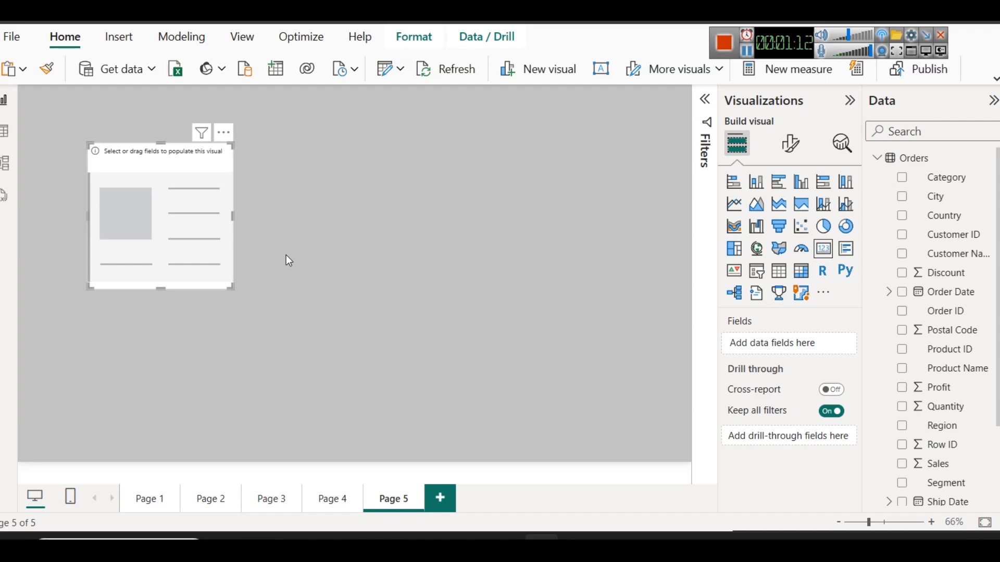
Switch to the Notepad notes, highlight "Orders" in the Session 2 line, and return to the Power BI report
mouse_move(493, 539)
click(567, 484)
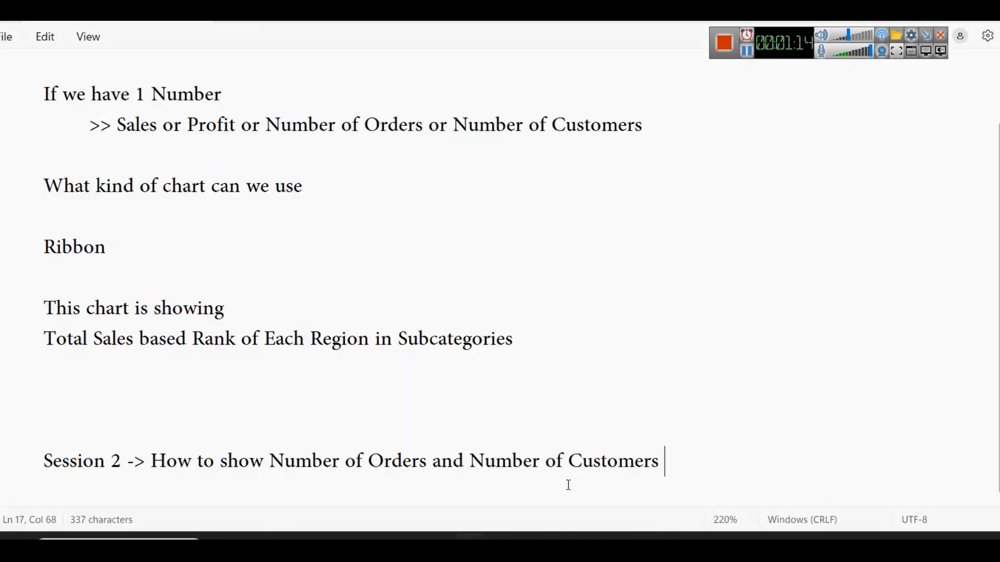
drag(362, 460, 432, 461)
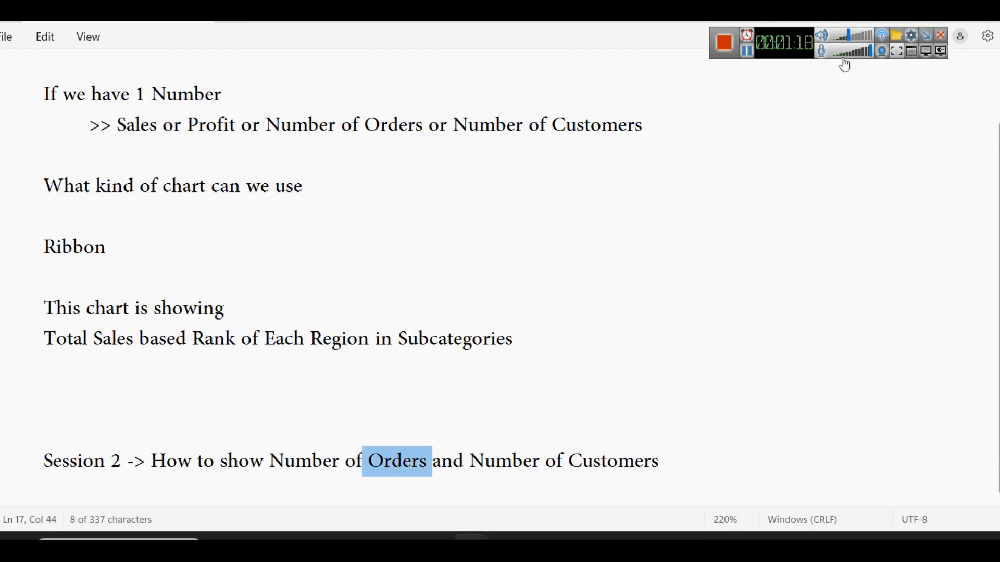
click(542, 538)
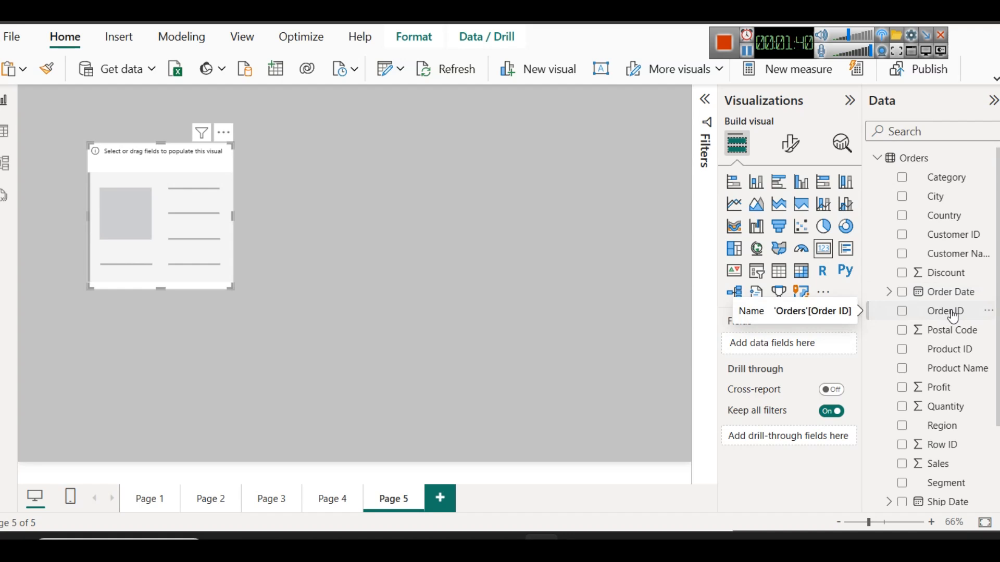
Add Order ID from the Orders table to the empty card and summarize it as Count
drag(952, 316, 822, 346)
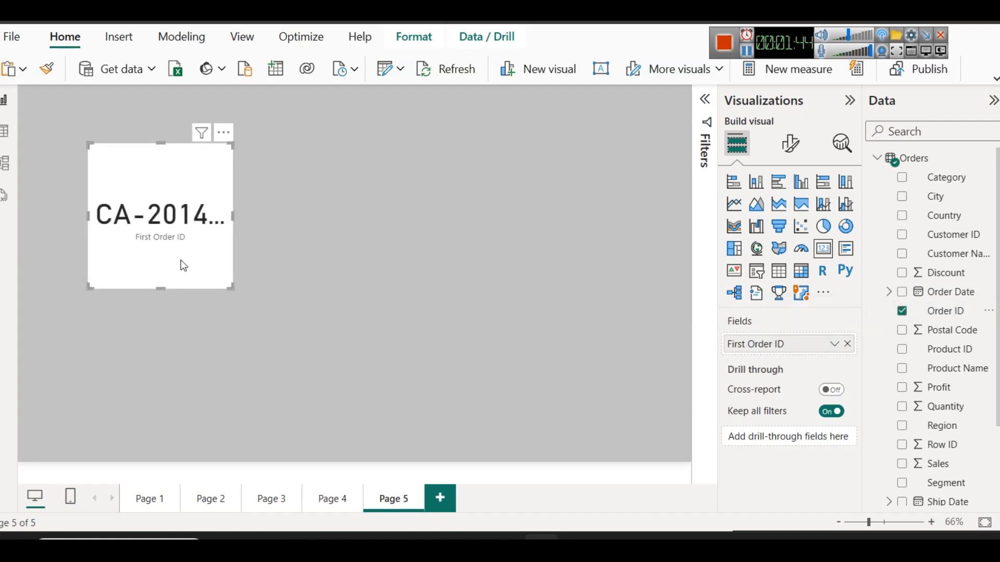
drag(145, 245, 147, 264)
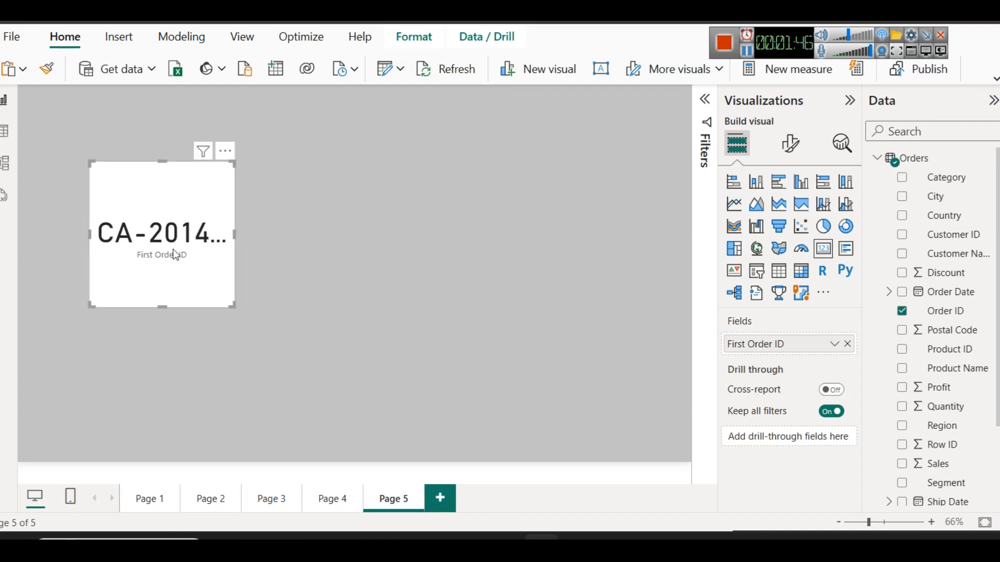
click(835, 344)
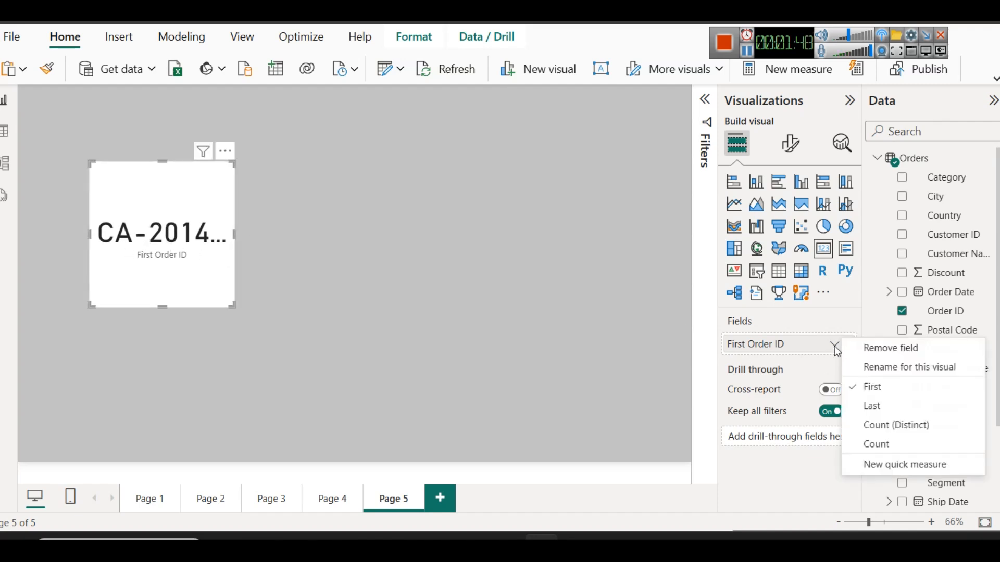
click(888, 445)
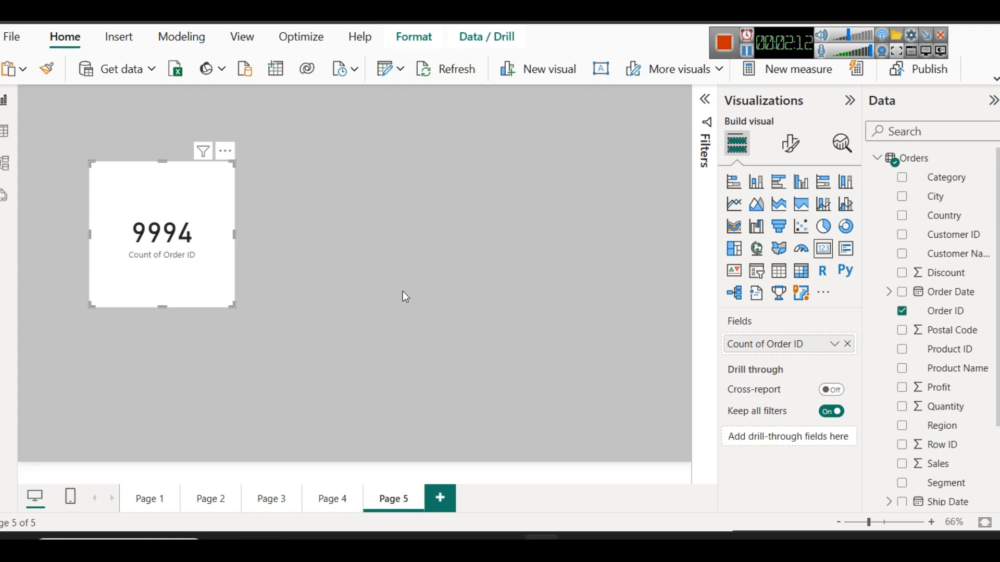
Reduce the height of the Order ID card and move it slightly up on the page
drag(161, 301, 161, 246)
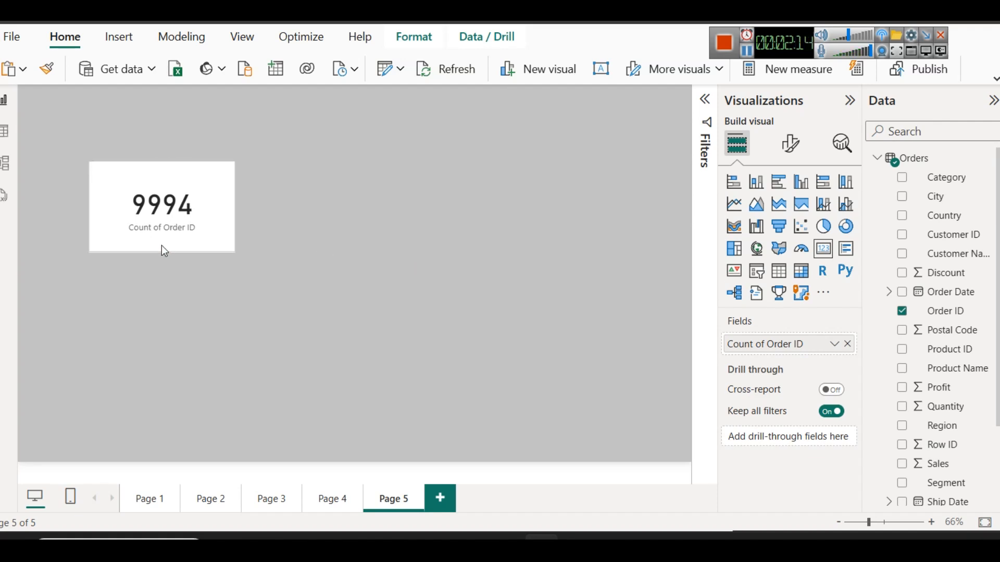
drag(207, 172, 209, 158)
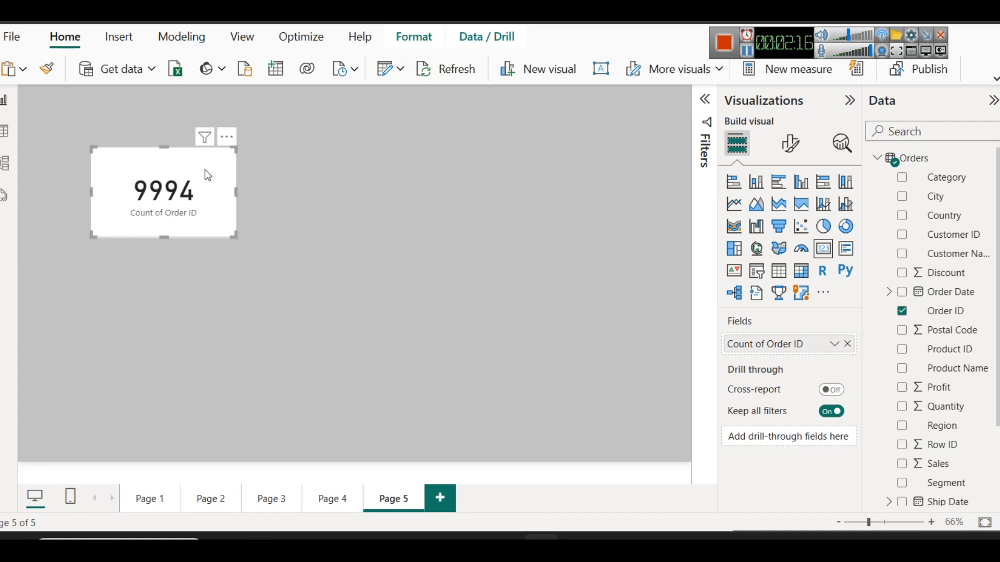
drag(160, 237, 167, 214)
click(291, 243)
Switch to Notepad, add three blank lines below the Session 2 line, and return to the Power BI report
mouse_move(472, 544)
click(553, 458)
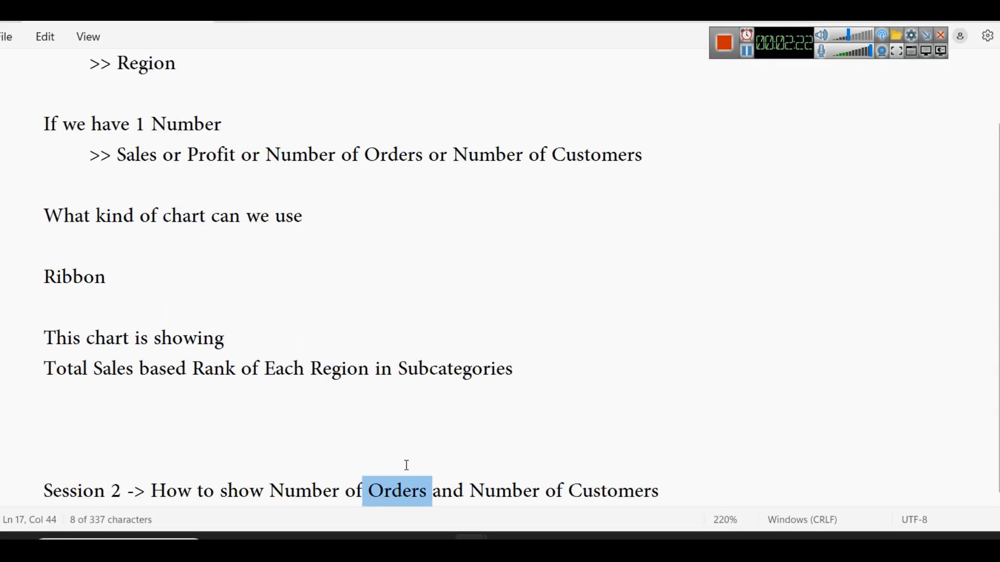
click(692, 474)
key(Return)
key(Return)
key(Return)
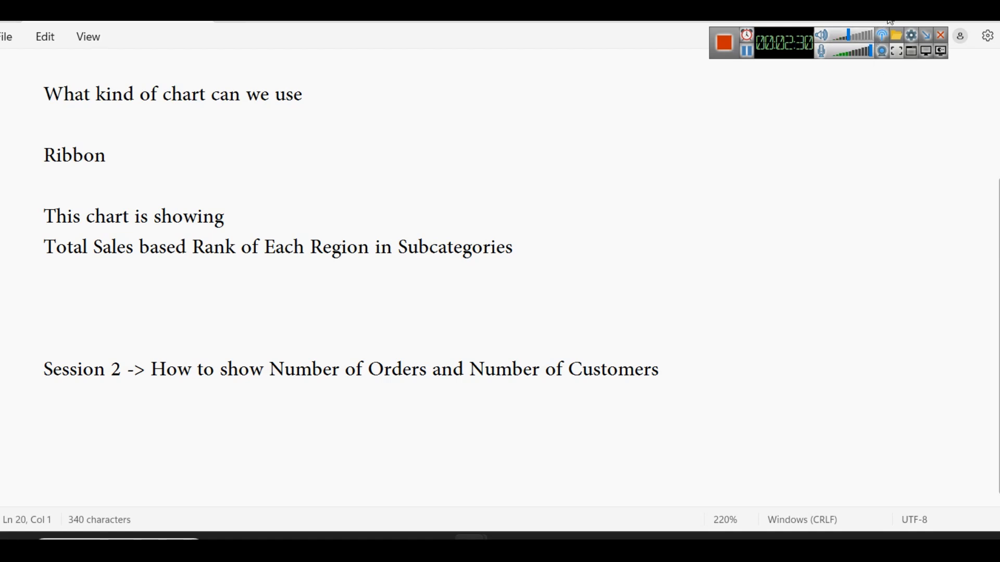
key(alt+Tab)
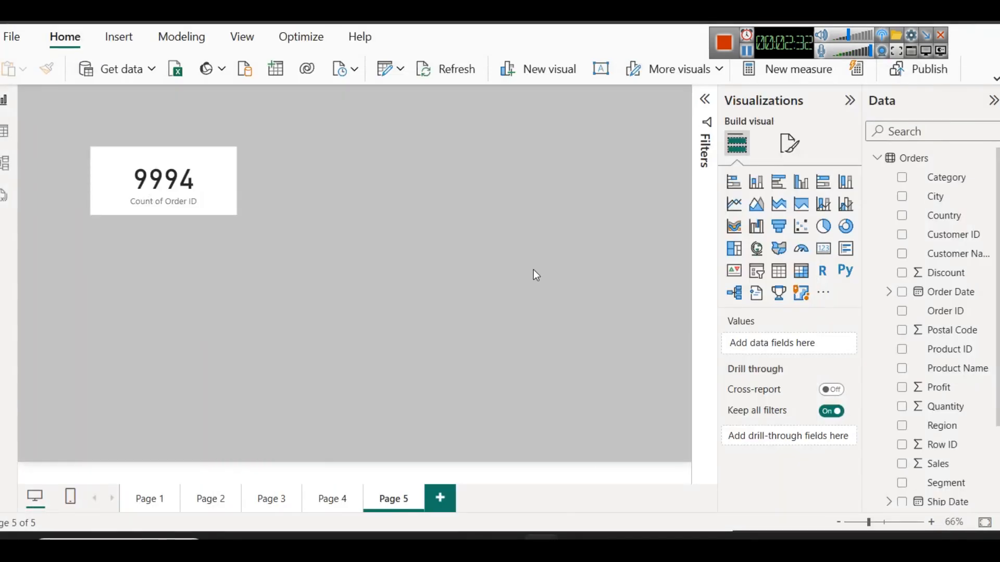
Examine the Order ID column of the Orders table in Table view for repeated order IDs
click(181, 203)
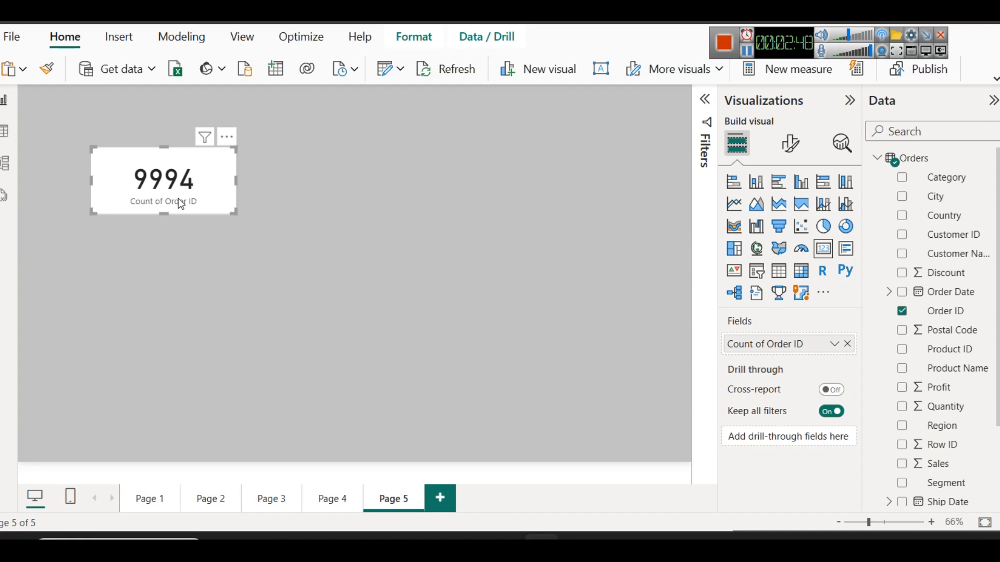
click(5, 132)
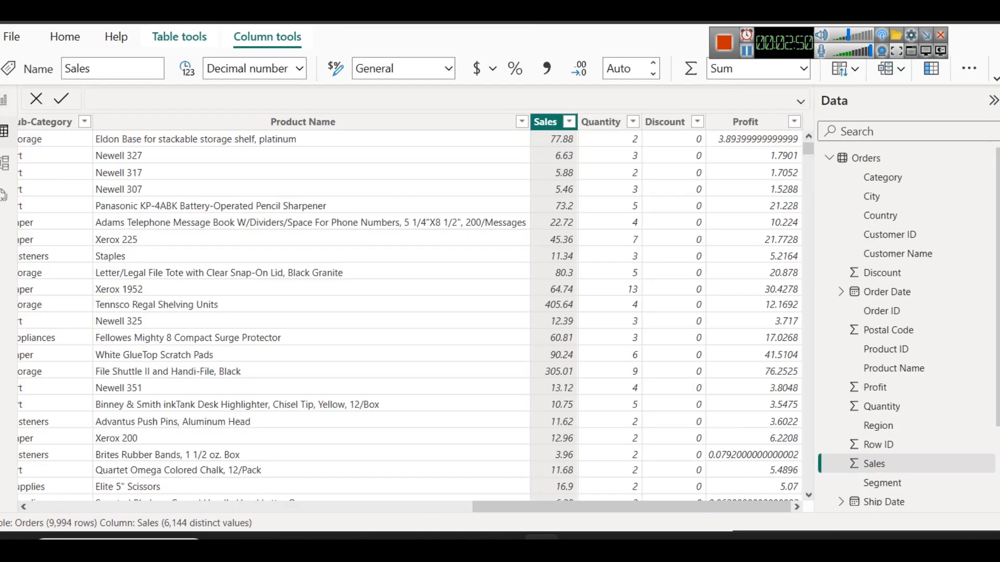
click(419, 507)
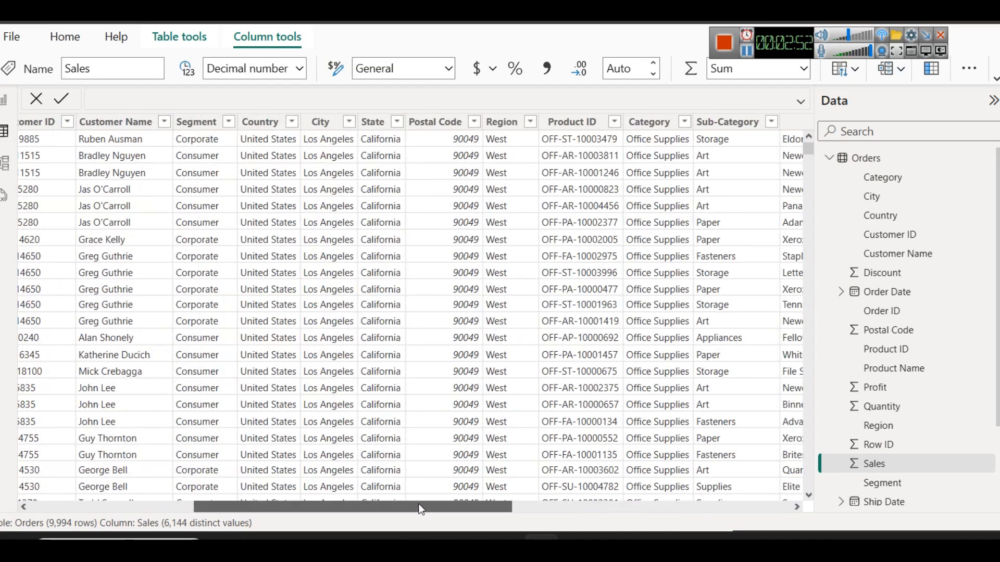
drag(419, 507, 210, 495)
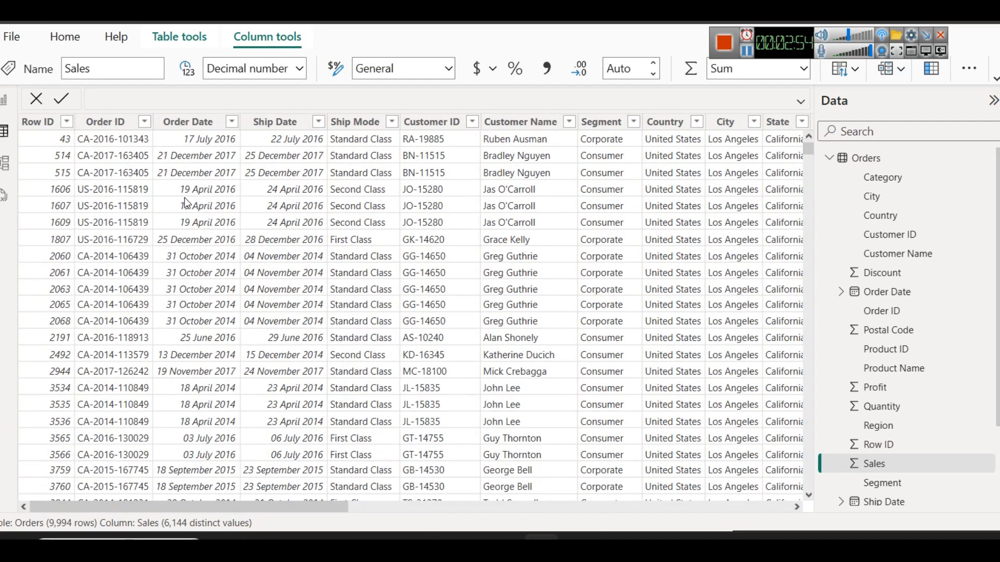
click(107, 122)
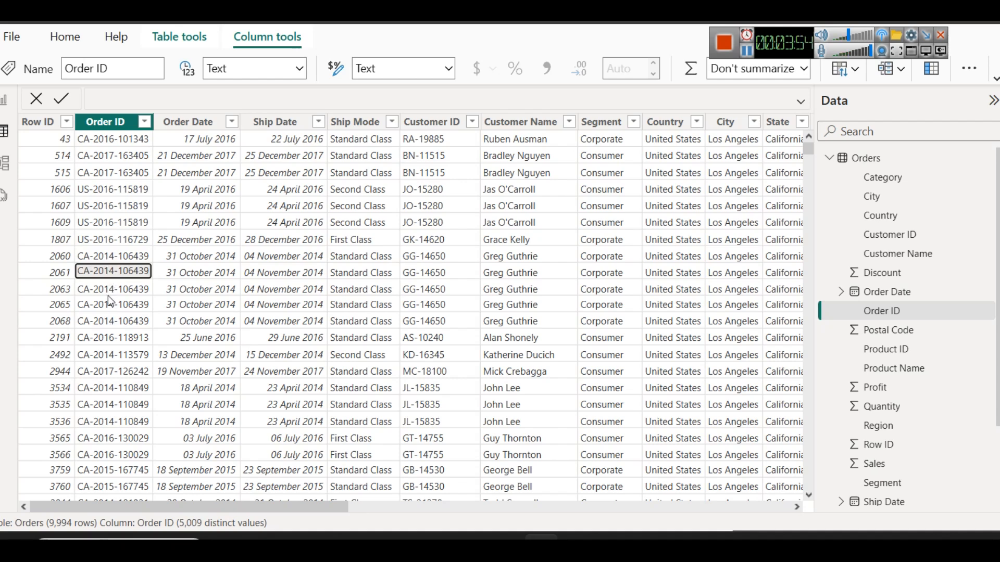
Return to the report page and change the card's Order ID summarization to Count (Distinct)
click(5, 100)
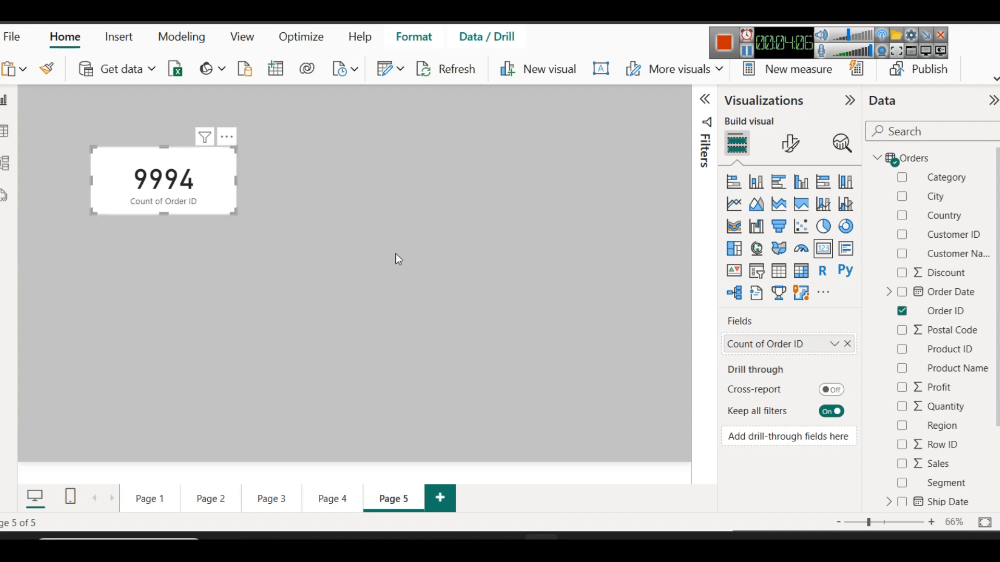
click(834, 344)
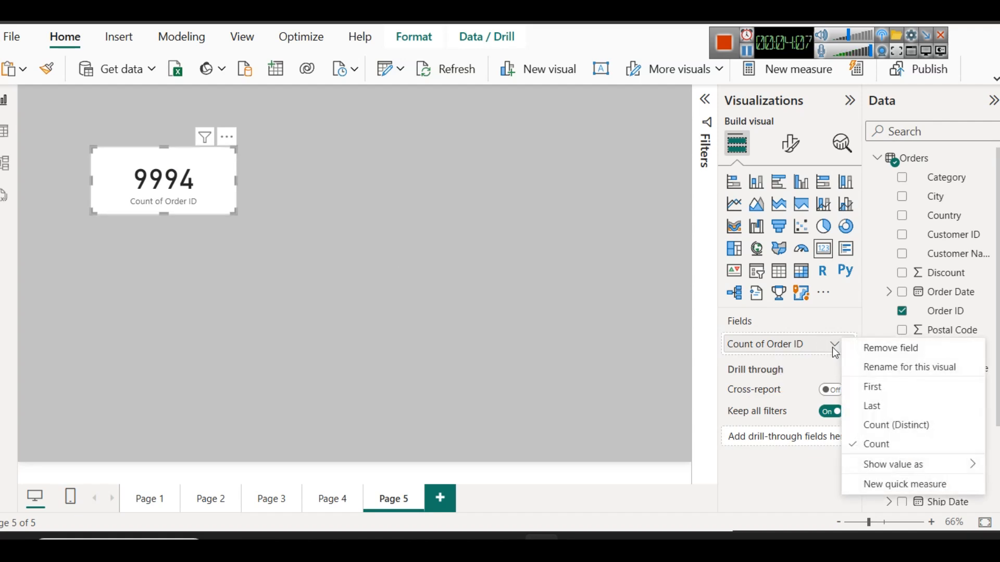
click(885, 425)
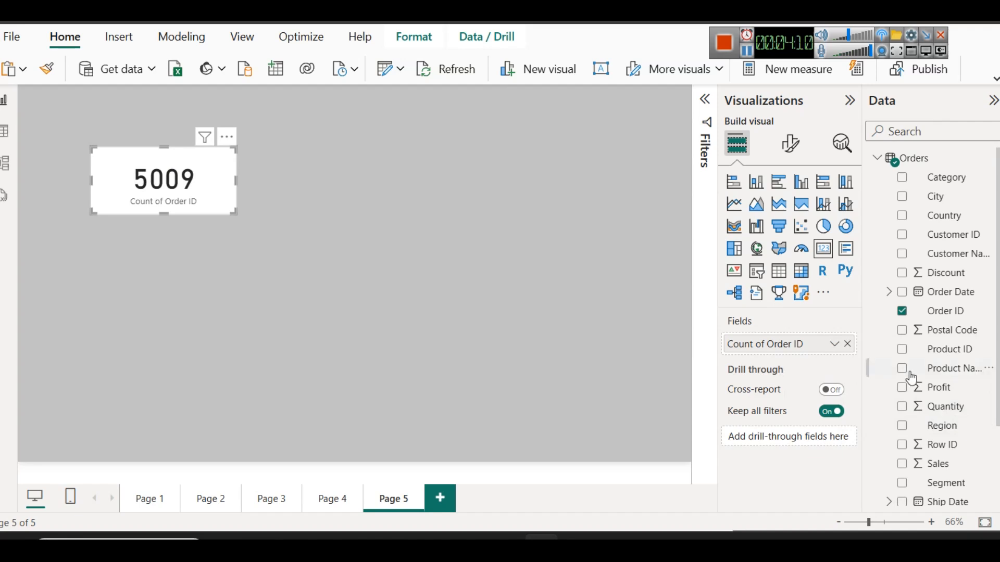
click(834, 345)
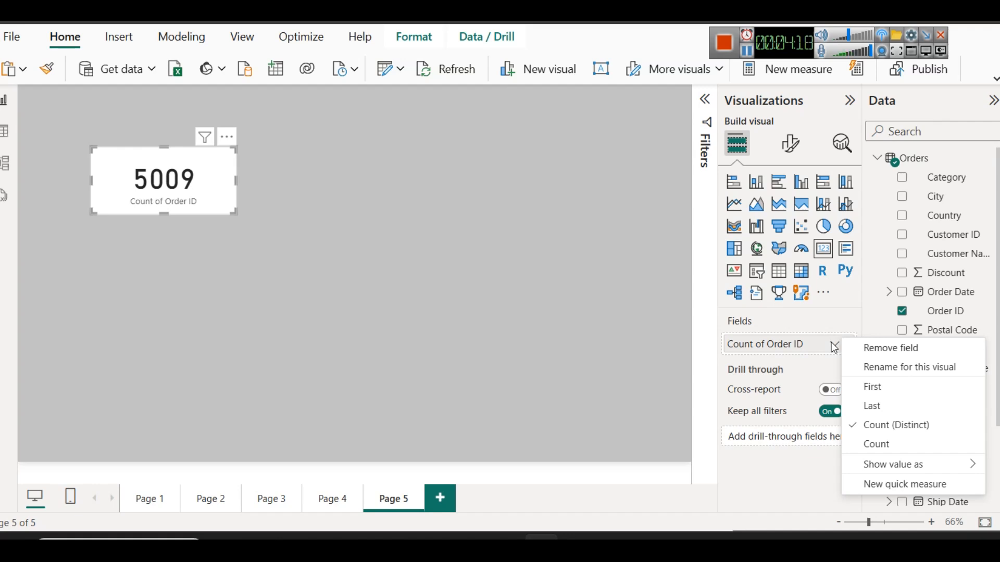
Make the Order ID card slightly shorter and move it closer to the page's upper edge
click(171, 214)
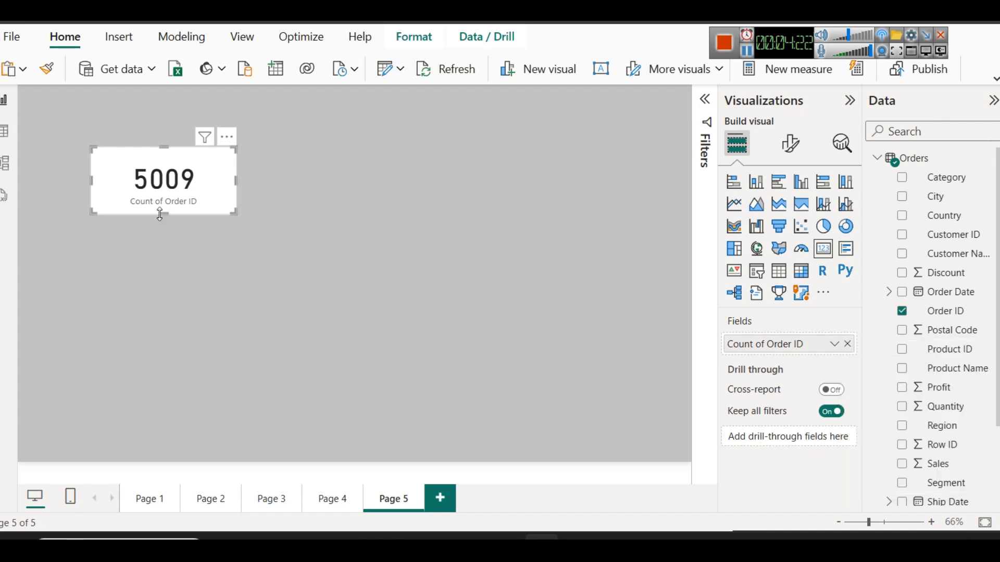
drag(161, 214, 160, 208)
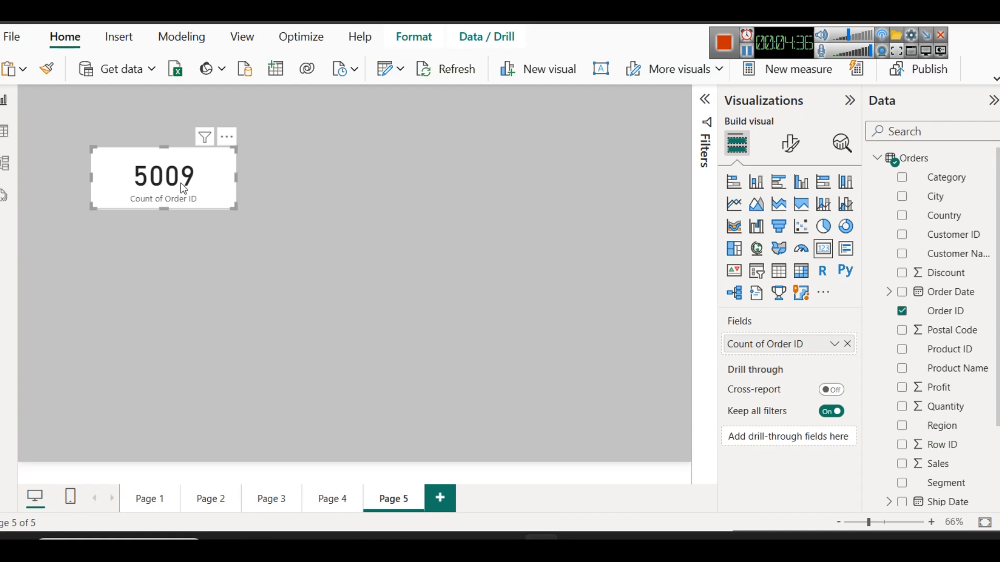
drag(180, 183, 176, 158)
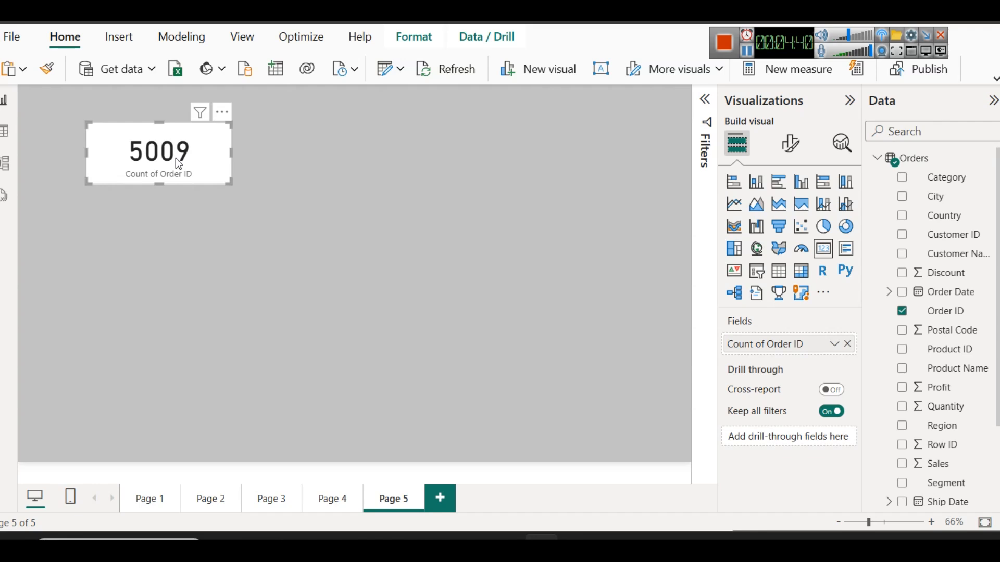
Turn on the card's title, set its text to "Count of Orders", and center it horizontally
click(804, 149)
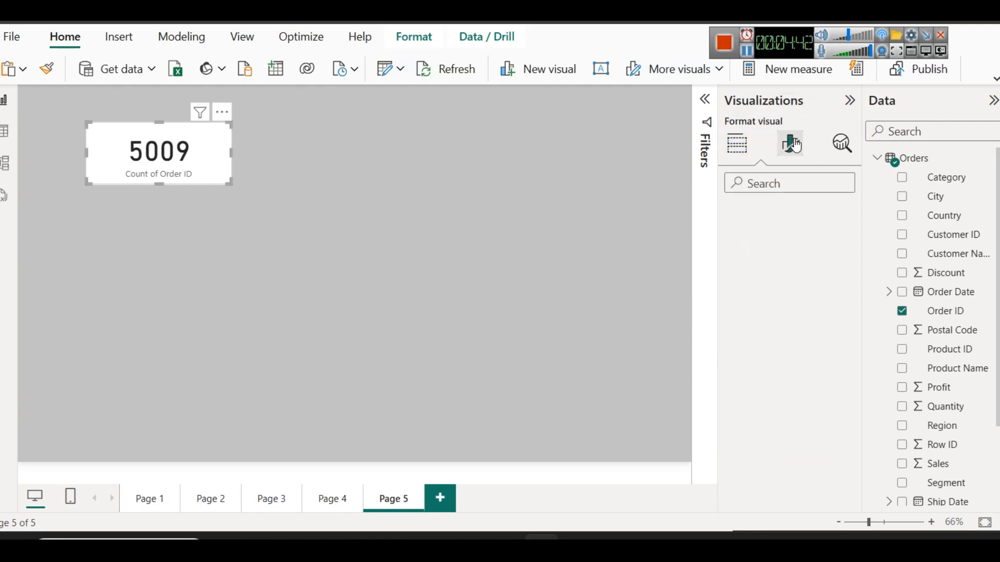
click(785, 228)
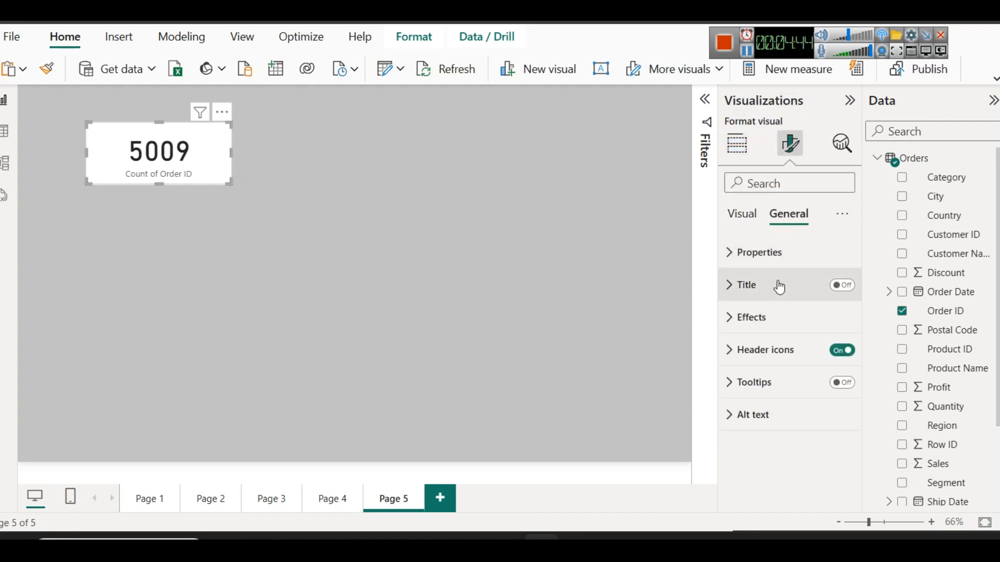
click(836, 286)
click(745, 288)
click(759, 359)
text(Count of Orders)
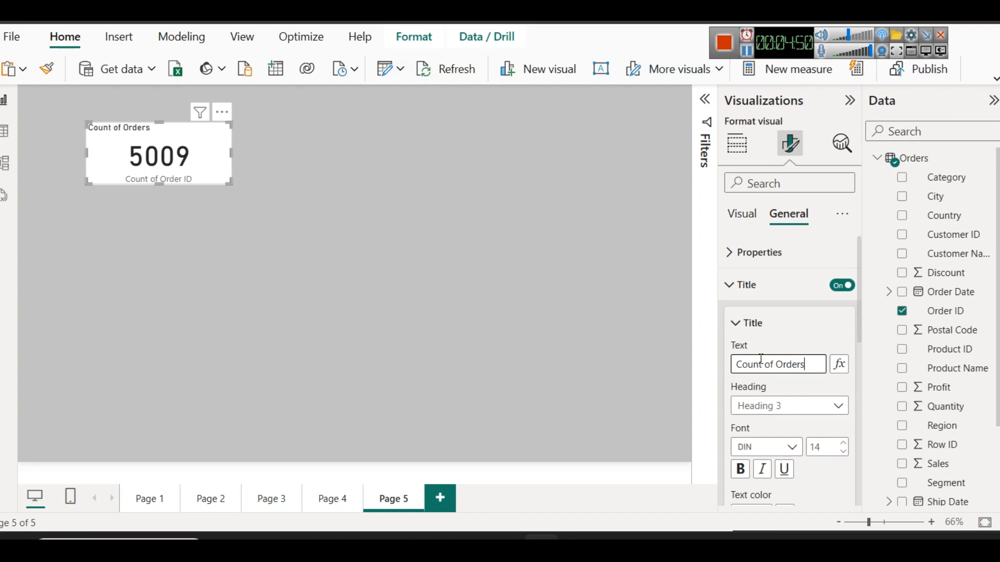
scroll(808, 389, down, 3)
click(761, 438)
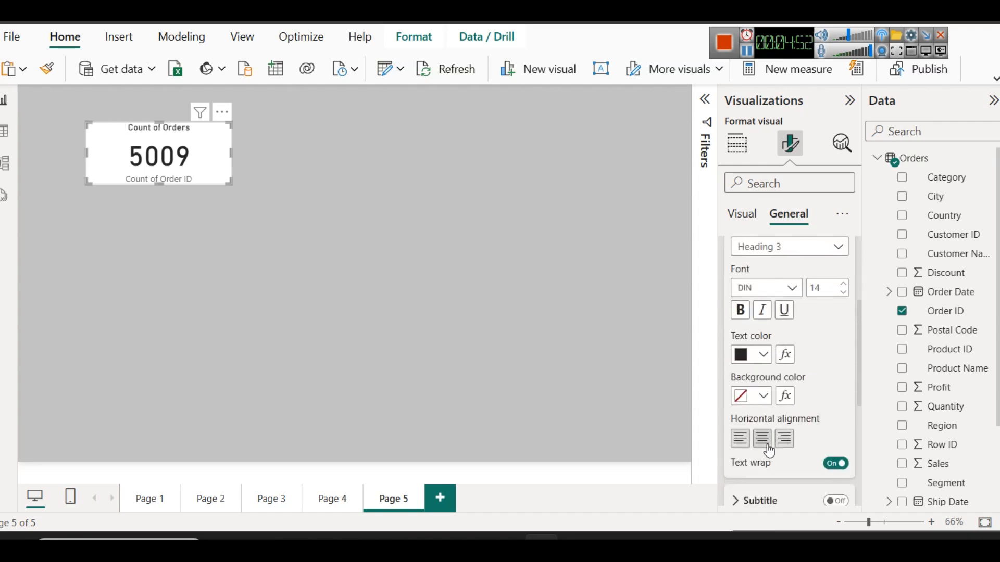
Check the Row ID column against Order ID in the Orders table, and return to the report page
click(250, 292)
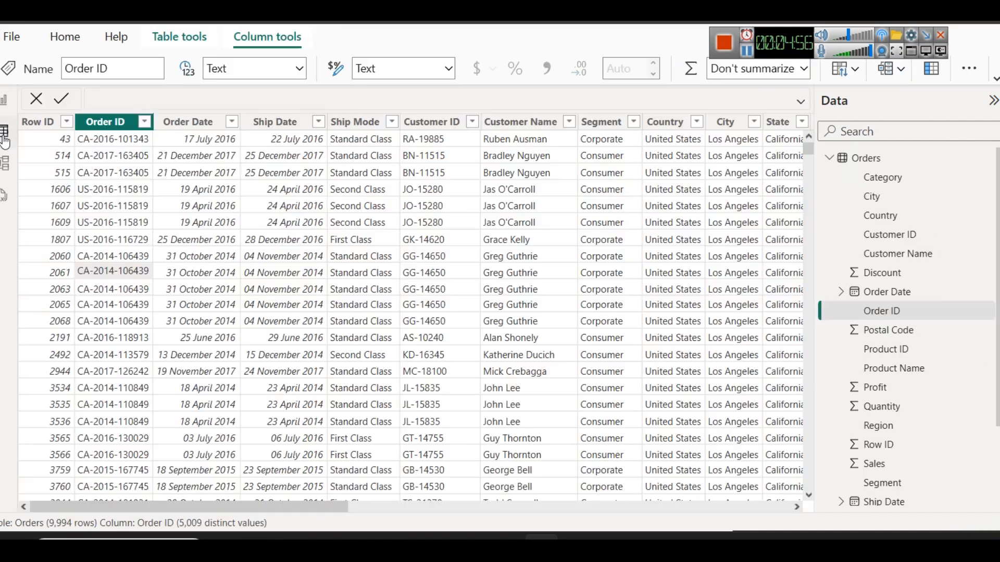
click(5, 131)
click(56, 128)
click(8, 99)
Reposition the Count of Orders card and place a duplicate of it alongside the original
drag(185, 179, 280, 193)
key(ctrl+c)
key(ctrl+v)
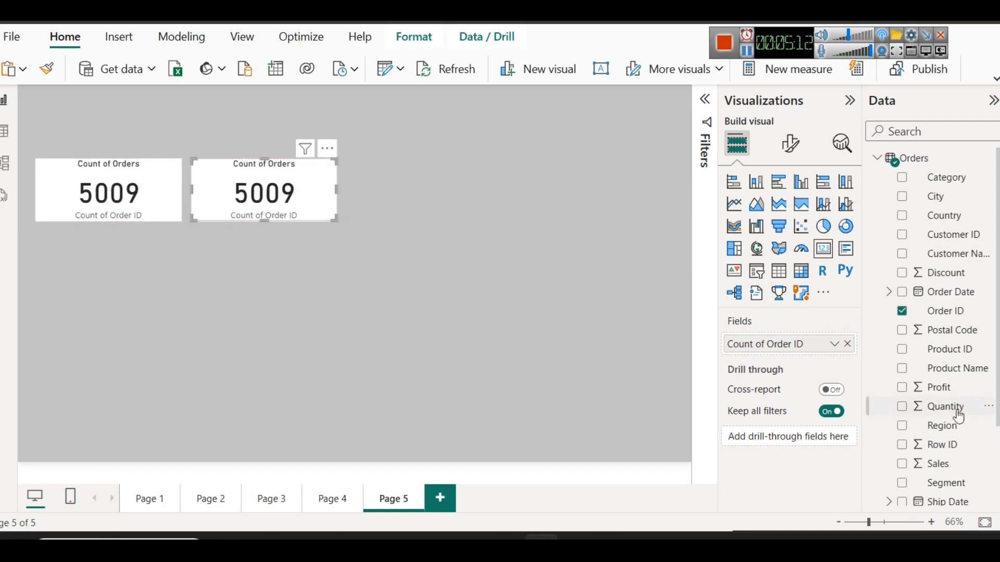
Replace Order ID with Row ID in the duplicated card and summarize it as Count (Distinct)
scroll(948, 387, down, 3)
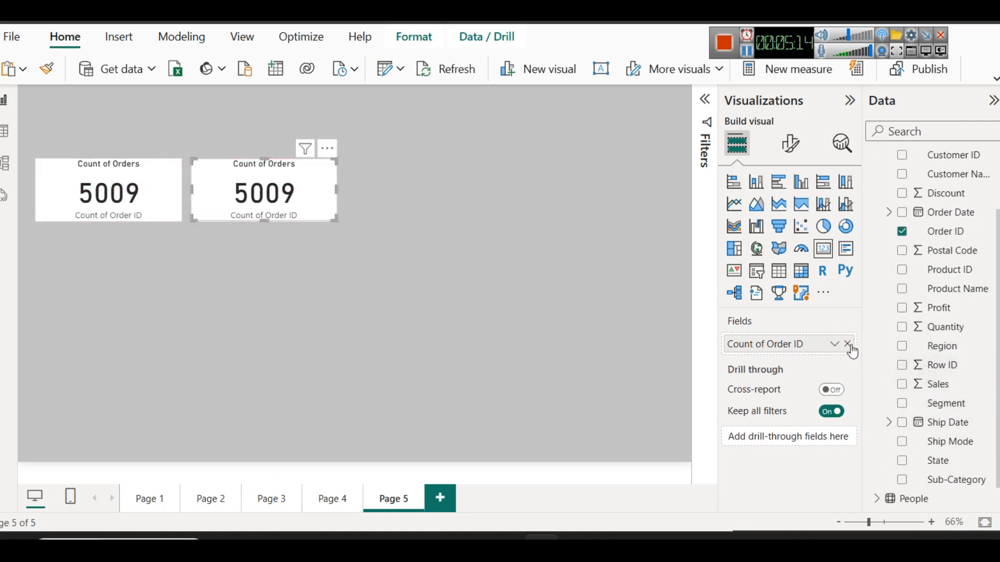
click(848, 344)
drag(958, 367, 784, 348)
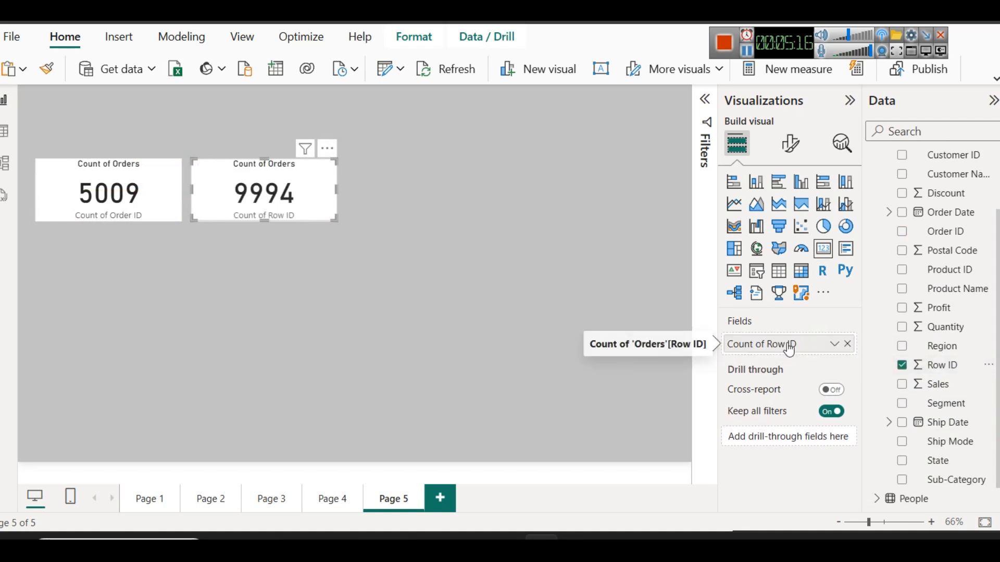
click(834, 344)
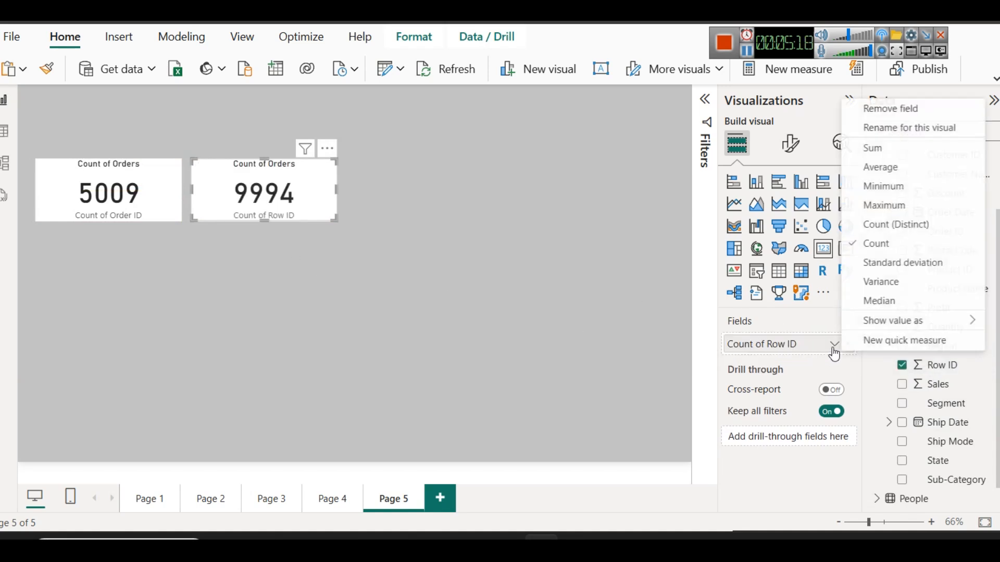
click(920, 226)
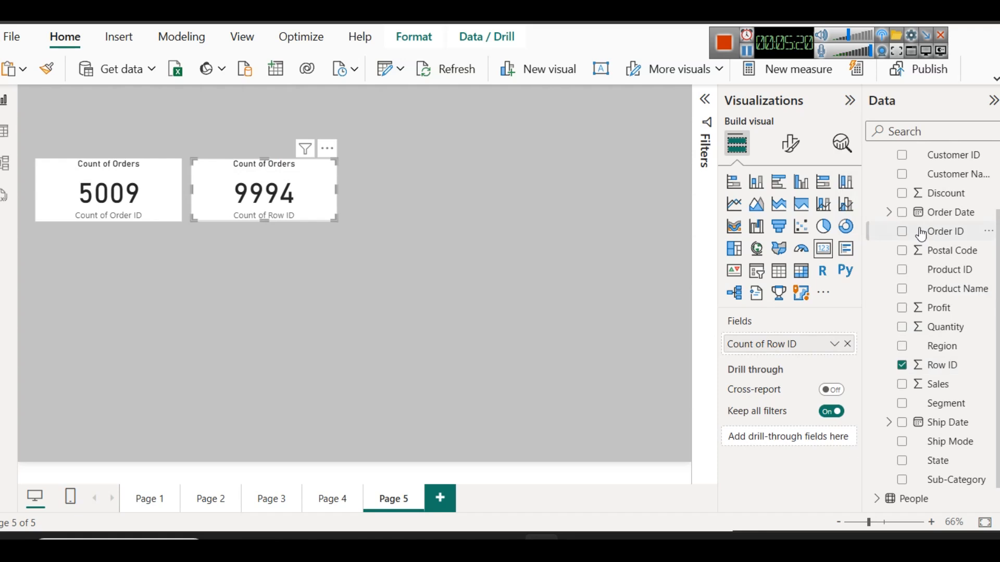
click(834, 343)
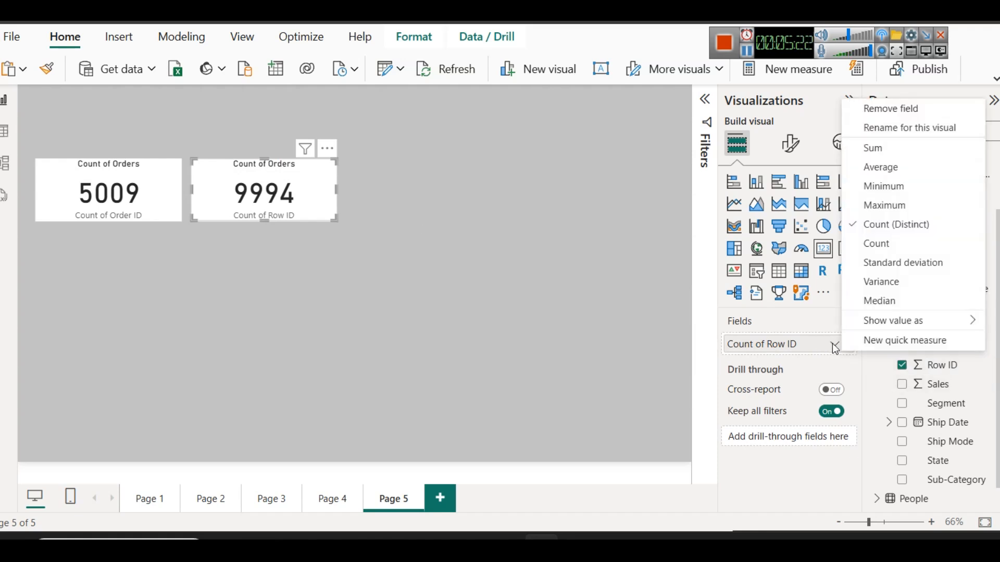
Try Count and Count (Distinct) on the Row ID card, and check the Orders table before returning to the report page
click(882, 242)
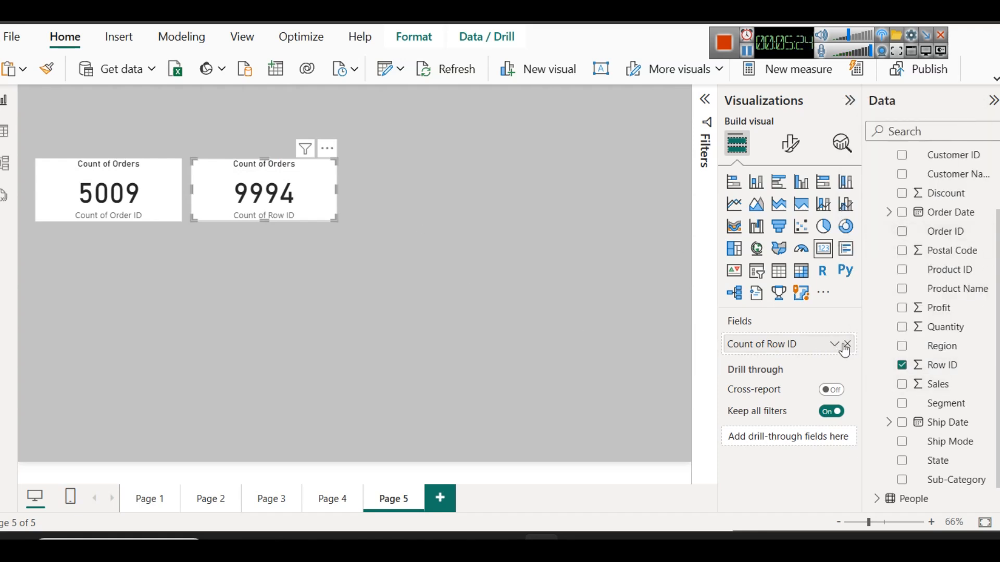
click(840, 344)
click(875, 225)
click(5, 131)
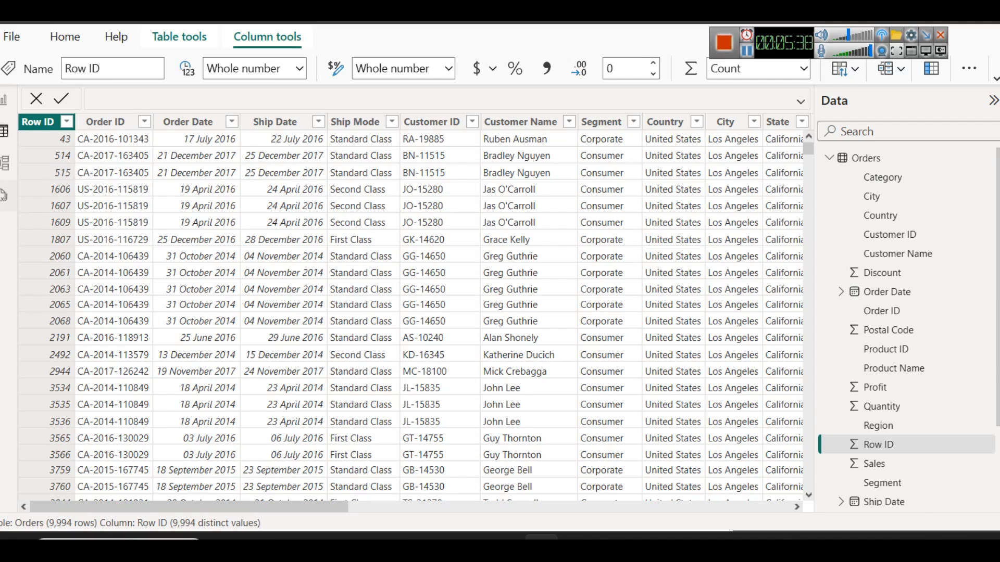
click(4, 99)
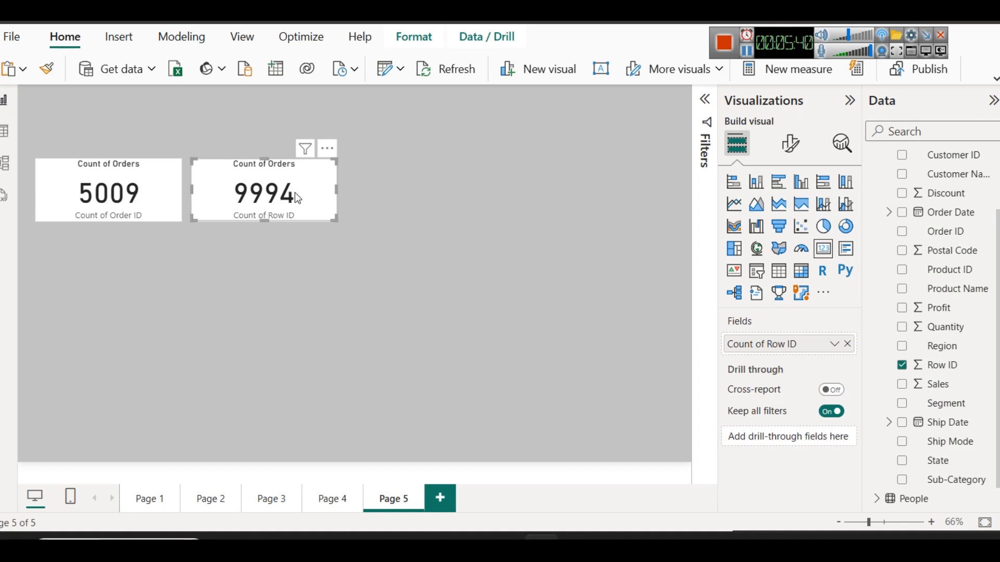
Move both cards higher on the page and replace Row ID with Customer ID in the second card
drag(167, 189, 163, 164)
drag(201, 194, 196, 164)
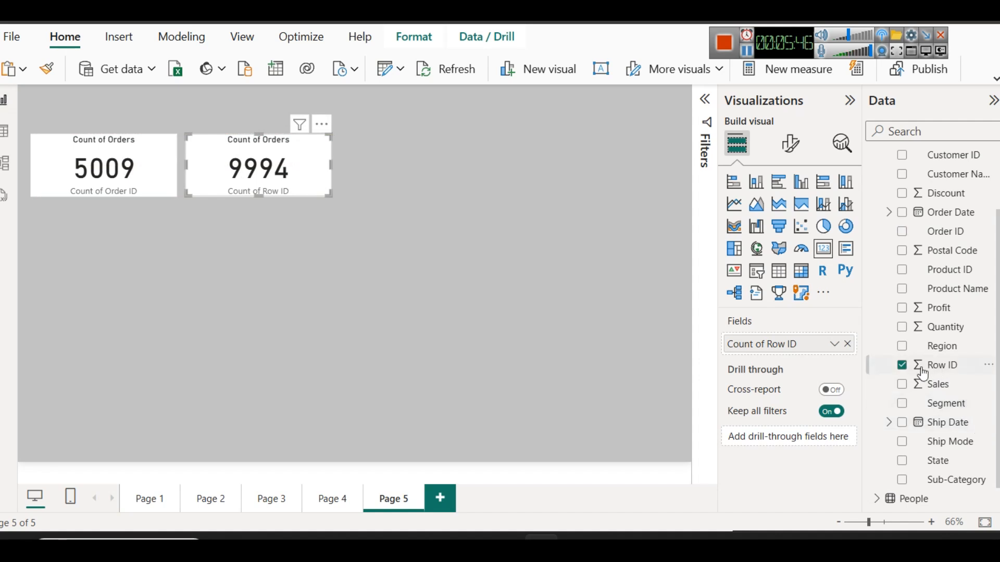
scroll(973, 307, up, 3)
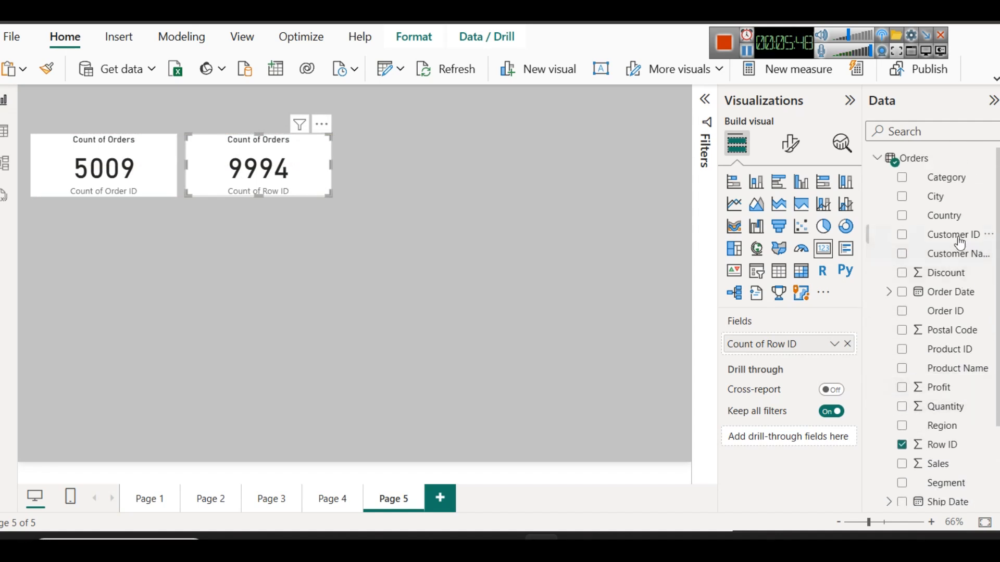
click(848, 343)
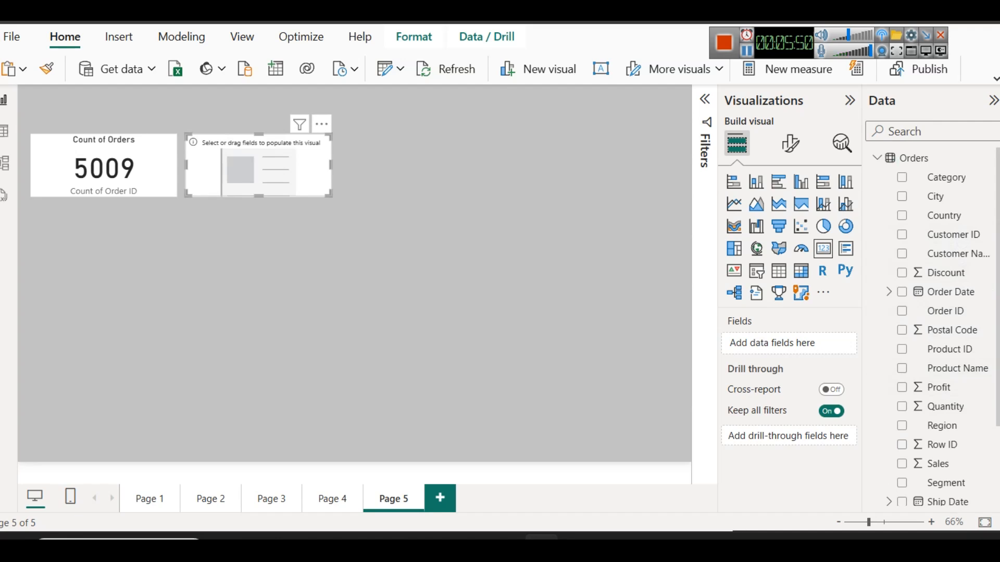
drag(946, 238, 765, 343)
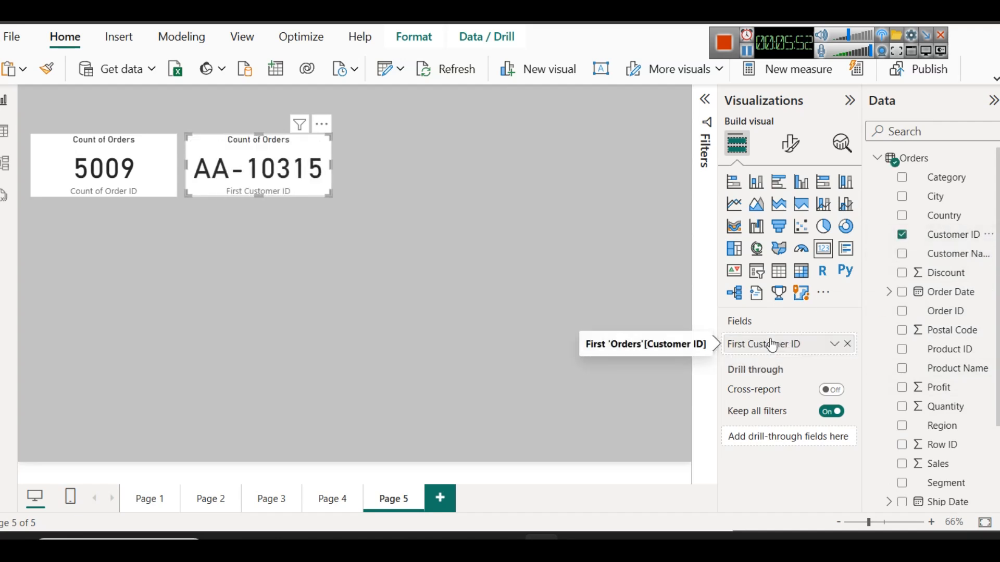
mouse_move(776, 371)
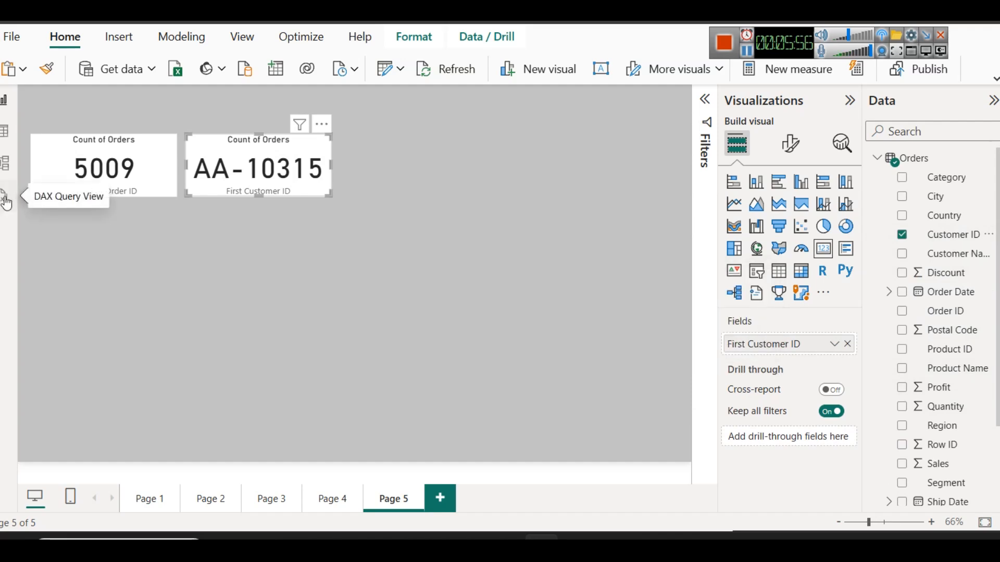
Inspect the Customer ID column in the Orders table, and return to the report page
click(5, 131)
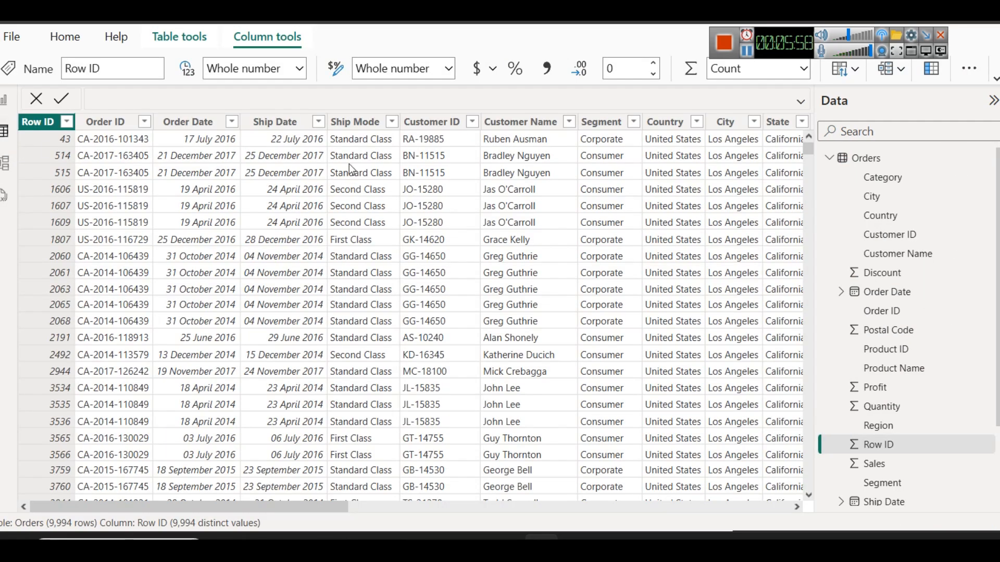
click(432, 123)
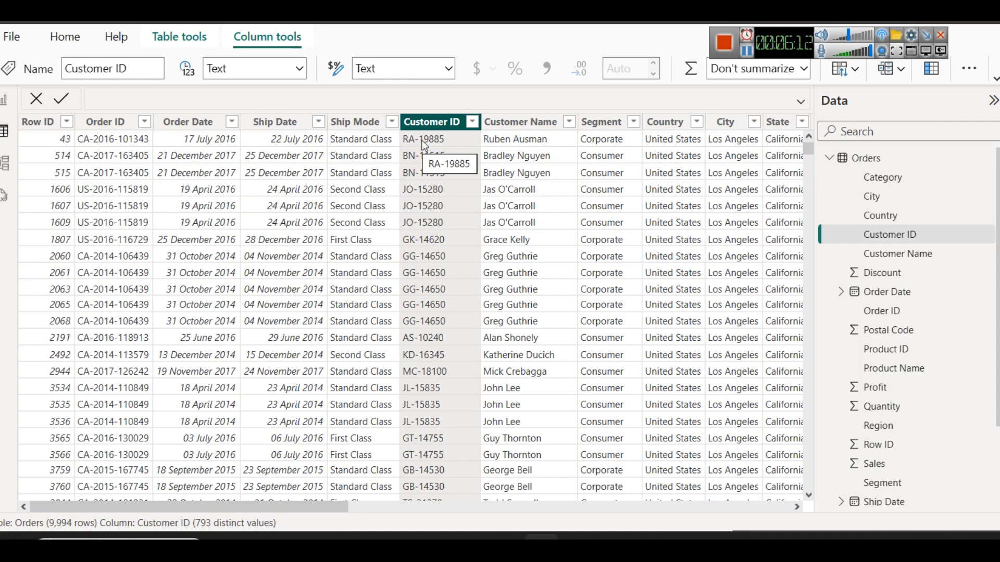
click(4, 99)
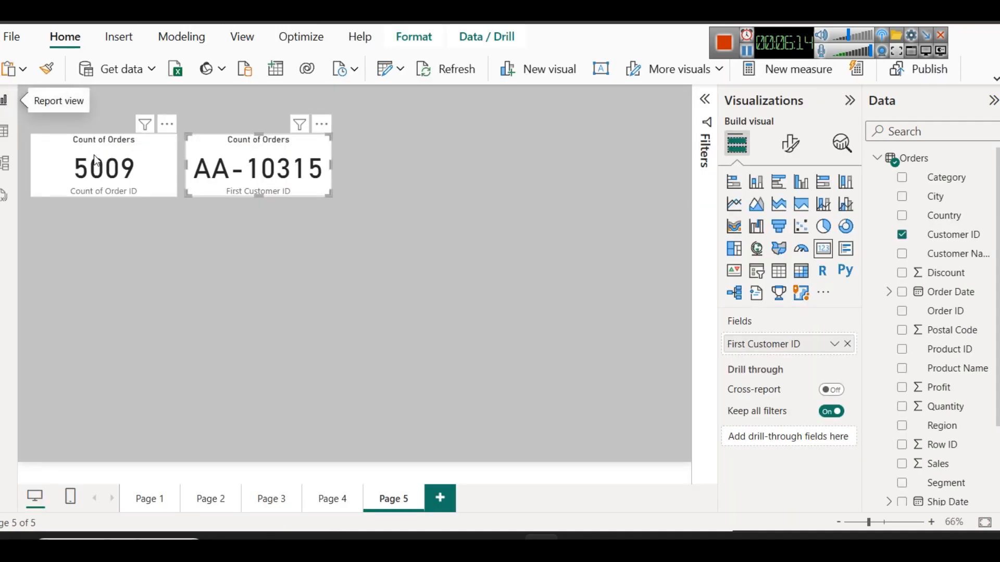
Summarize Customer ID in the second card as Count, and switch the summarization to Count (Distinct)
click(834, 345)
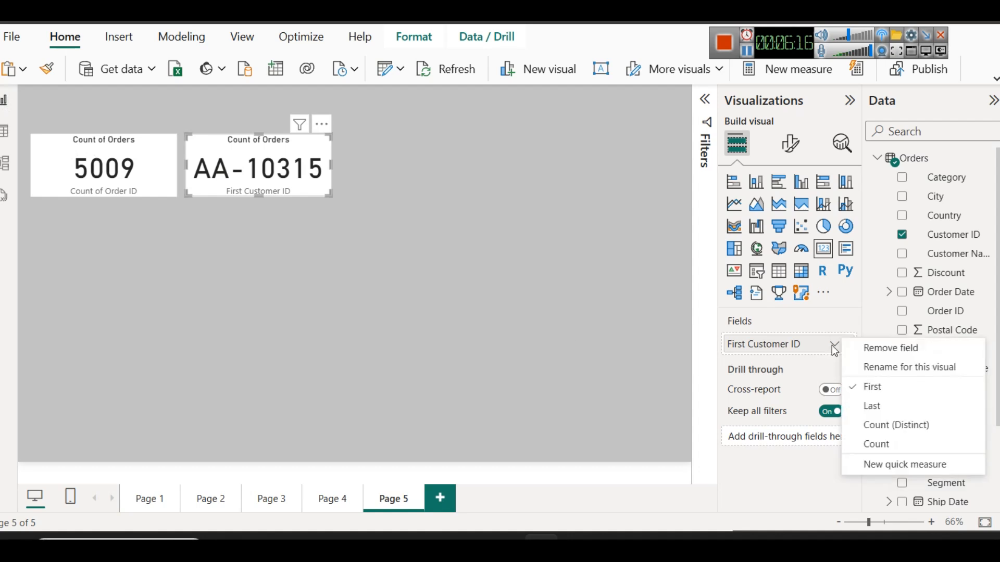
click(877, 444)
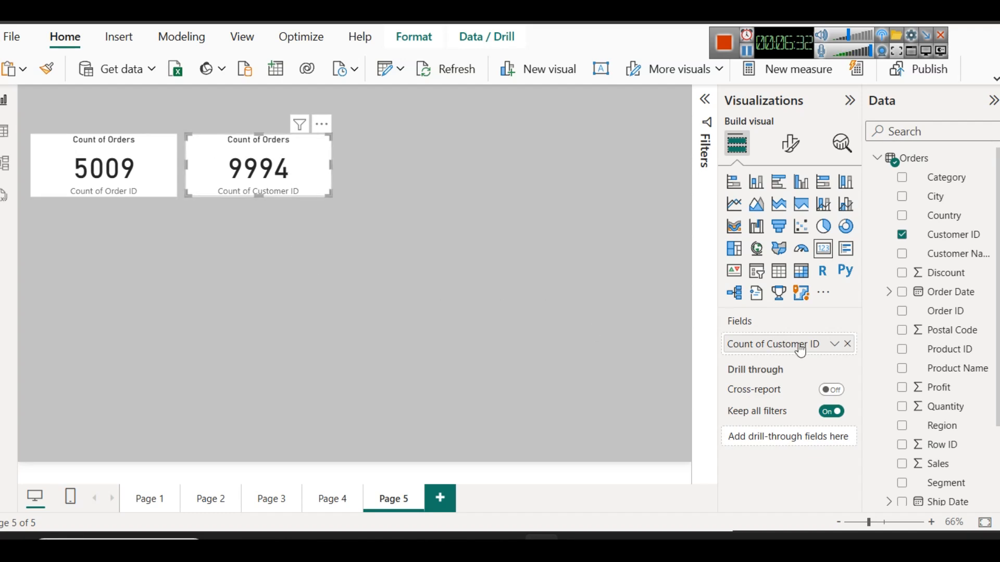
click(834, 345)
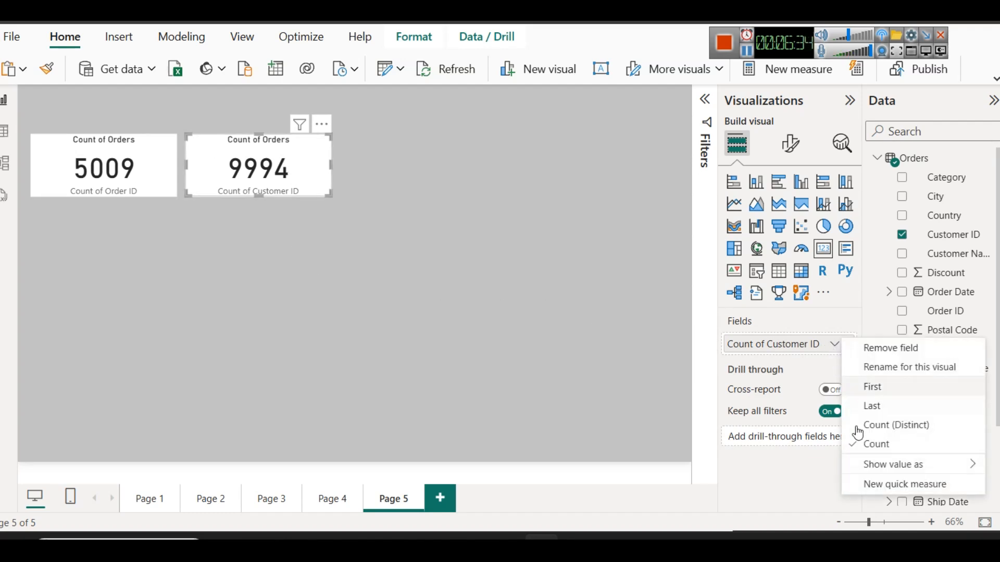
click(895, 427)
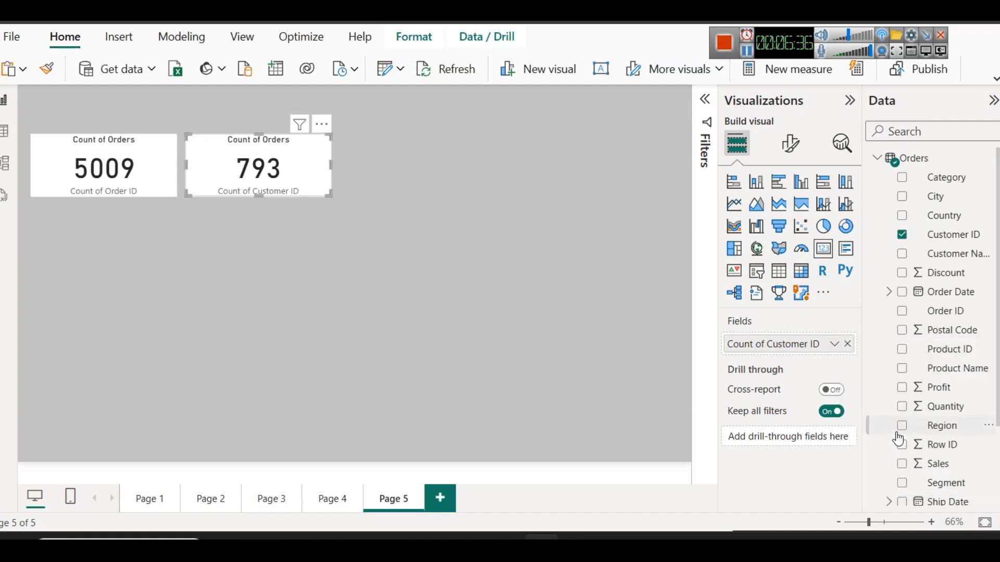
click(399, 292)
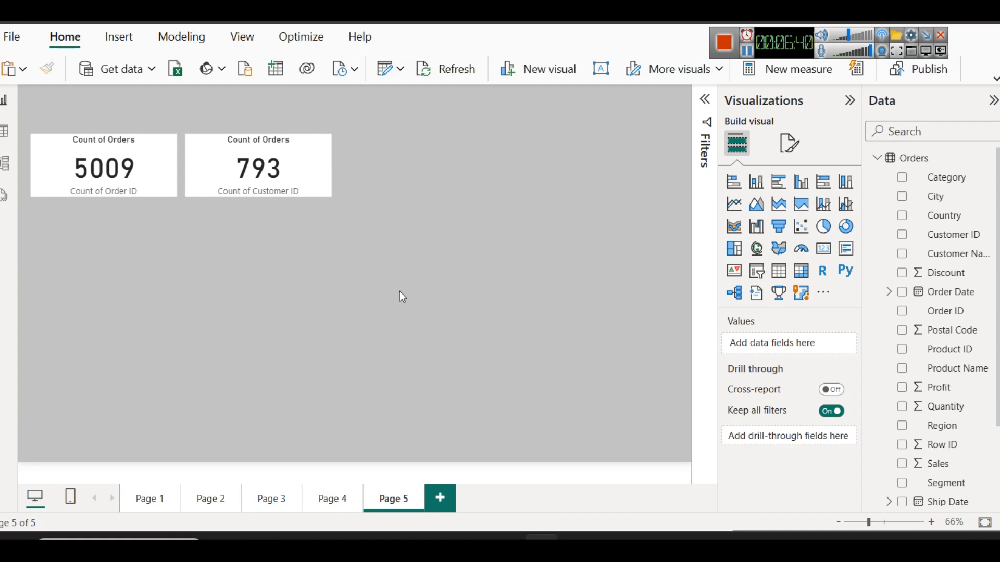
Move the Order ID and Customer ID cards further up, aligned with each other
drag(80, 185, 80, 168)
drag(215, 188, 221, 173)
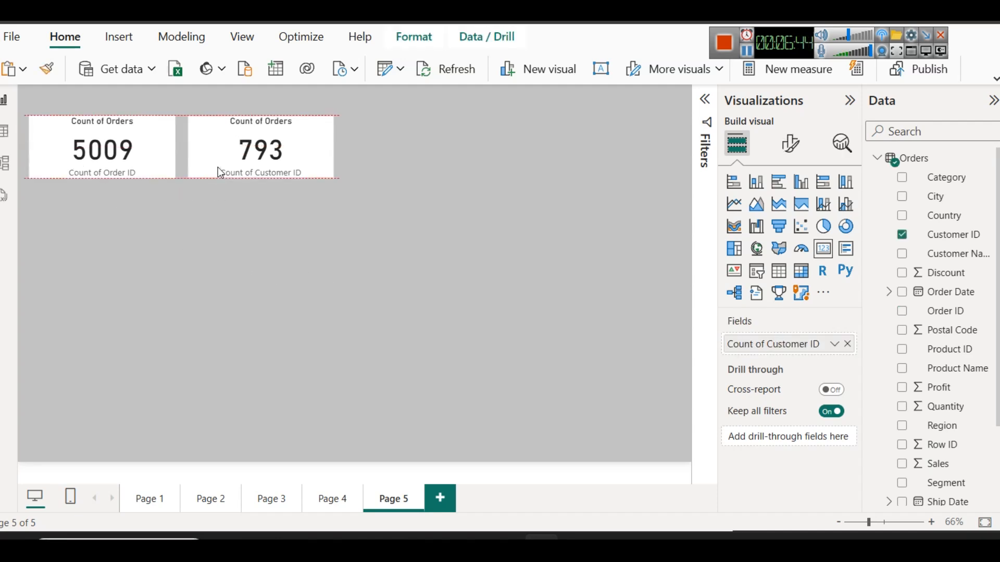
click(240, 237)
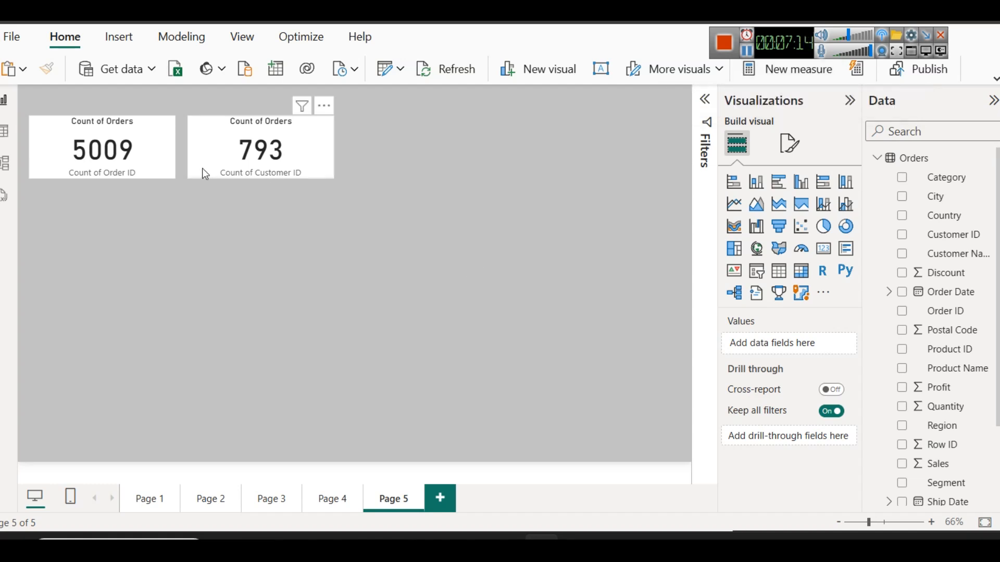
Review the summarization options of the Customer ID card without changing them
click(231, 164)
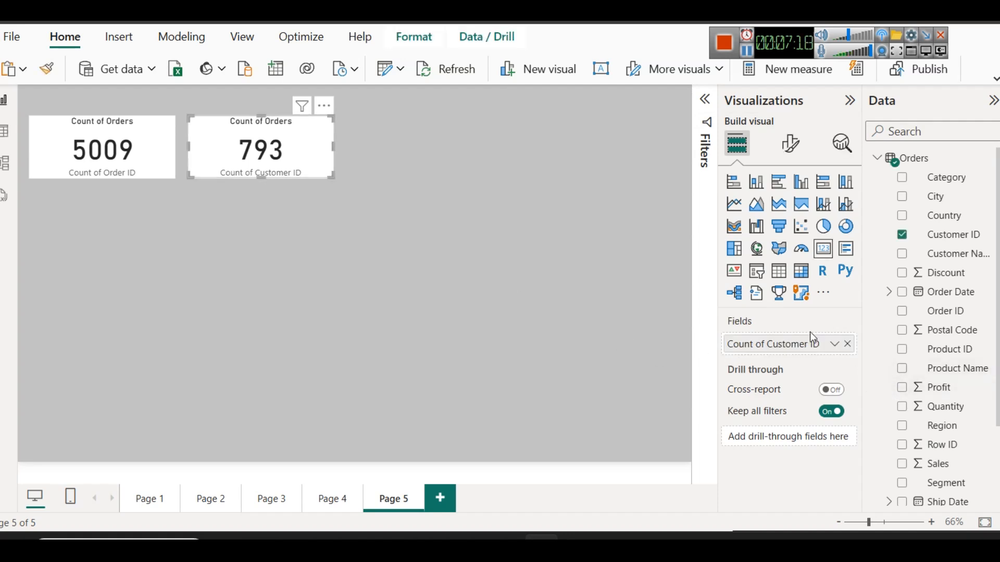
click(832, 344)
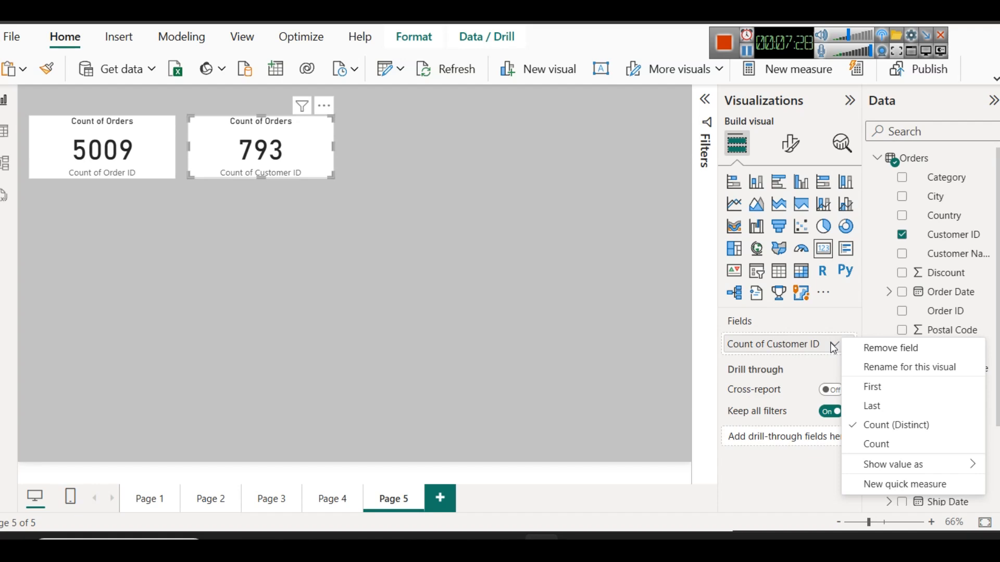
click(504, 279)
click(504, 279)
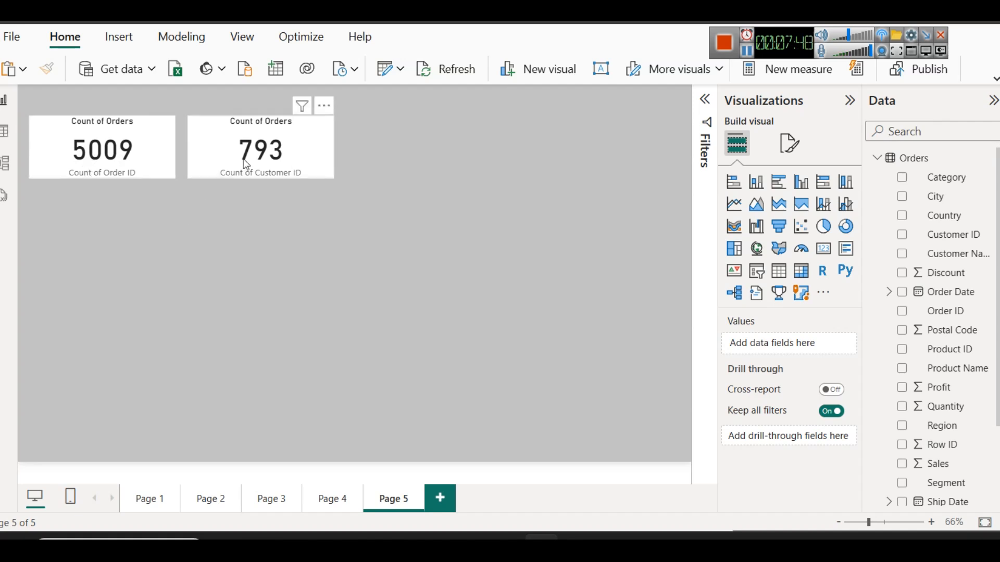
mouse_move(116, 163)
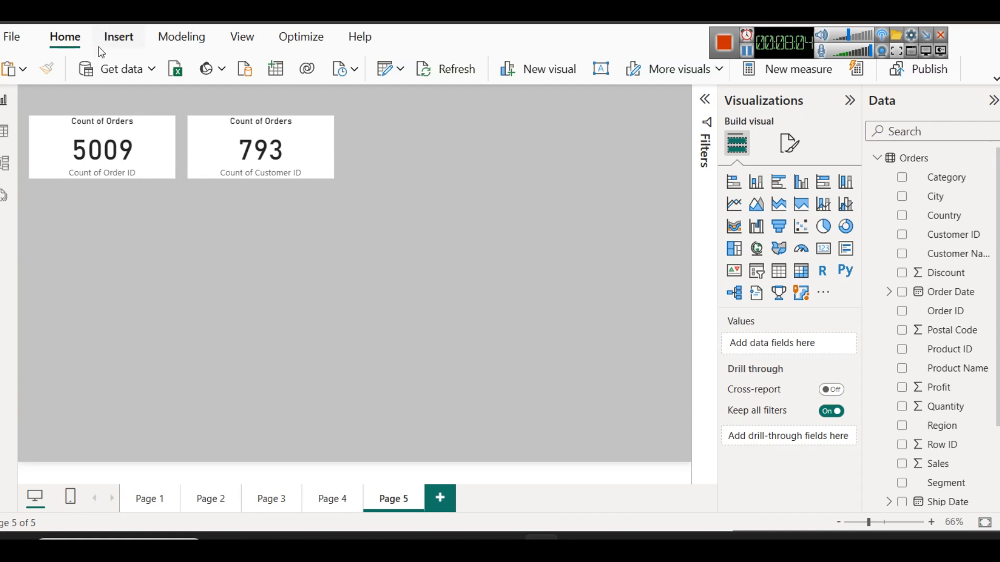
Shift both cards up to the page's top edge, keeping them in one row
click(119, 149)
drag(119, 149, 118, 134)
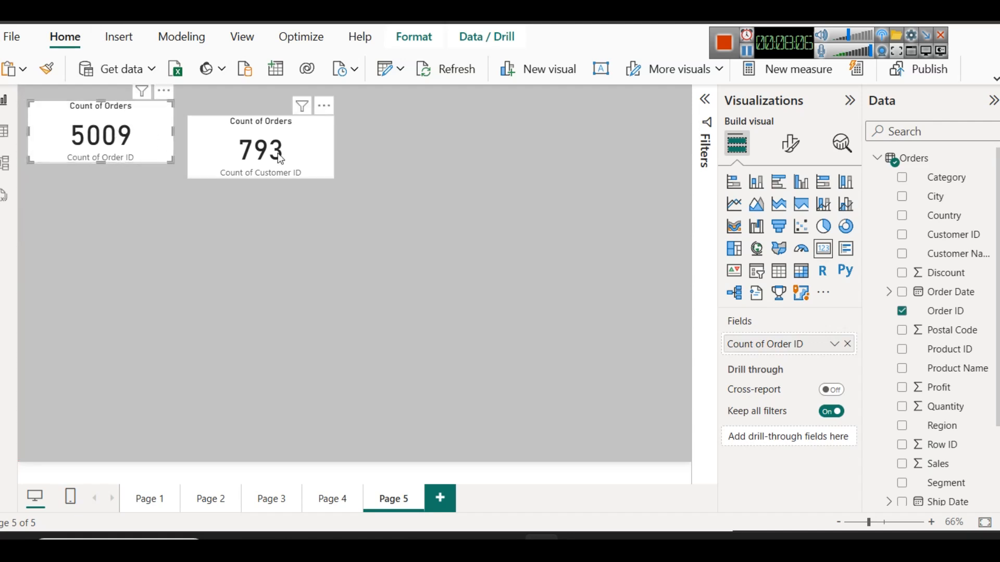
drag(281, 160, 276, 145)
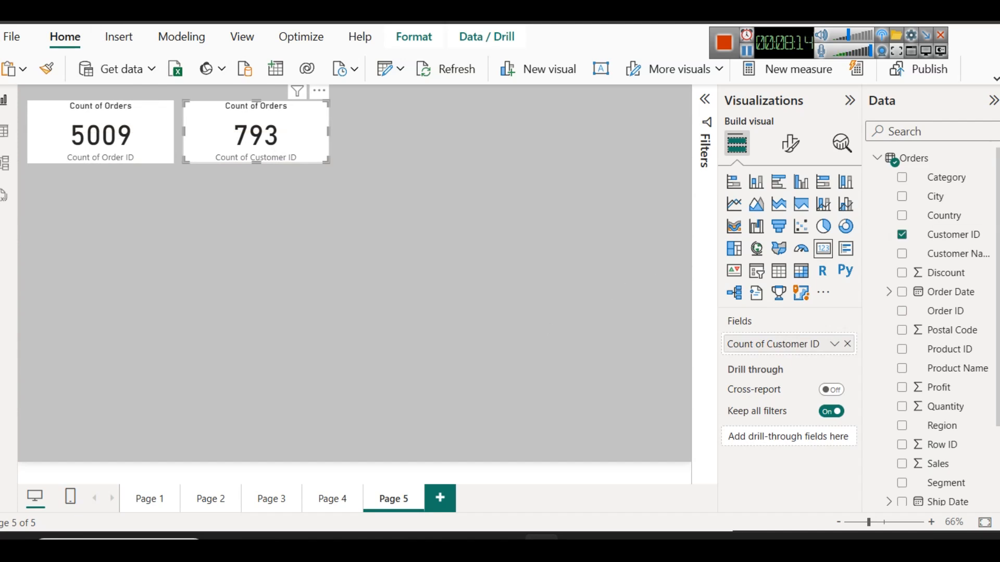
Expand the ribbon, deselect the card, and show the modeling commands
click(995, 79)
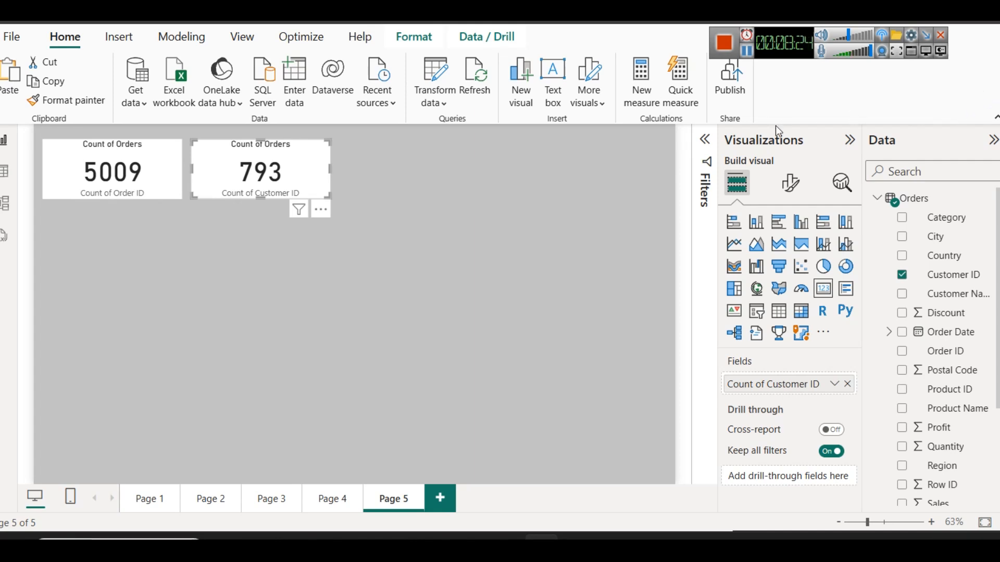
click(470, 249)
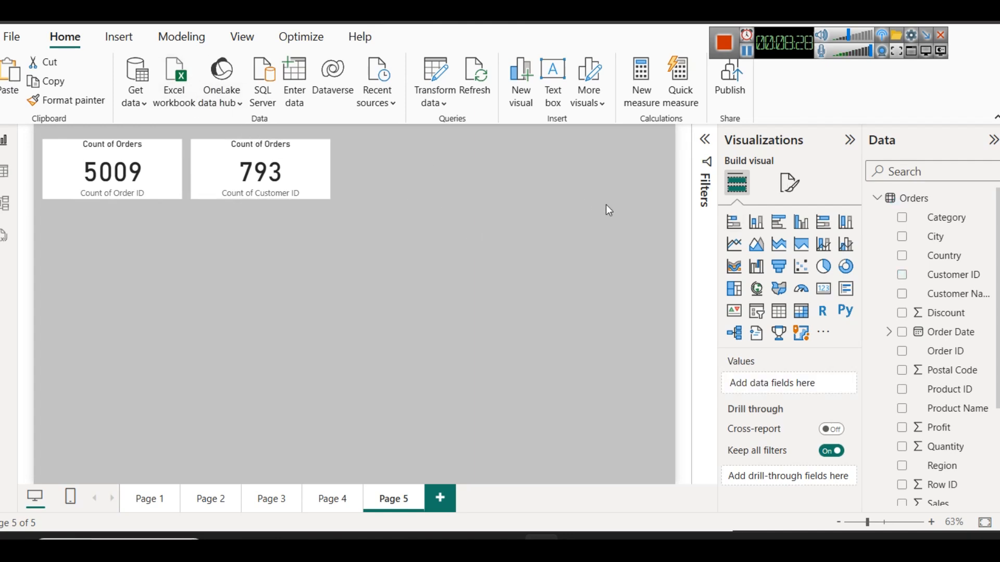
click(174, 41)
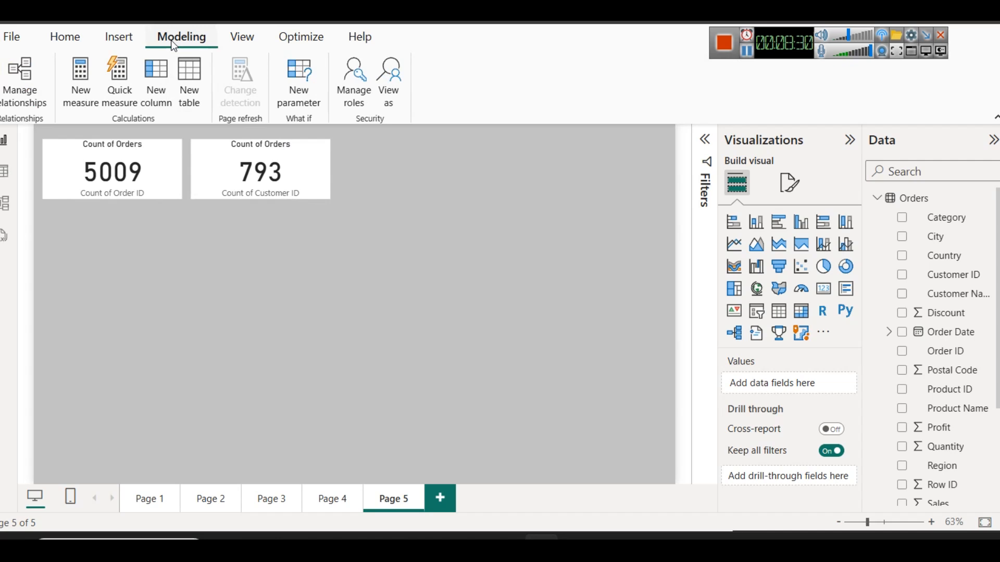
Switch to Notepad, start a new note with the heading "How to create a measure", and indent that heading
mouse_move(470, 537)
click(510, 482)
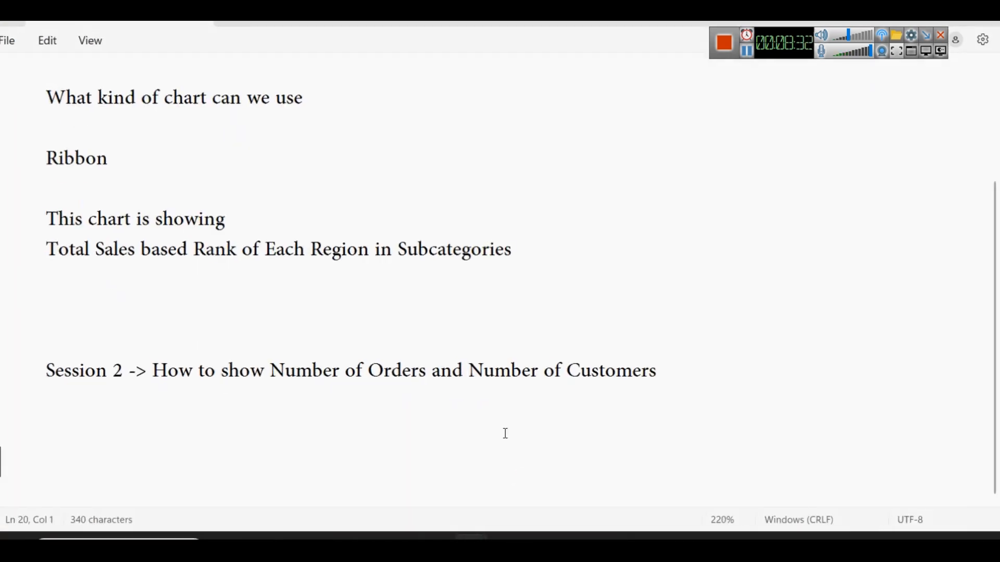
click(228, 13)
text(How to create a measure)
key(Left)
key(Left)
key(Left)
key(Left)
key(Left)
key(Left)
key(Left)
key(Left)
key(Left)
key(Left)
key(Left)
key(Left)
key(Left)
key(Left)
key(Left)
key(Left)
key(Left)
key(Left)
key(Left)
key(Left)
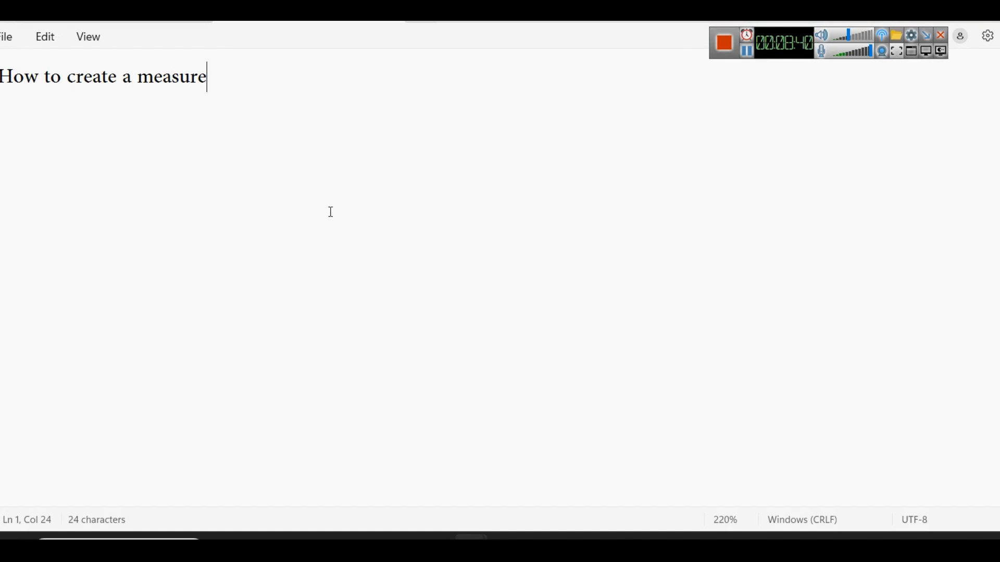
key(Tab)
key(End)
Add an indented line below the heading reading "A measure is a calculated value"
key(Return)
key(Tab)
key(Tab)
text(A measure )
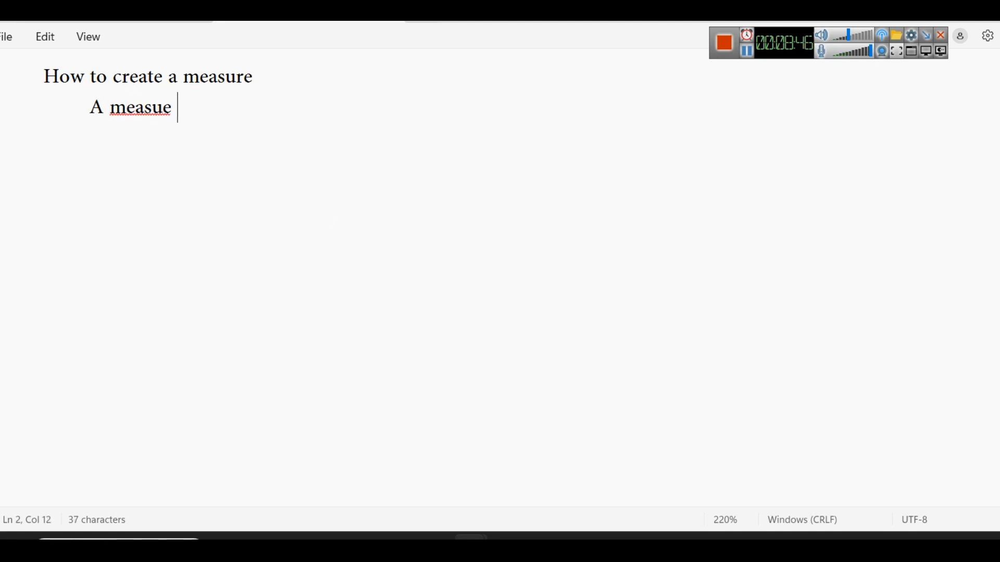
text(is a )
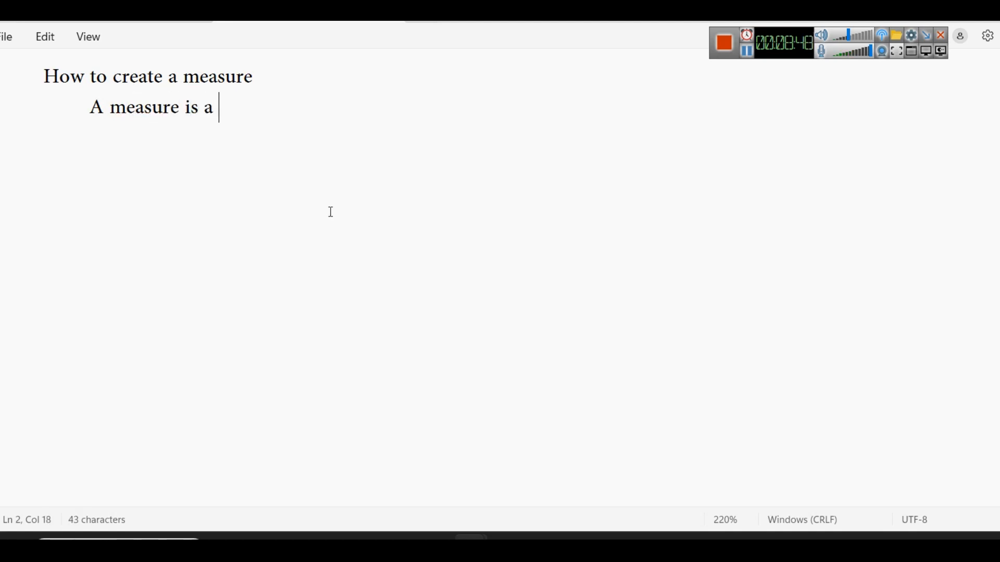
text(calculatio)
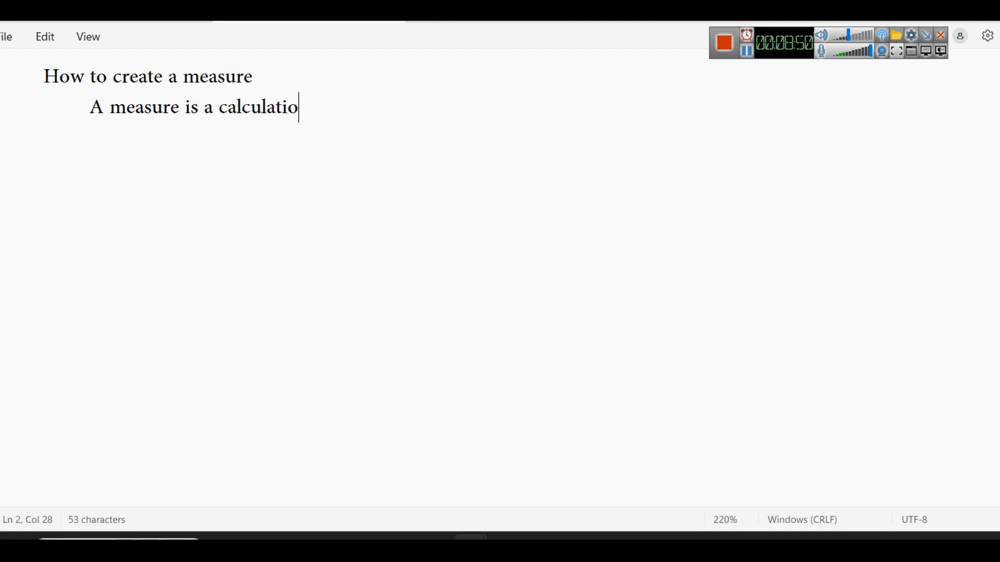
key(BackSpace)
key(BackSpace)
text(ed v)
text(a;)
key(BackSpace)
text(lue )
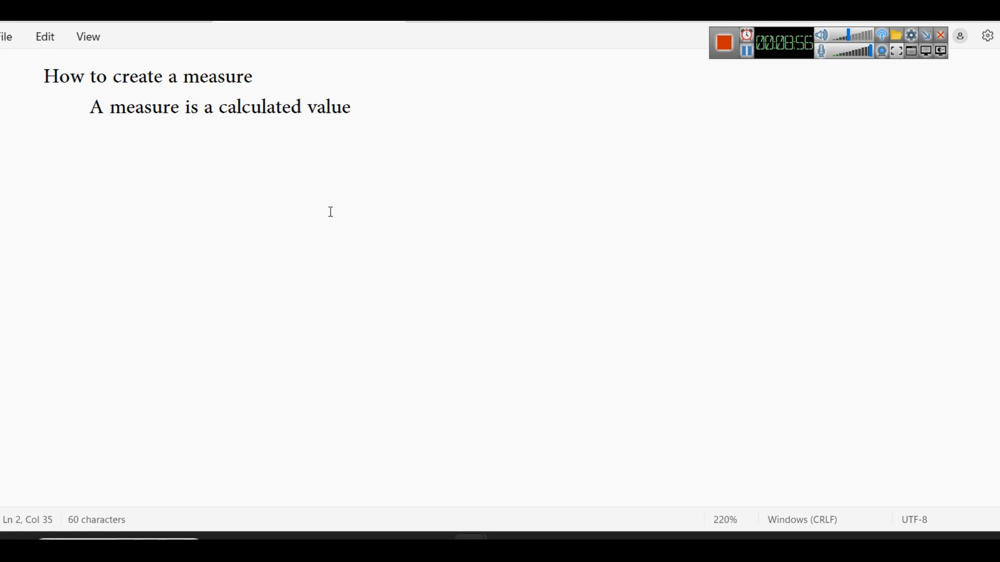
Complete the measure definition line by adding "created with the help of DAX"
text(writ)
key(BackSpace)
key(BackSpace)
key(BackSpace)
key(BackSpace)
text(c)
text(reated )
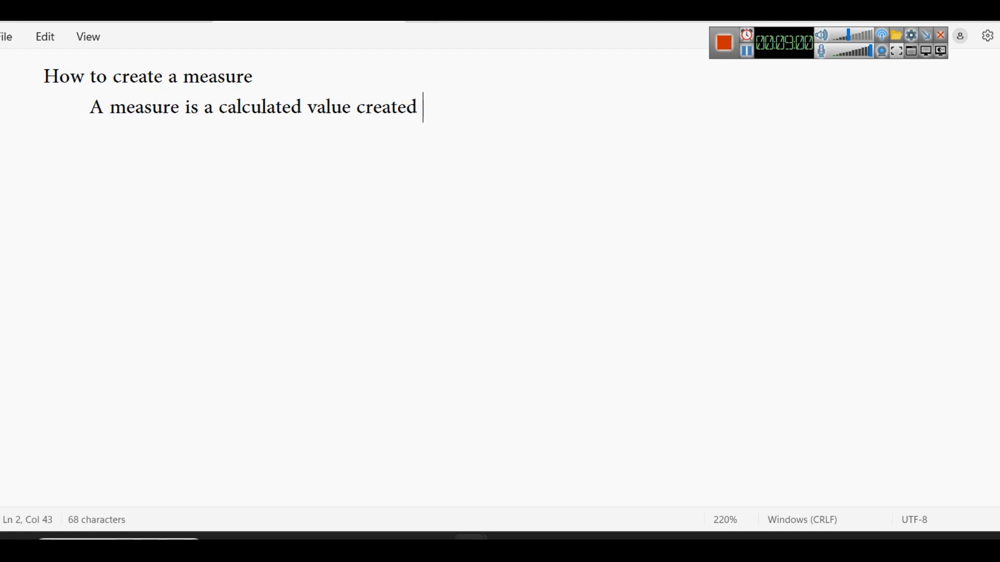
text(with the he;)
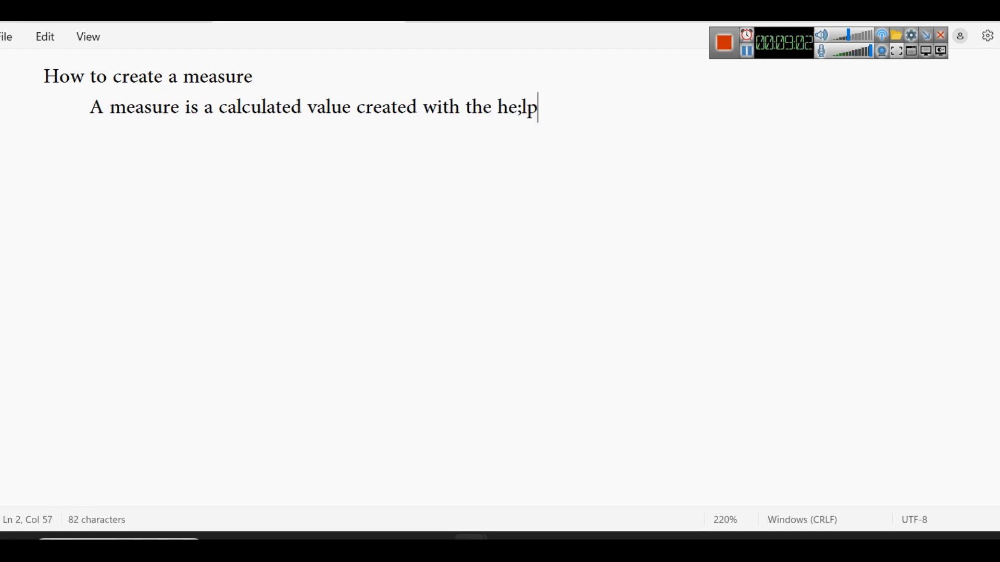
key(BackSpace)
text(lp of )
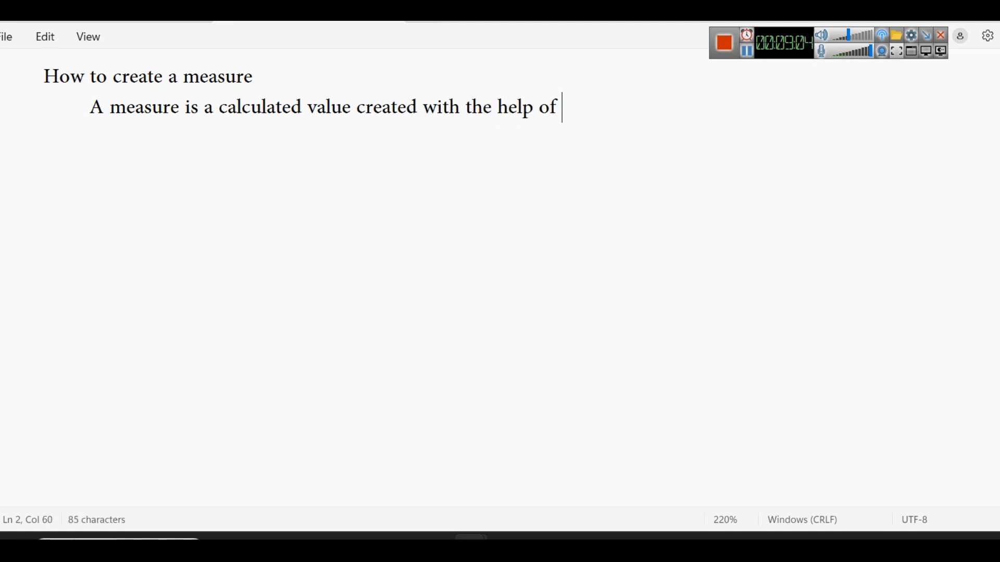
text(DAX)
Begin another indented line below the definition with the word "DAX"
key(Return)
key(Tab)
key(Tab)
text(d)
key(BackSpace)
text(DAX)
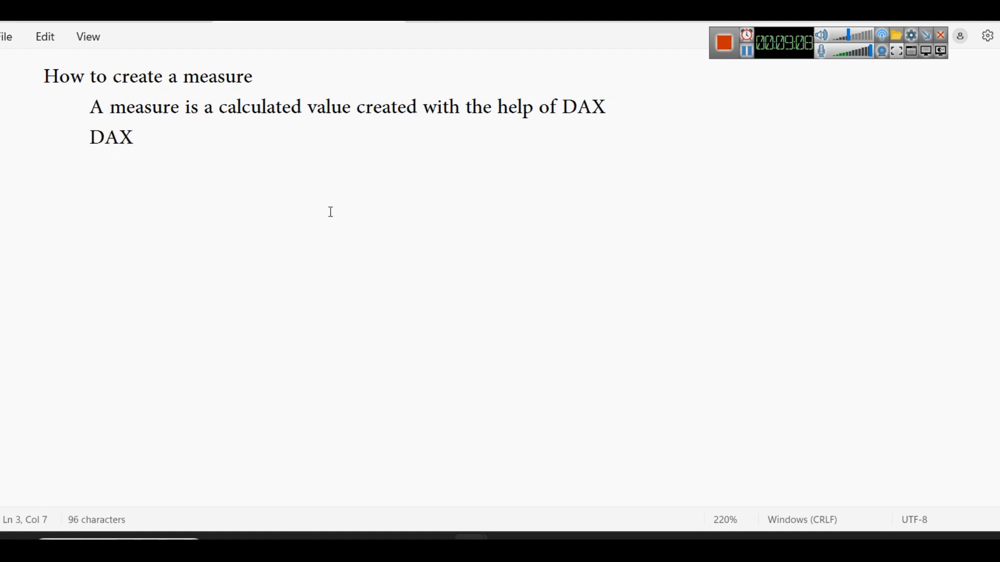
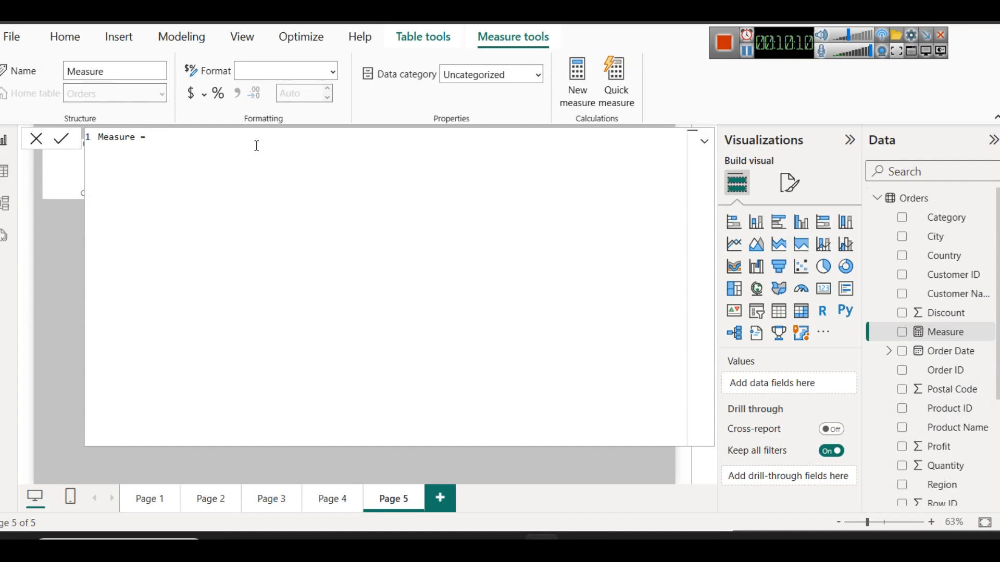
In Power BI, start the new measure's formula with the COUNTROWS function and select the function name
text(COUNTRO)
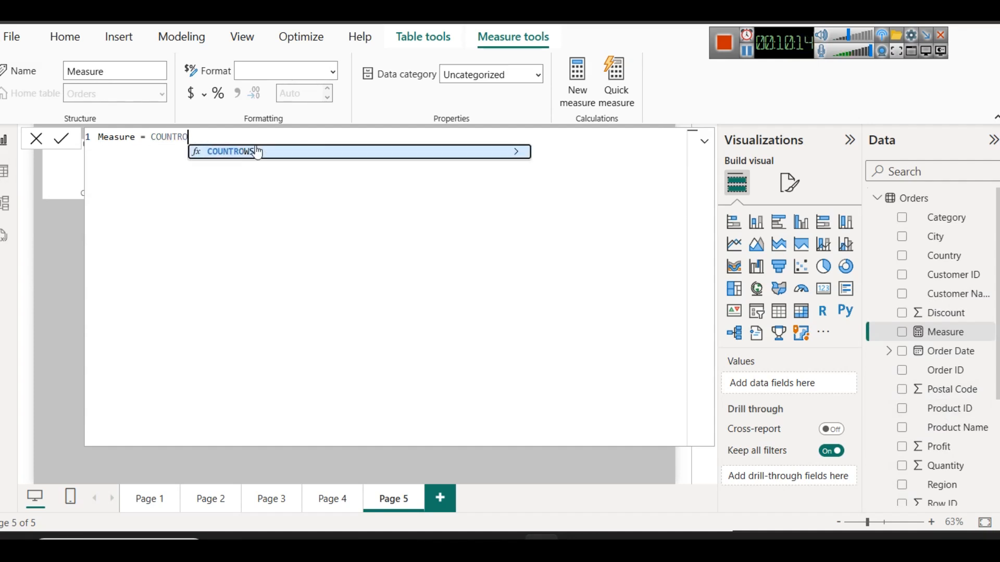
click(258, 151)
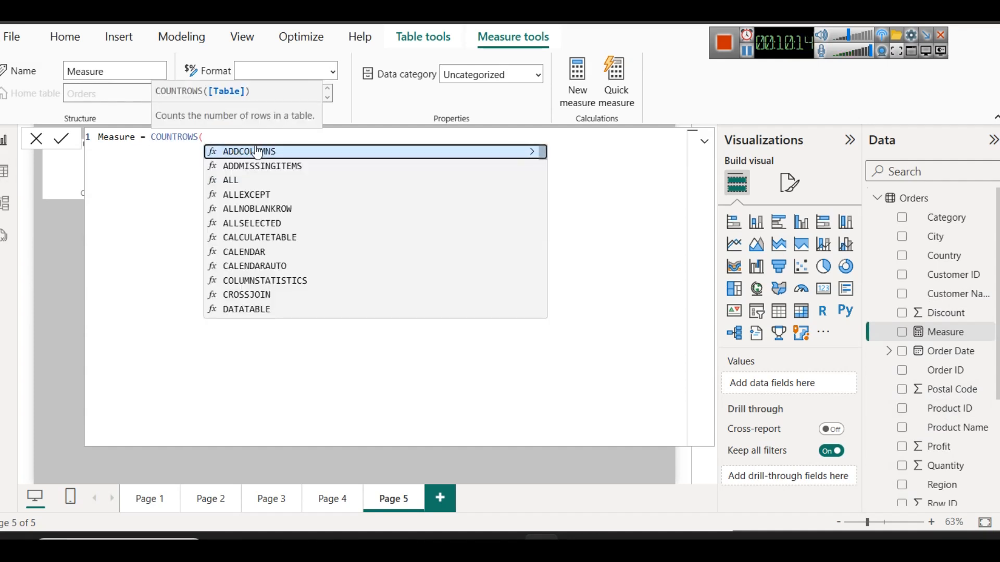
double_click(166, 138)
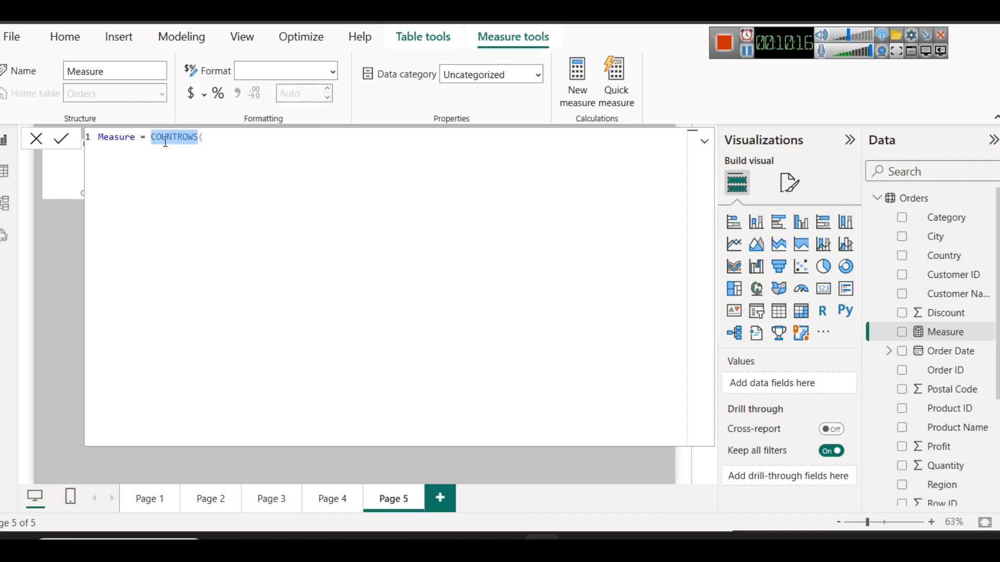
Switch to Notepad and add the line "COUNTROWS Function" below the modeling tab note, leaving a blank line between them
mouse_move(471, 537)
click(490, 415)
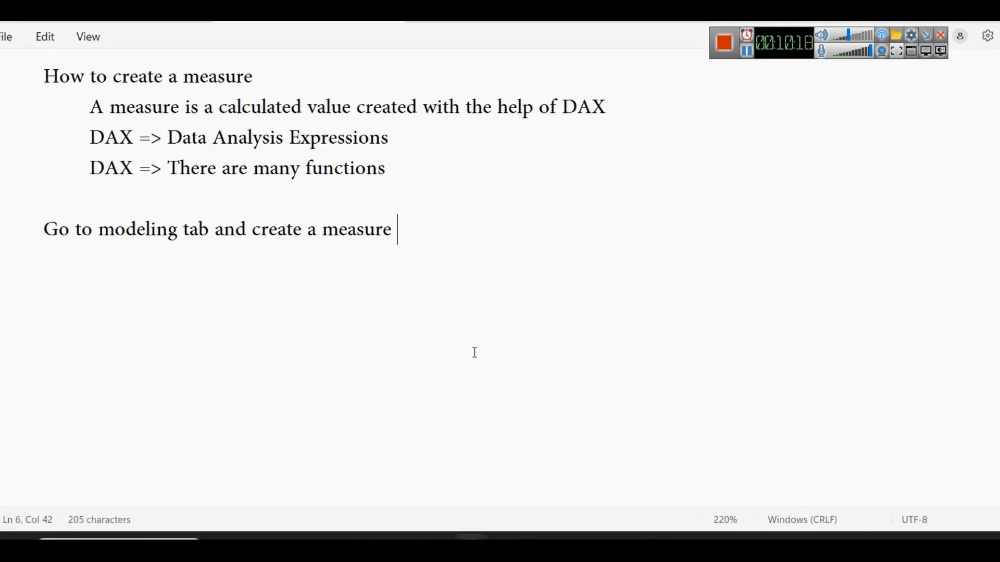
key(Return)
key(Return)
text(COU)
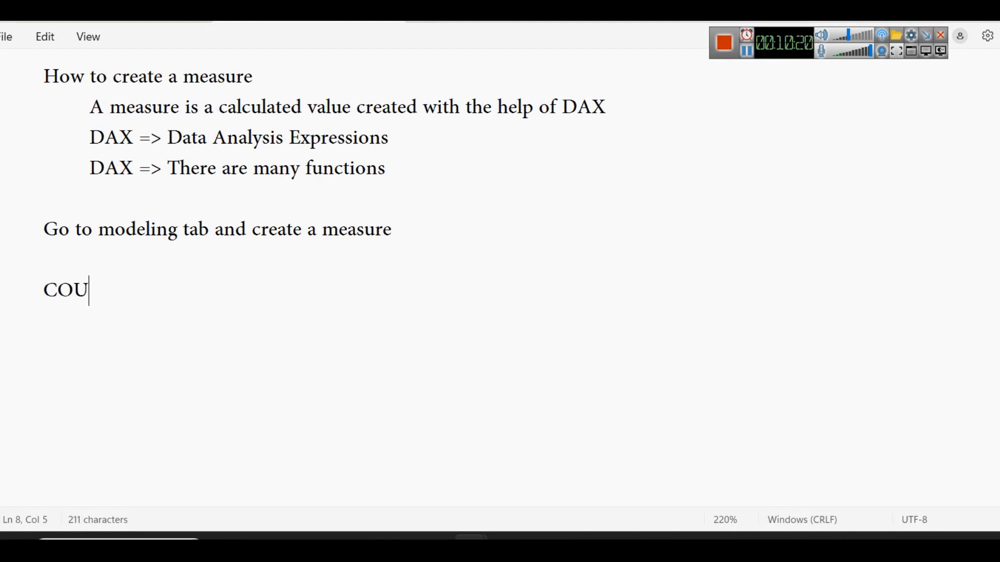
text(NTROWS )
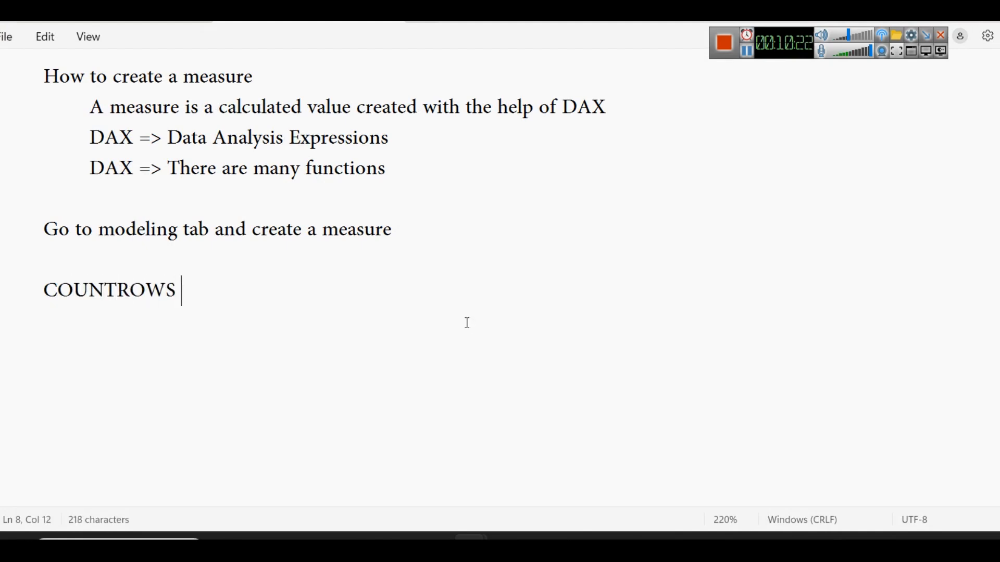
text(Function)
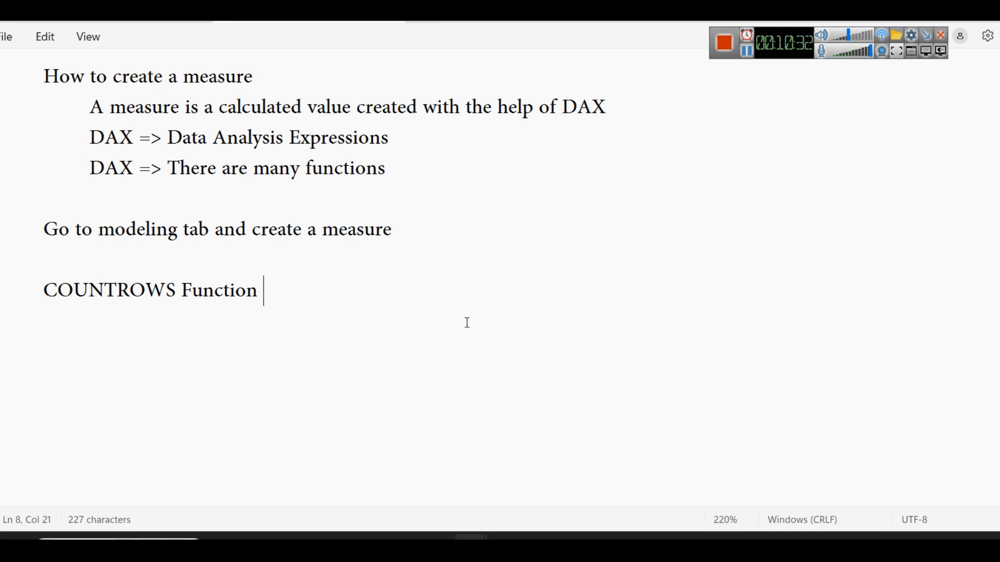
Return to Power BI and complete the measure's expression as COUNTROWS(Orders)
click(909, 21)
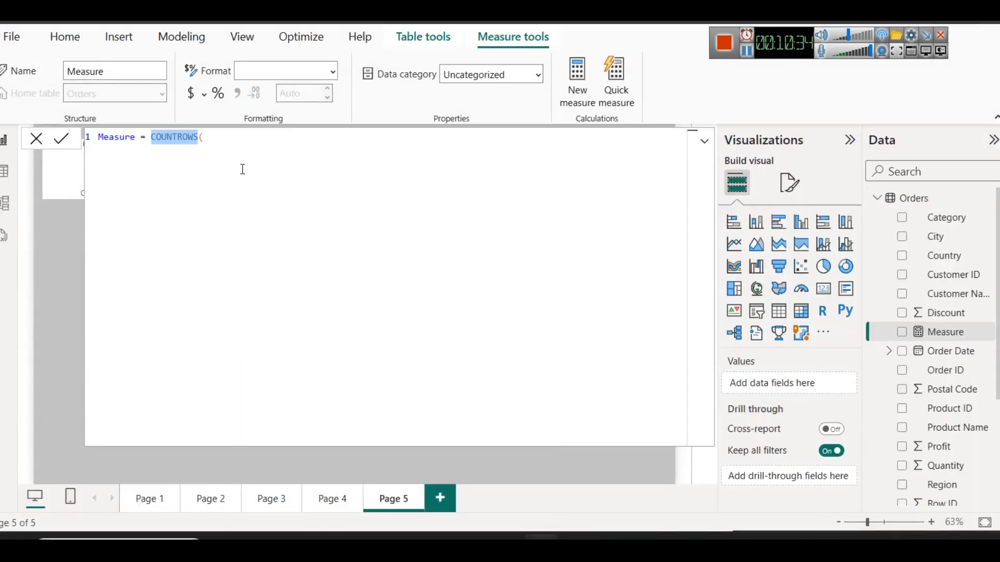
click(245, 140)
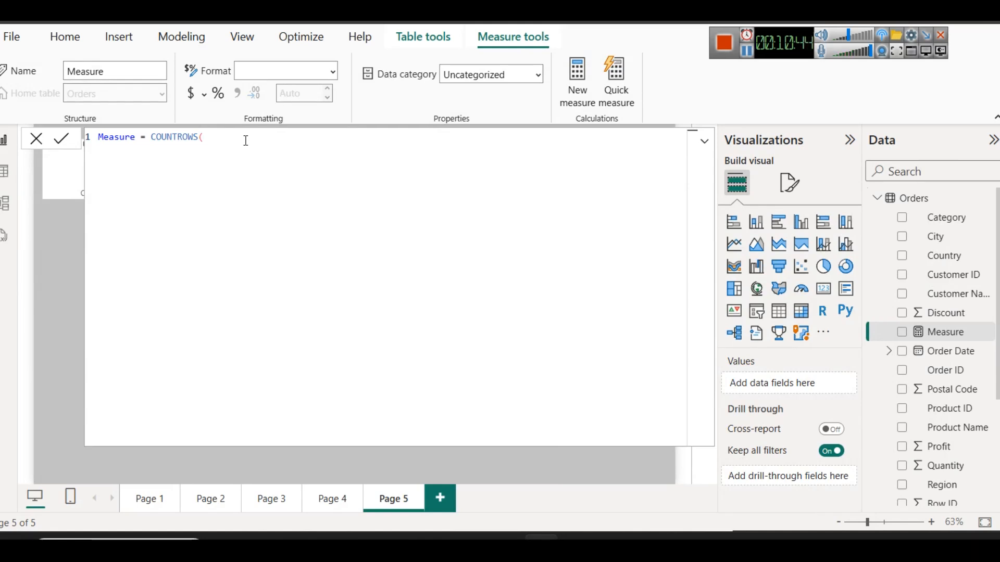
key(ctrl+space)
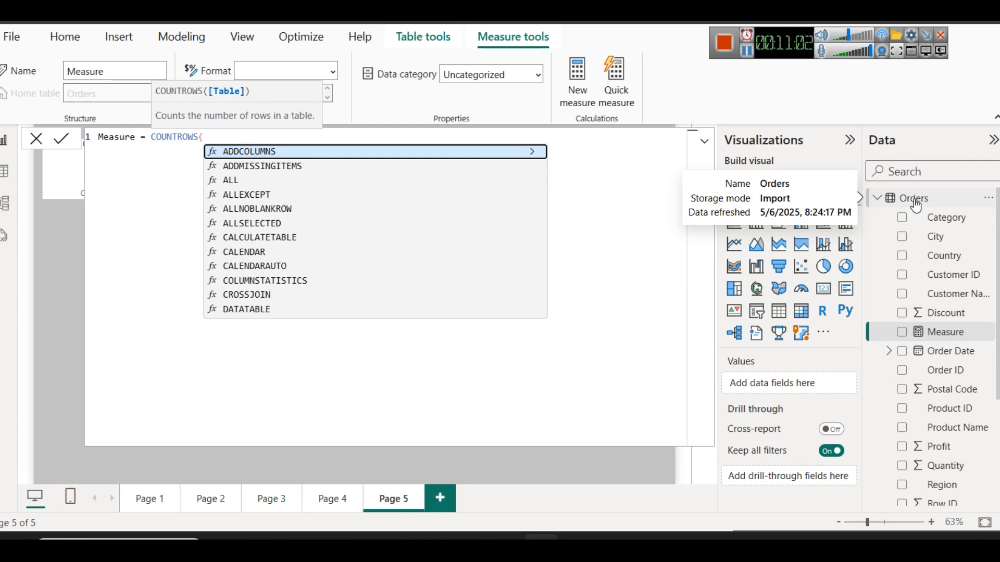
text(Orders))
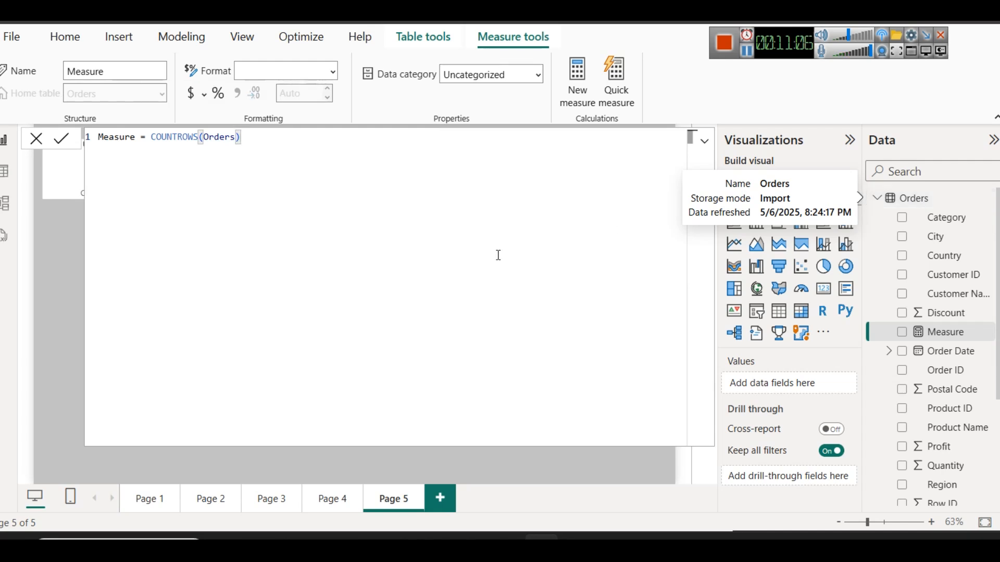
Replace the default measure name in the formula with TotalOrderRows
double_click(115, 138)
text(Totalr)
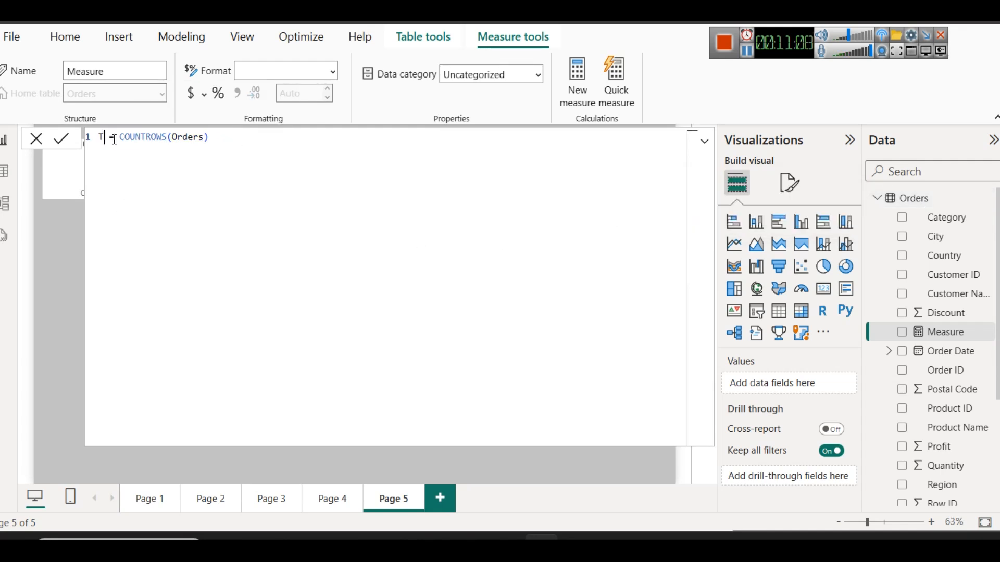
key(BackSpace)
key(BackSpace)
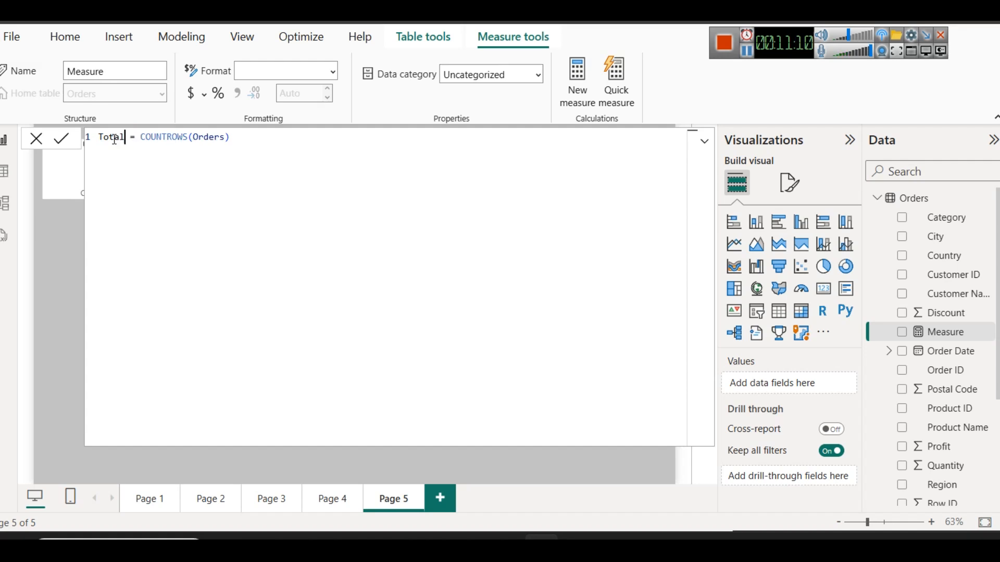
text(lOrderRw)
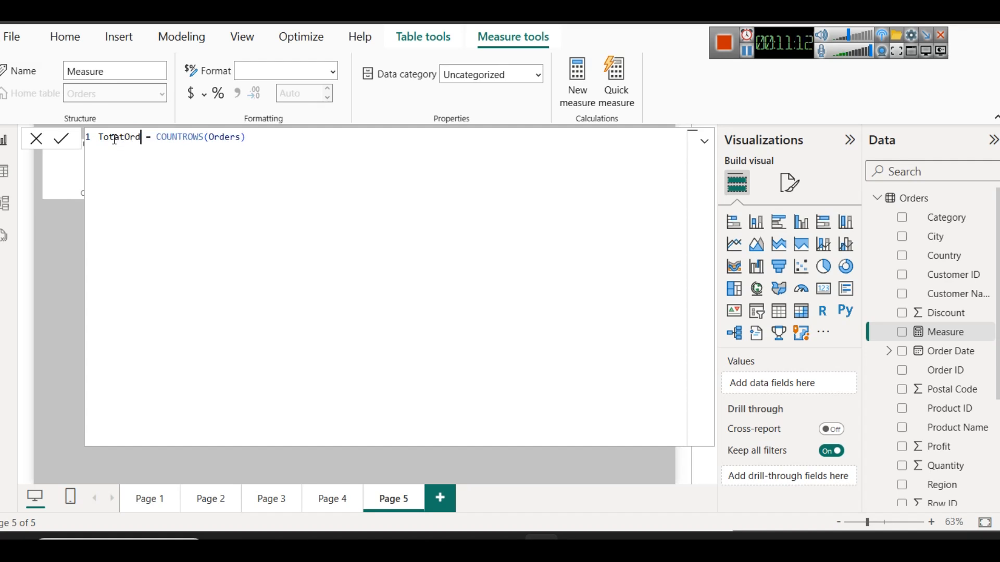
text(ws)
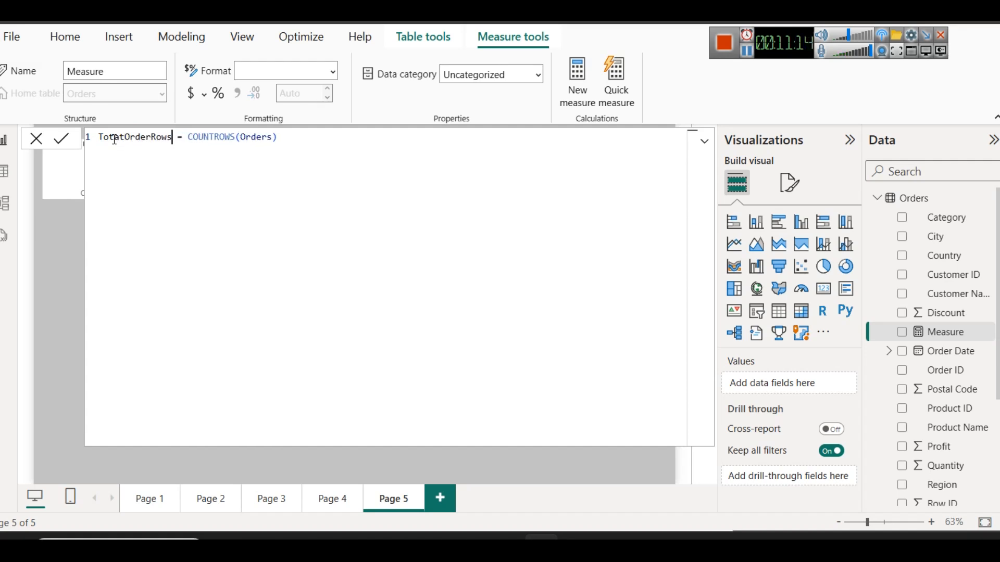
click(121, 137)
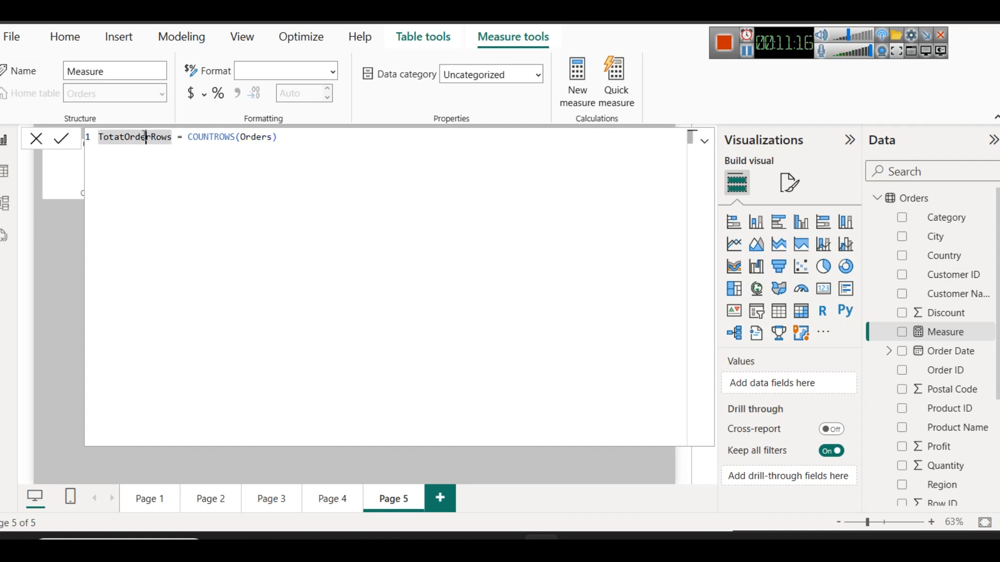
key(BackSpace)
text(l)
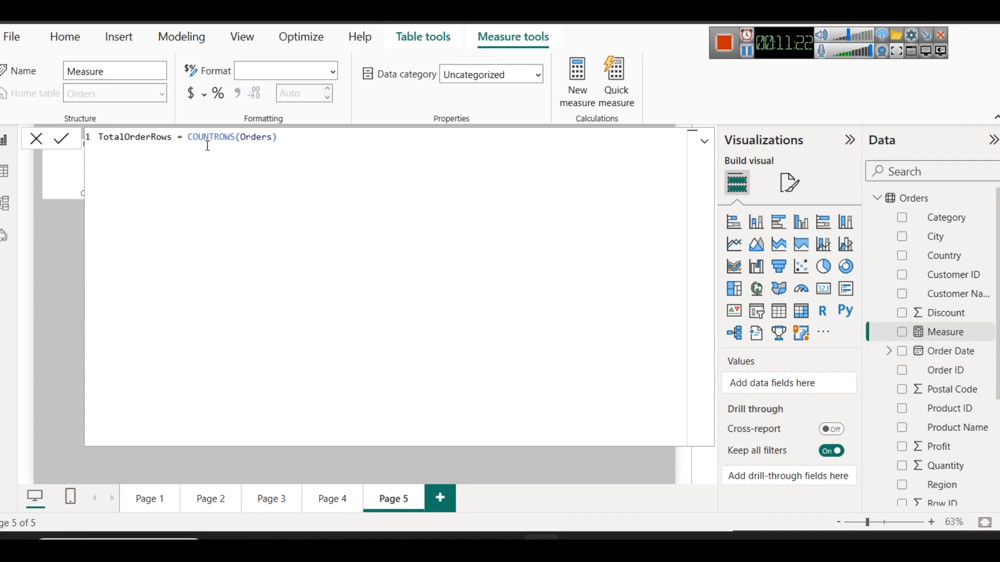
Commit the TotalOrderRows measure, collapse the expanded formula editor and return to the report canvas
click(62, 138)
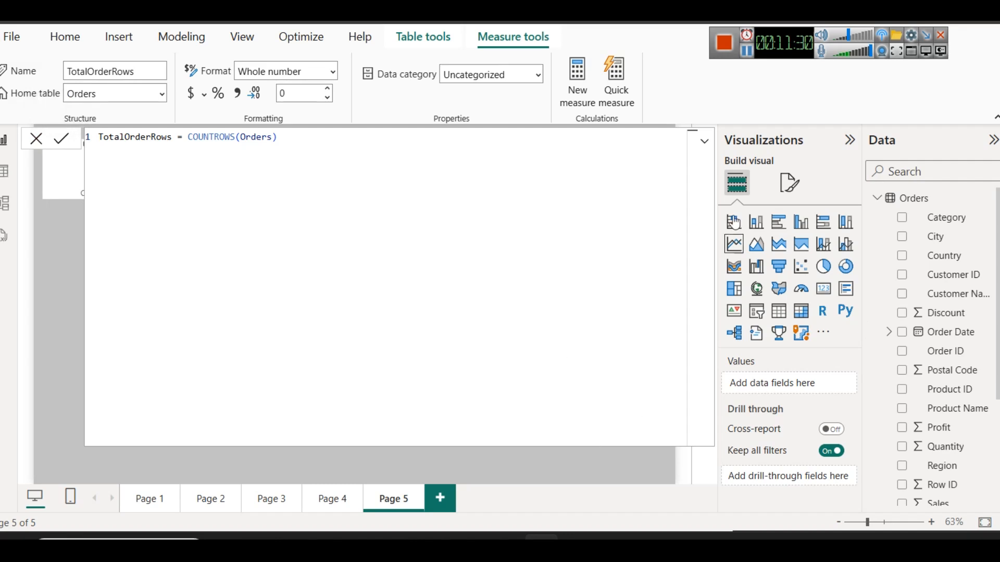
click(705, 144)
click(417, 285)
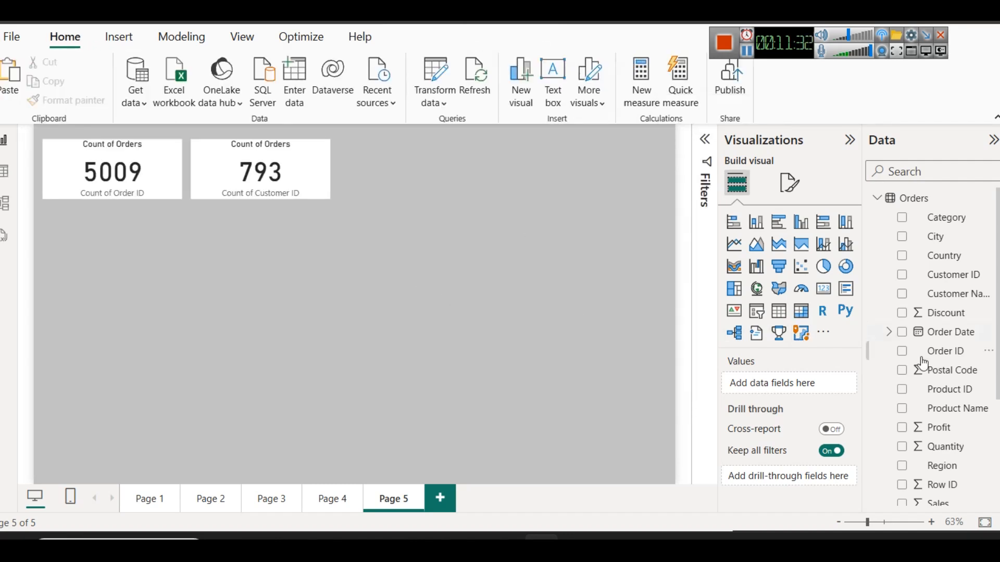
Duplicate the Order ID card directly below the original and replace the copy's field with the TotalOrderRows measure
scroll(972, 388, down, 3)
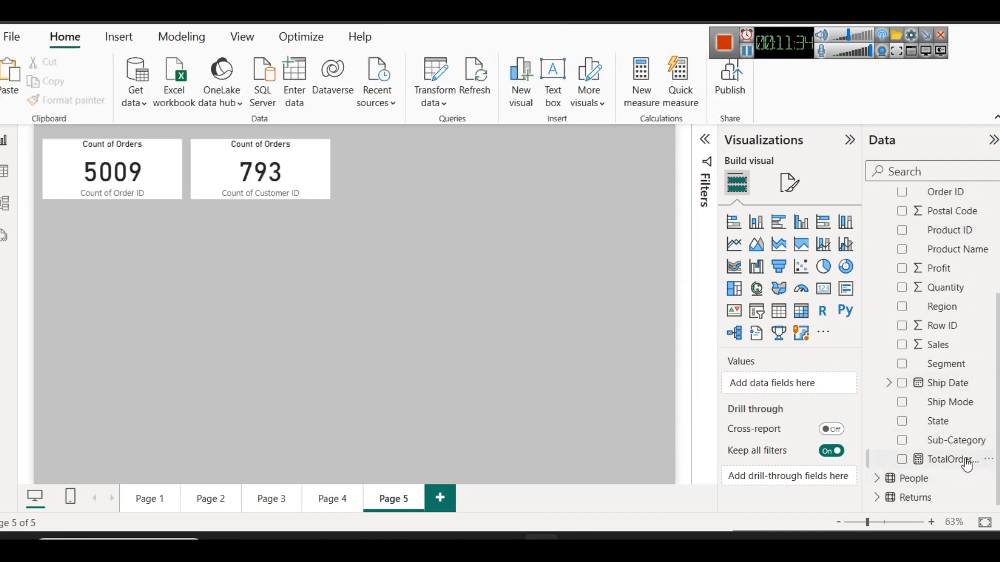
click(89, 175)
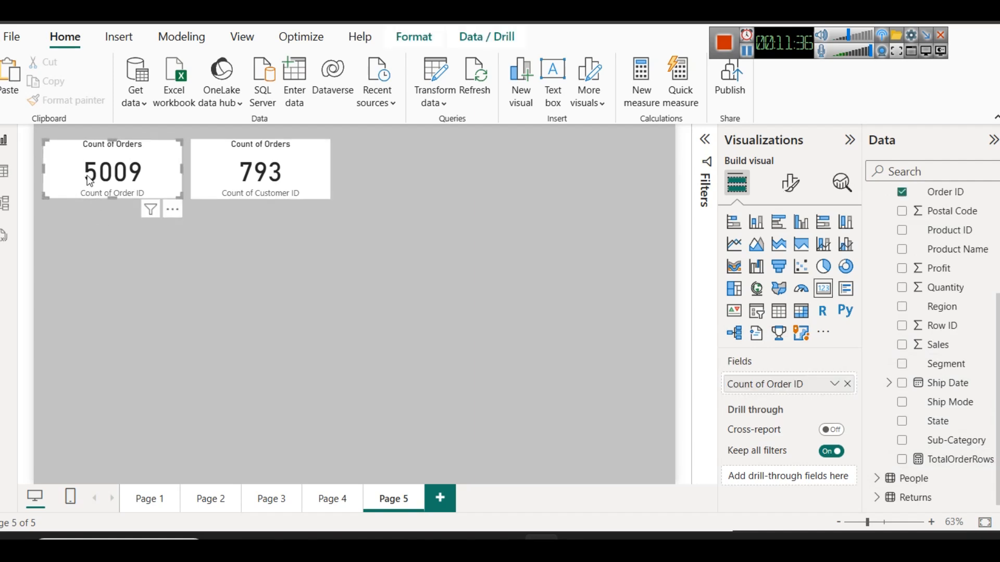
drag(89, 179, 85, 264)
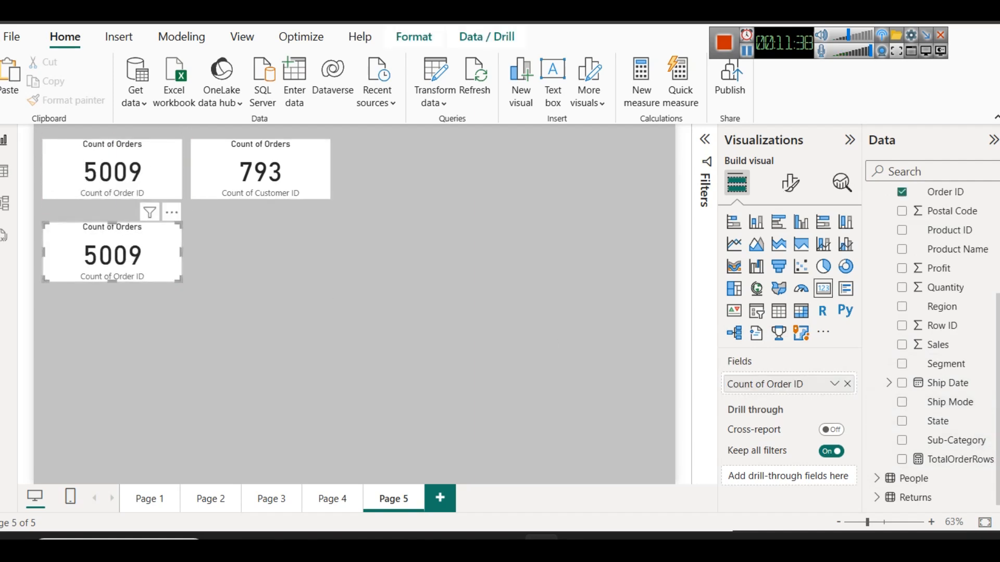
click(847, 384)
drag(961, 459, 765, 386)
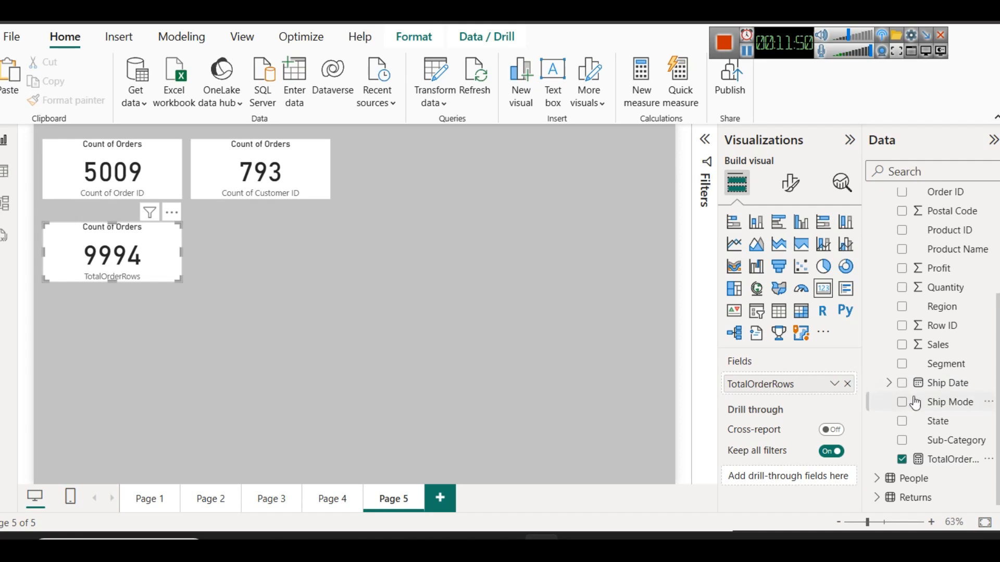
Compare the field options available for the TotalOrderRows measure with those for Order ID in the original card
click(834, 384)
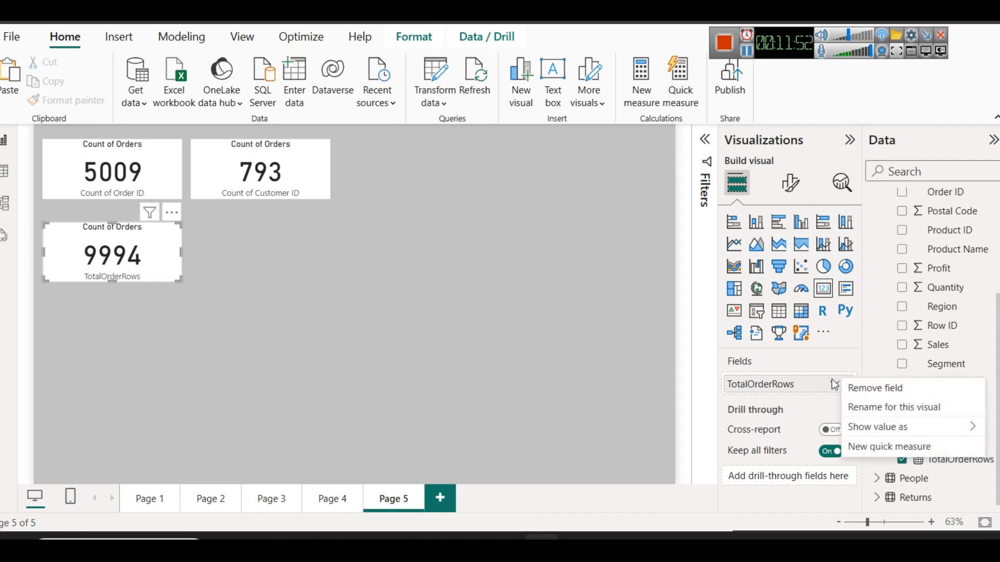
click(507, 373)
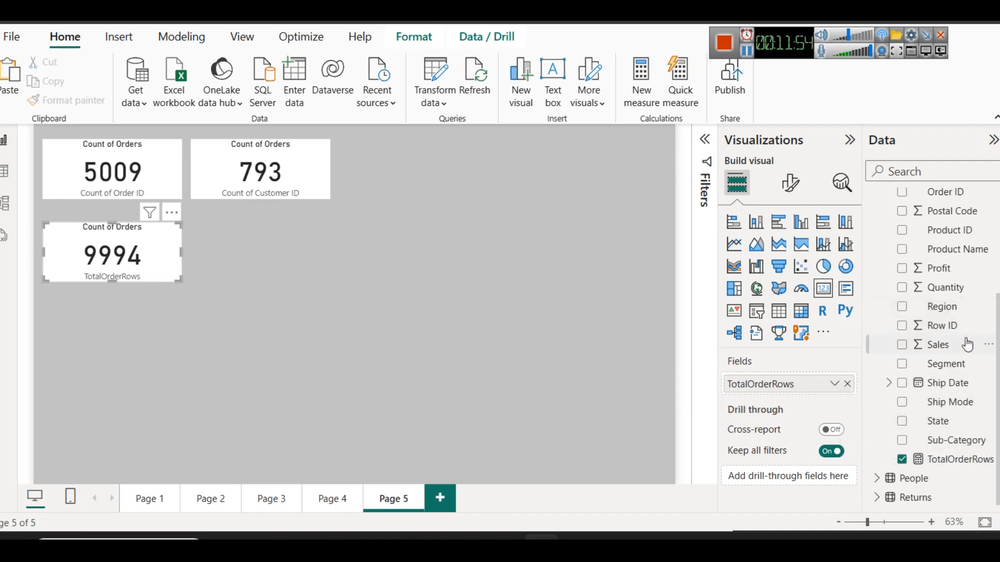
click(110, 177)
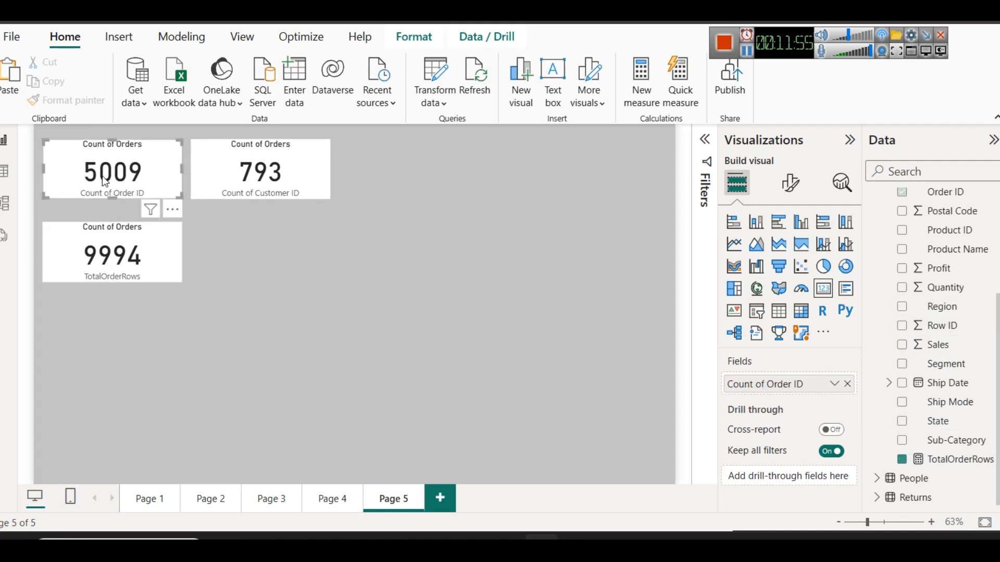
click(835, 385)
click(443, 297)
click(99, 255)
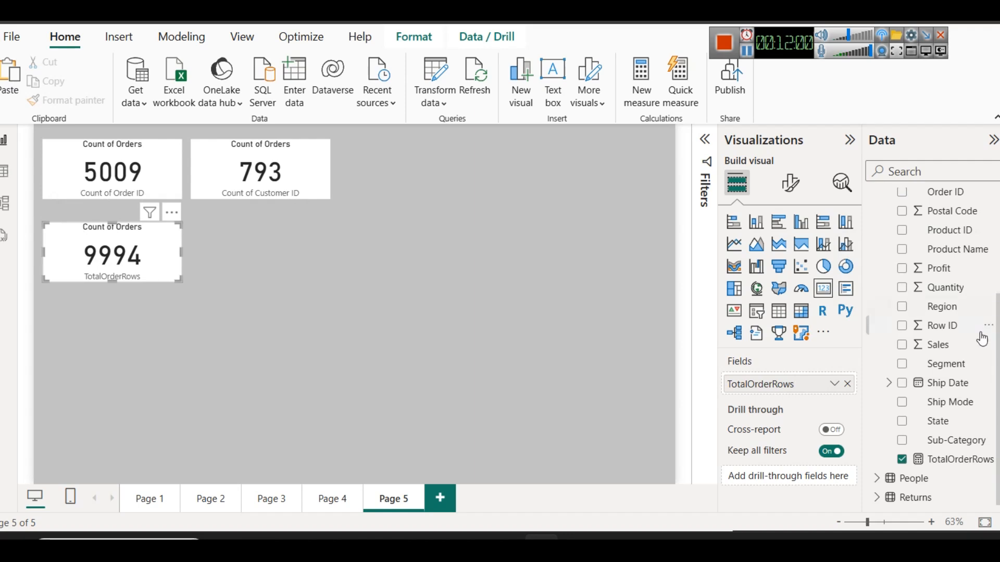
Create a new measure in the Orders table with the formula DISTINCTCOUNT(Orders[Customer ID])
scroll(983, 330, up, 3)
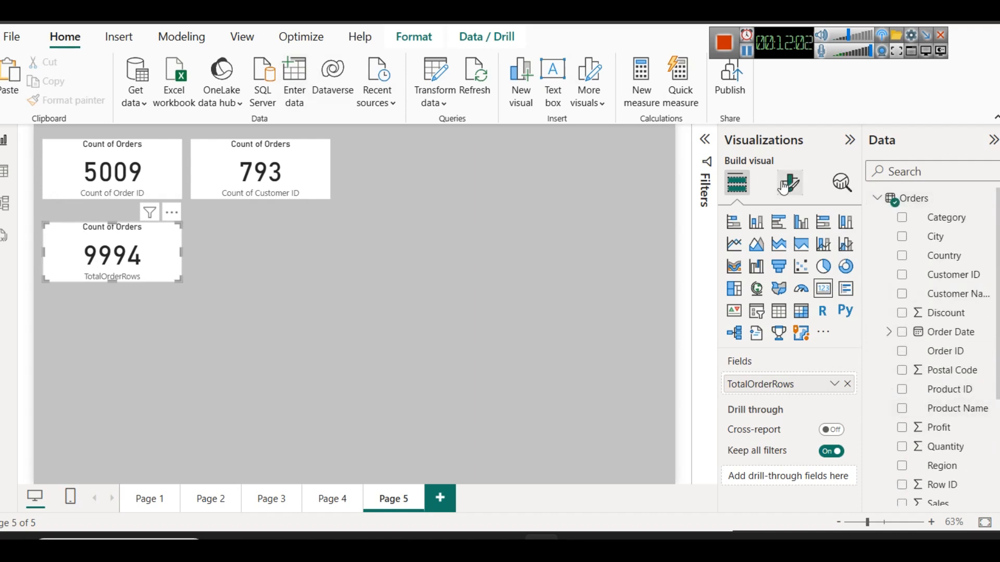
click(916, 207)
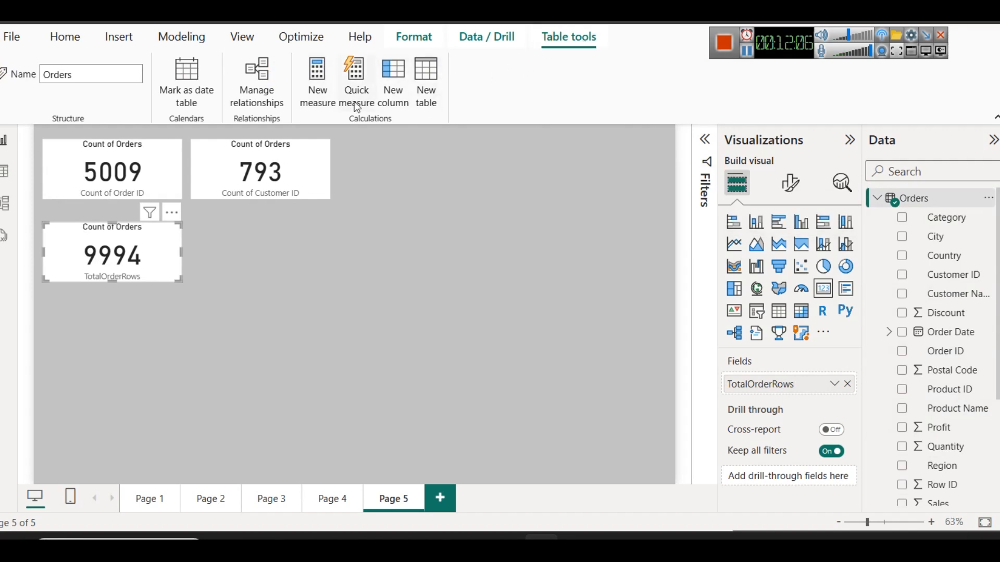
click(317, 96)
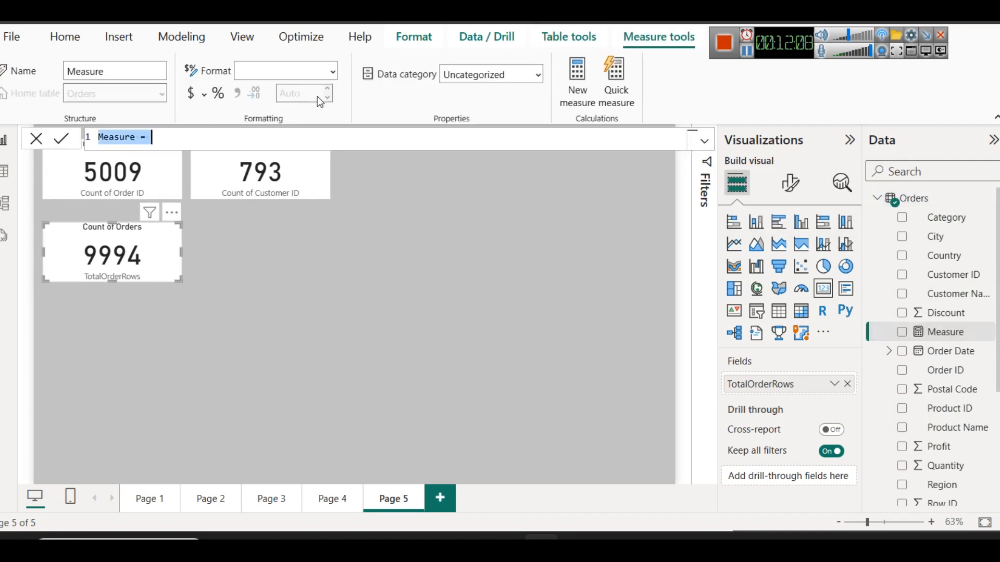
click(223, 140)
text(DISTI)
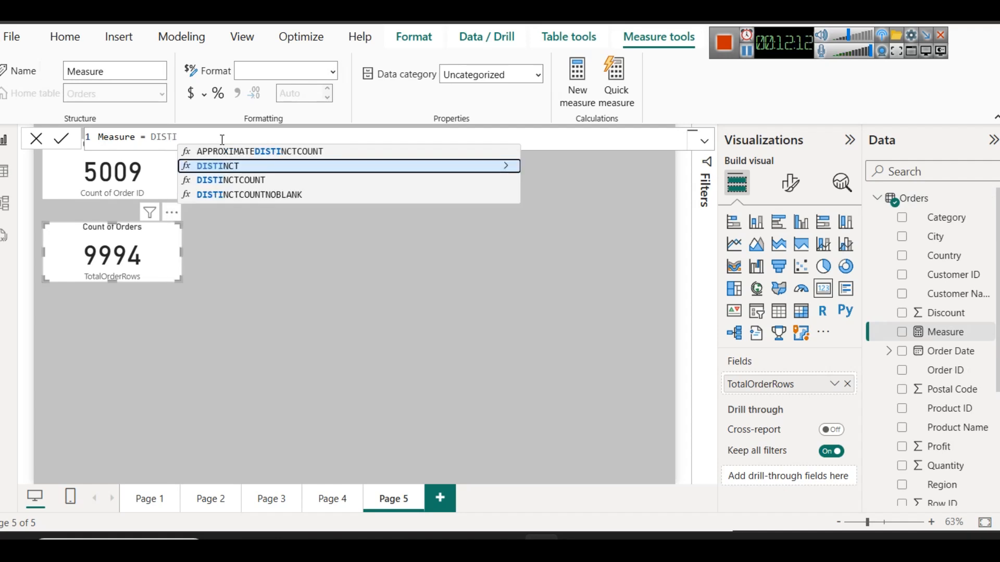
key(Down)
key(Tab)
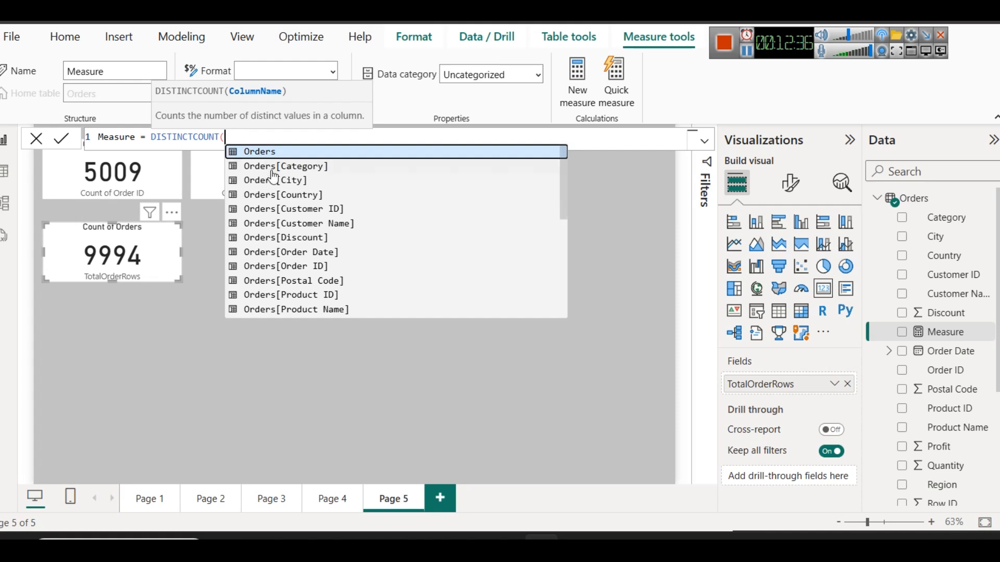
double_click(294, 215)
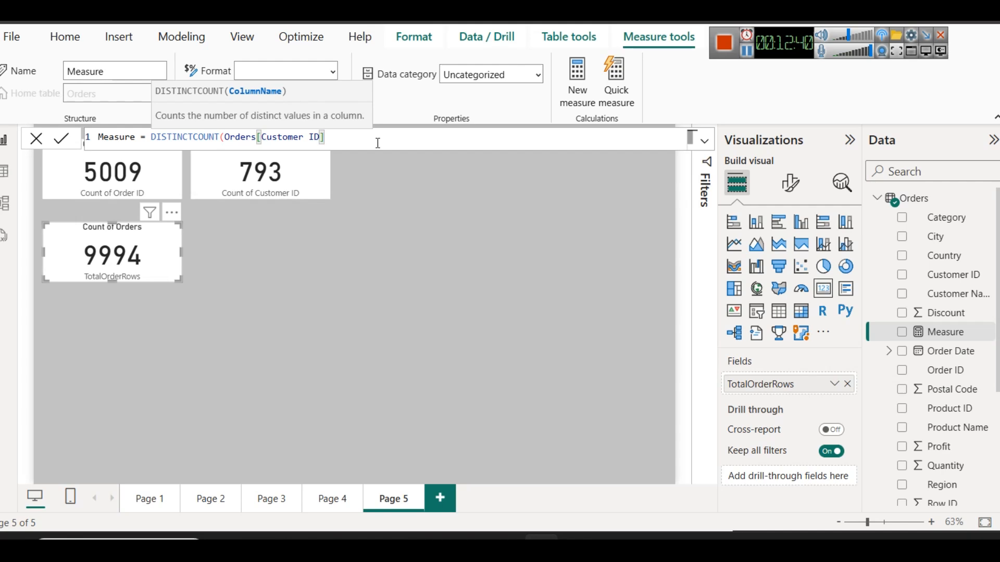
text())
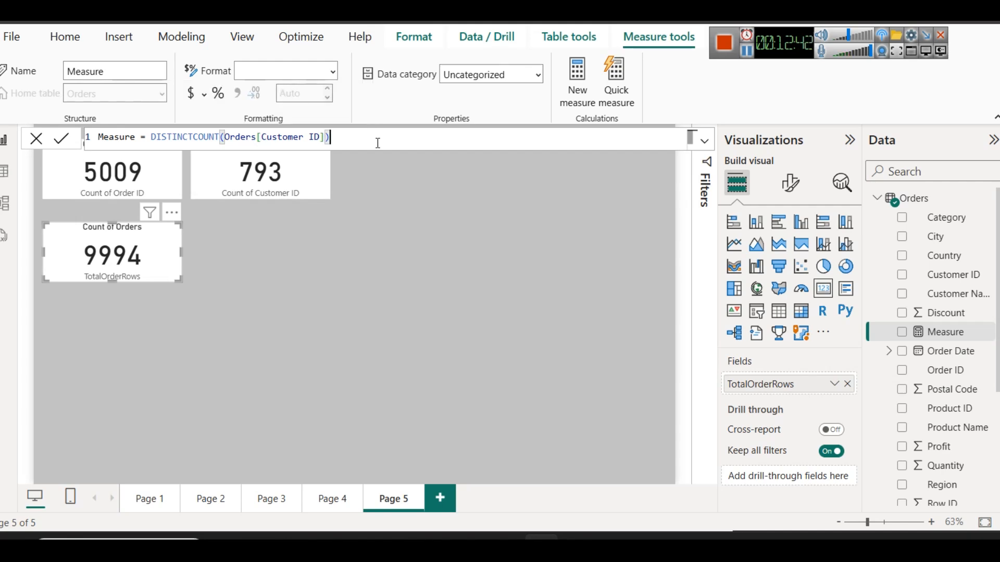
click(225, 136)
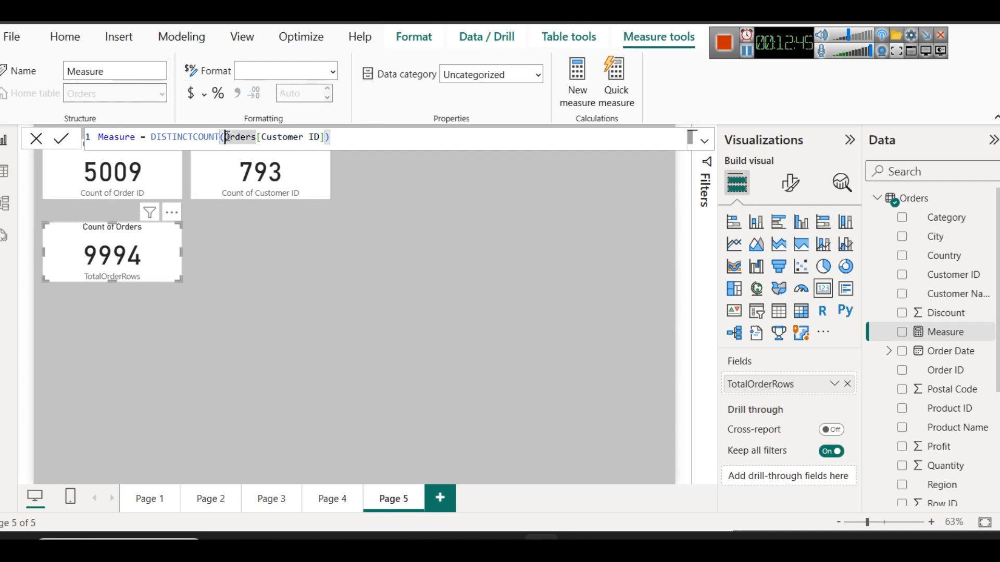
Replace the default measure name in the formula with UniqueCustomersCount
double_click(113, 137)
key(BackSpace)
text(Unique )
text(Customers)
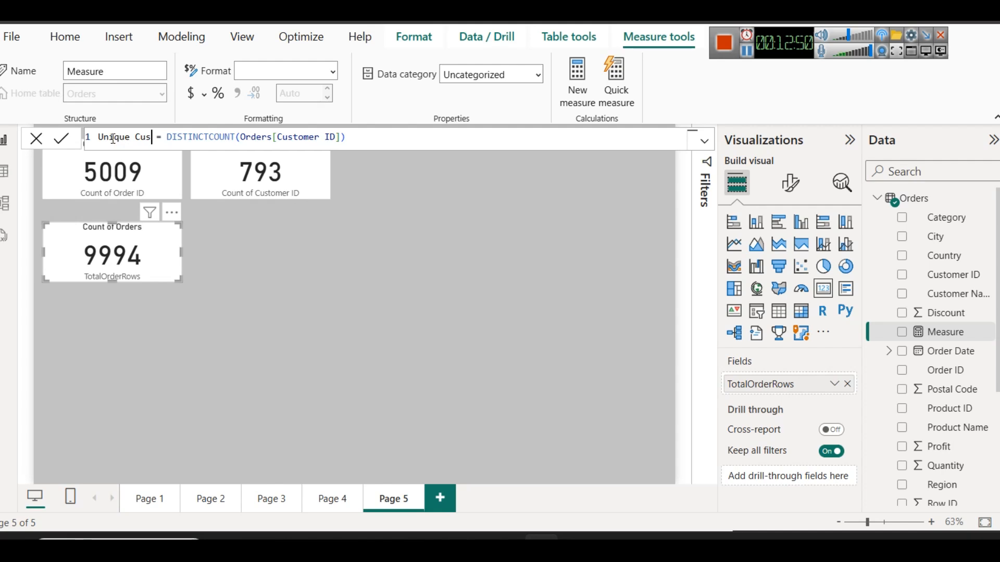
key(Left)
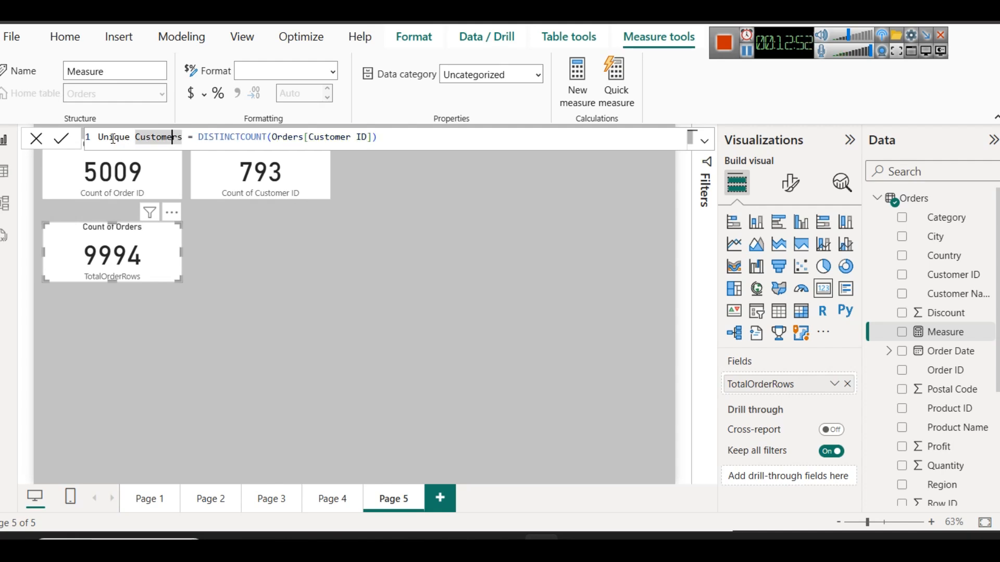
key(BackSpace)
key(Right)
key(Right)
key(Right)
key(Right)
key(Right)
text(Co)
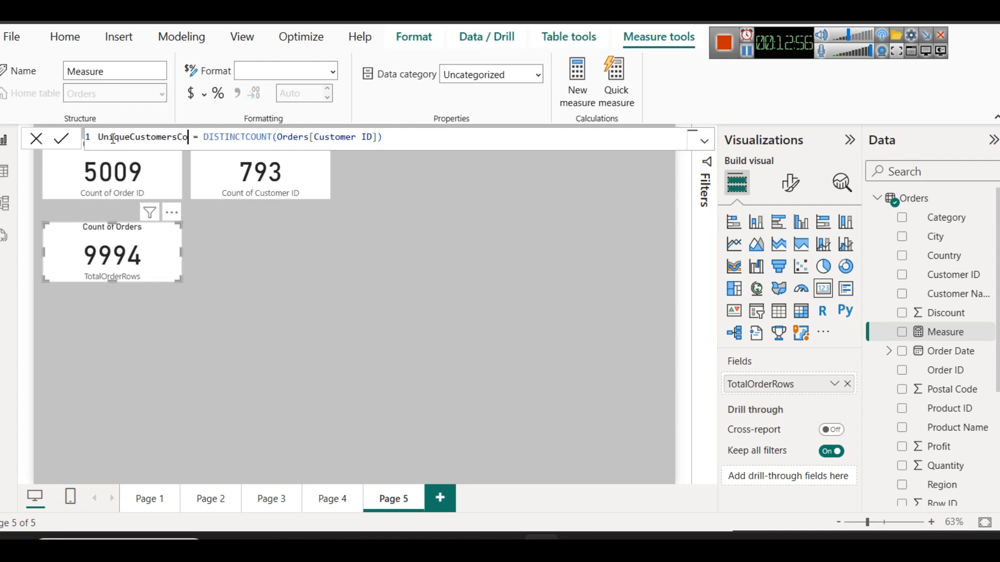
text(unt)
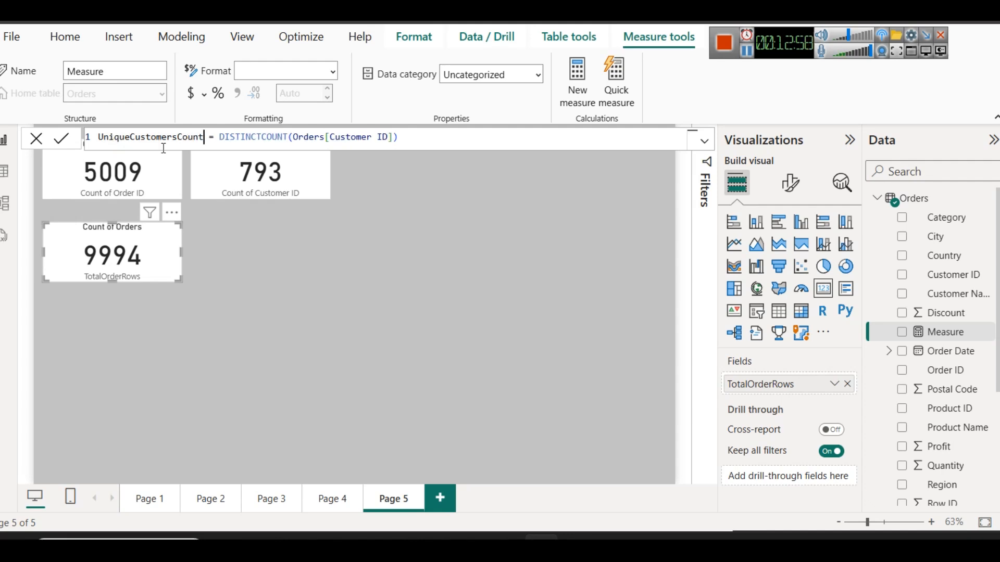
Commit the UniqueCustomersCount measure and return to the report canvas
double_click(247, 138)
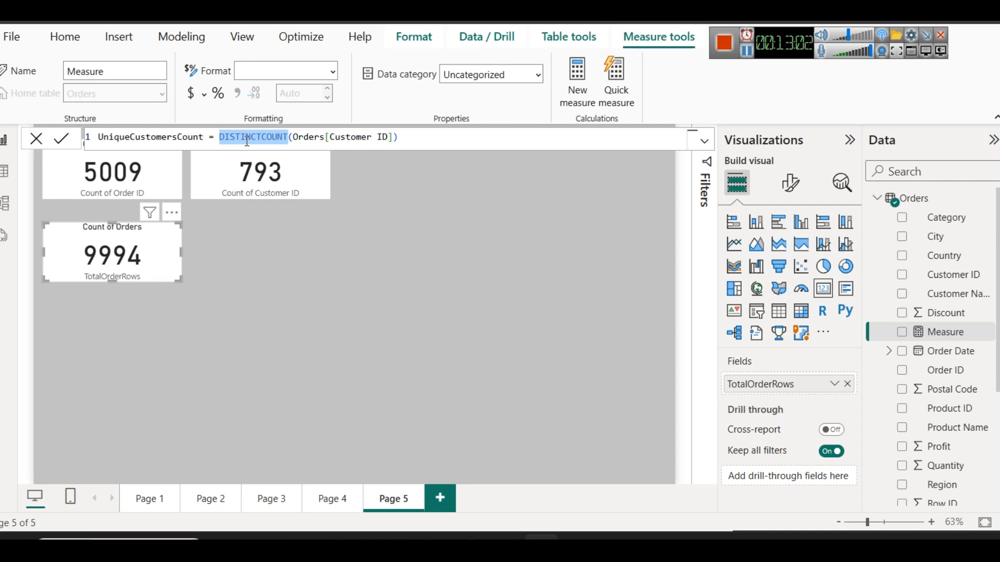
click(294, 139)
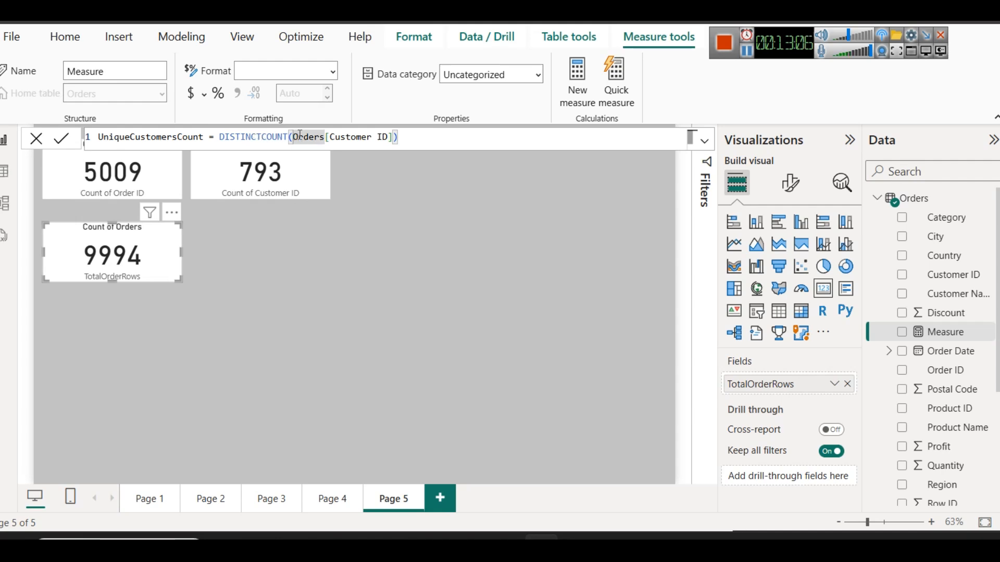
key(ctrl+a)
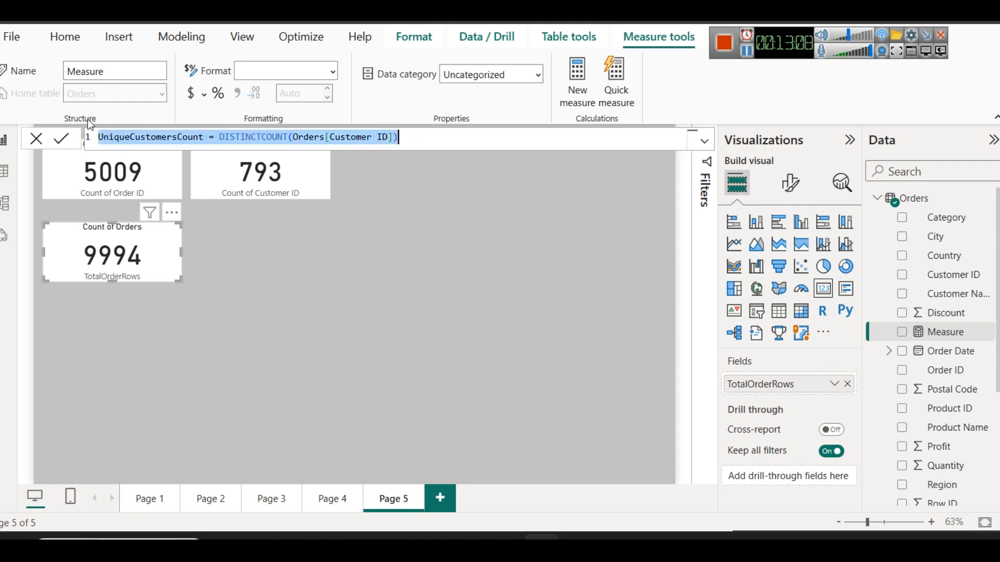
click(62, 138)
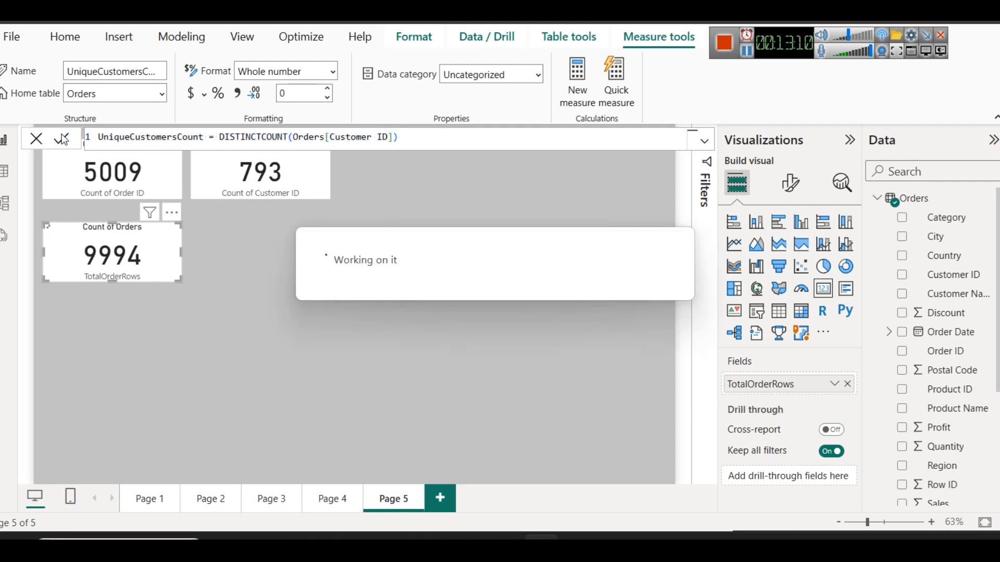
click(249, 345)
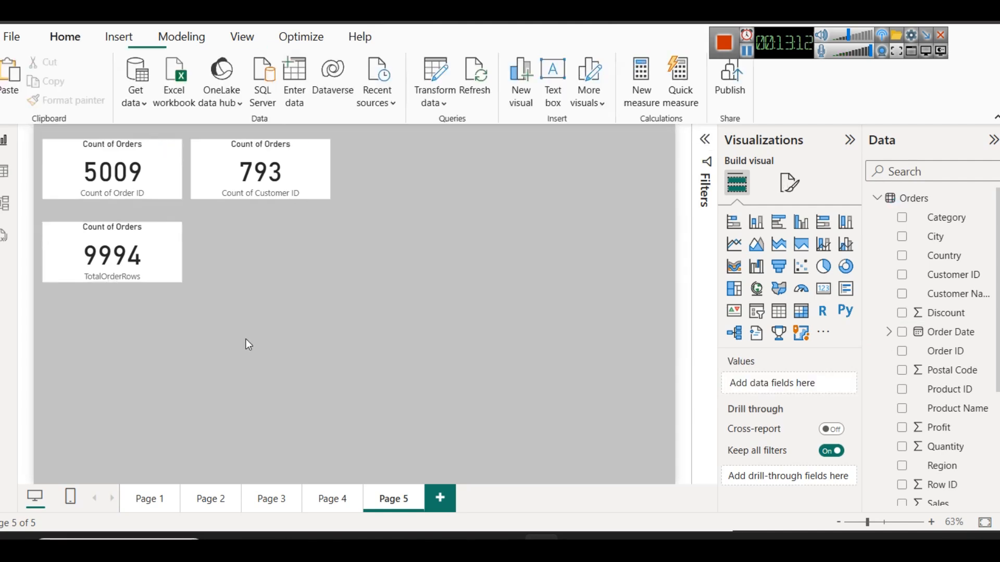
Duplicate the Customer ID card directly below the original and replace the copy's field with the UniqueCustomersCount measure
click(297, 200)
key(ctrl+c)
key(ctrl+v)
drag(263, 205, 263, 255)
click(847, 384)
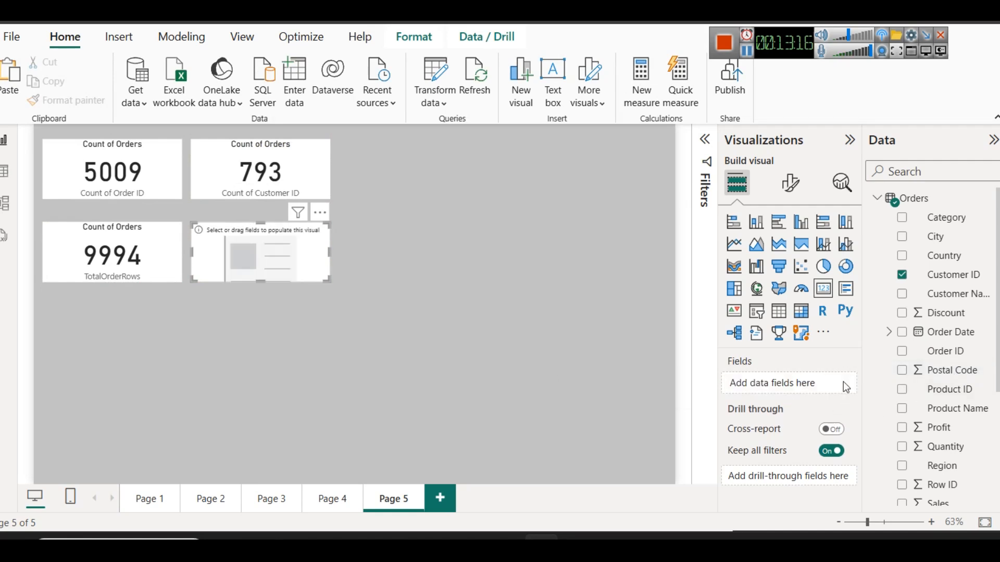
scroll(971, 419, down, 3)
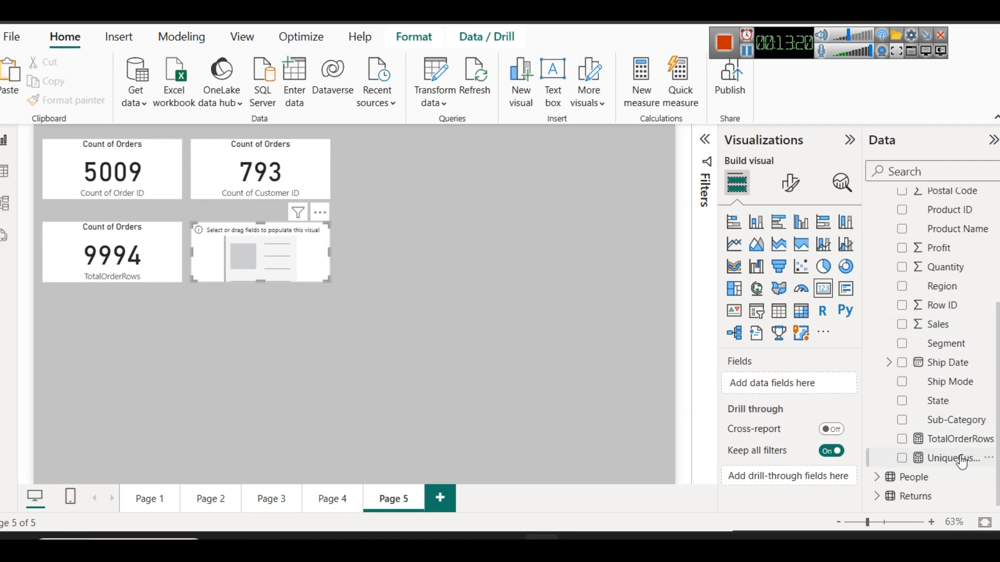
drag(961, 462, 808, 384)
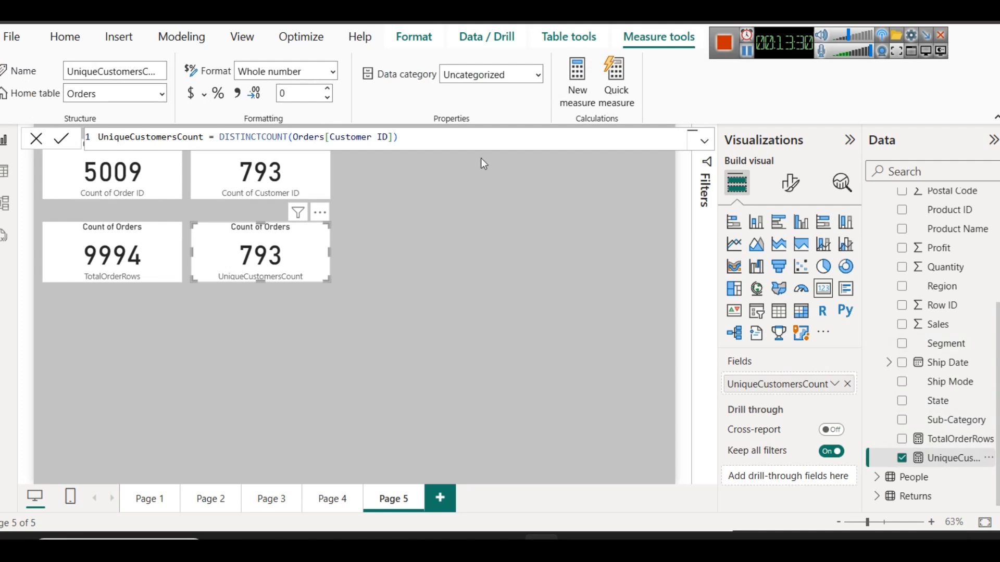
Copy the UniqueCustomersCount formula into the Notepad measure notes, on the line below COUNTROWS Function
triple_click(467, 139)
mouse_move(468, 537)
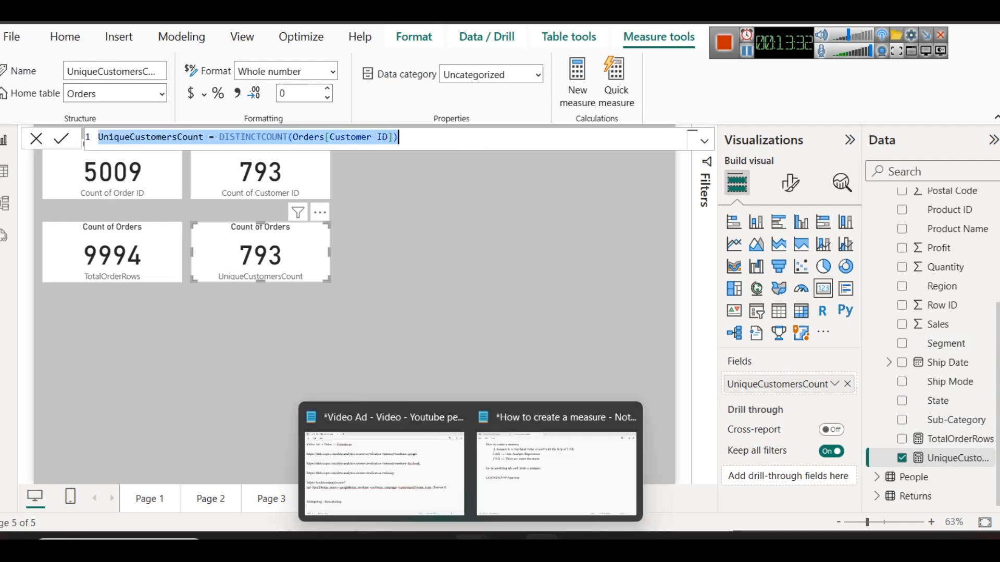
click(553, 490)
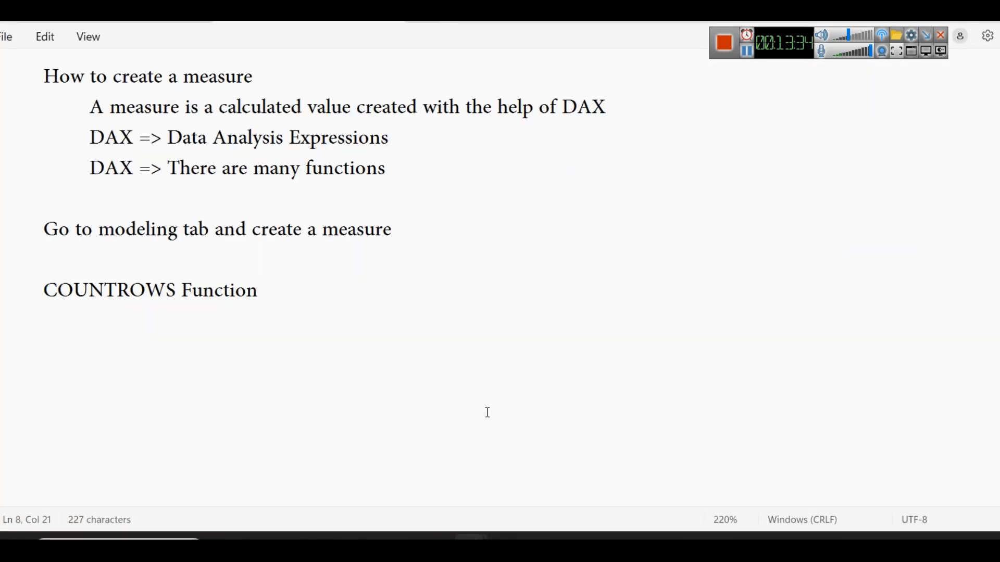
key(ctrl+v)
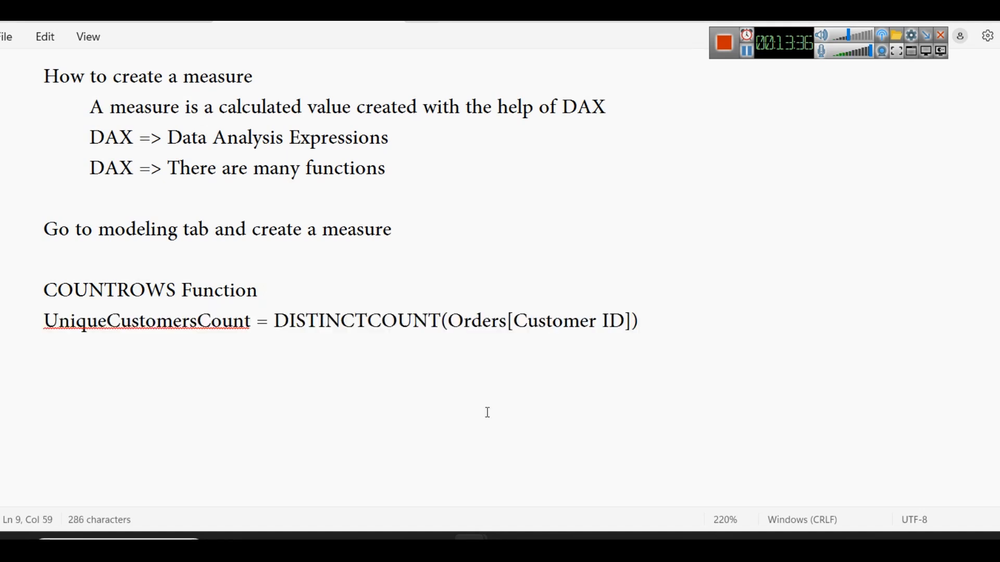
click(276, 291)
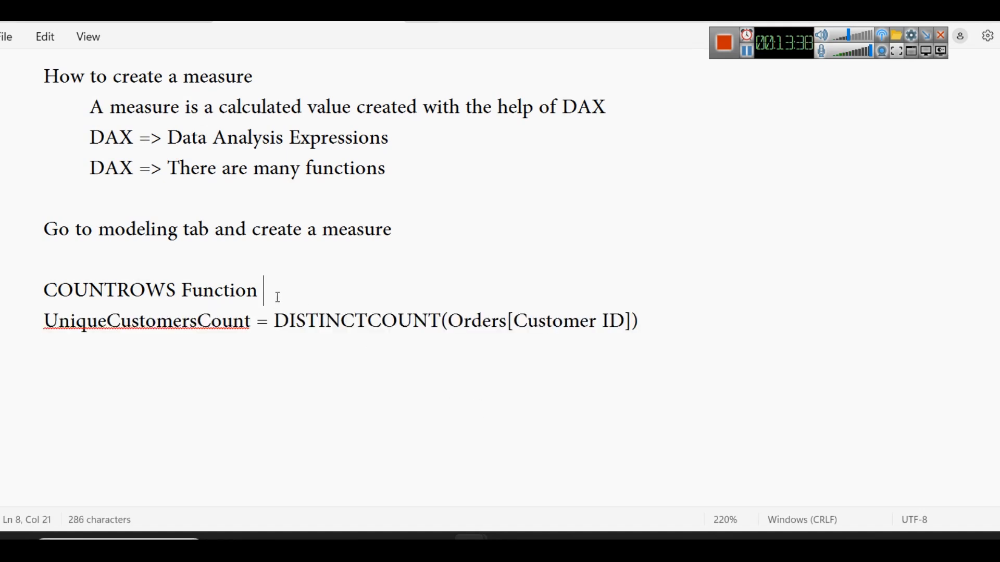
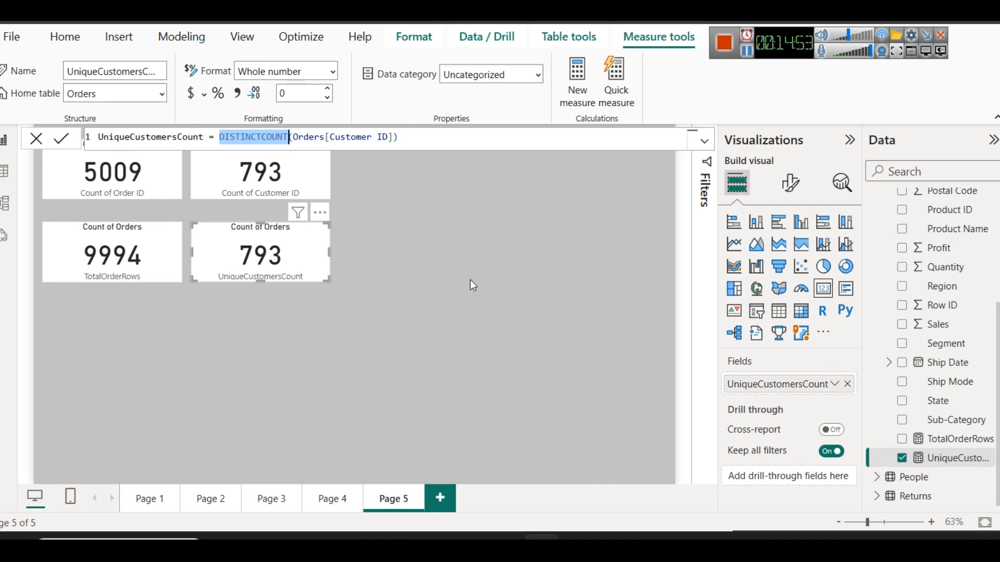
Examine the distinct values of the Region column in the Orders table data and return to the report
click(4, 171)
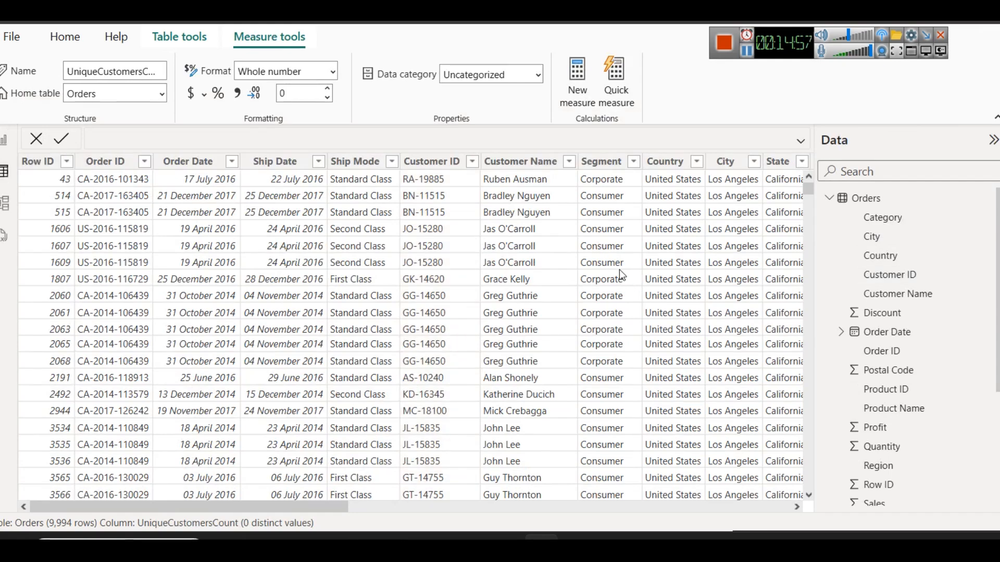
drag(309, 508, 567, 505)
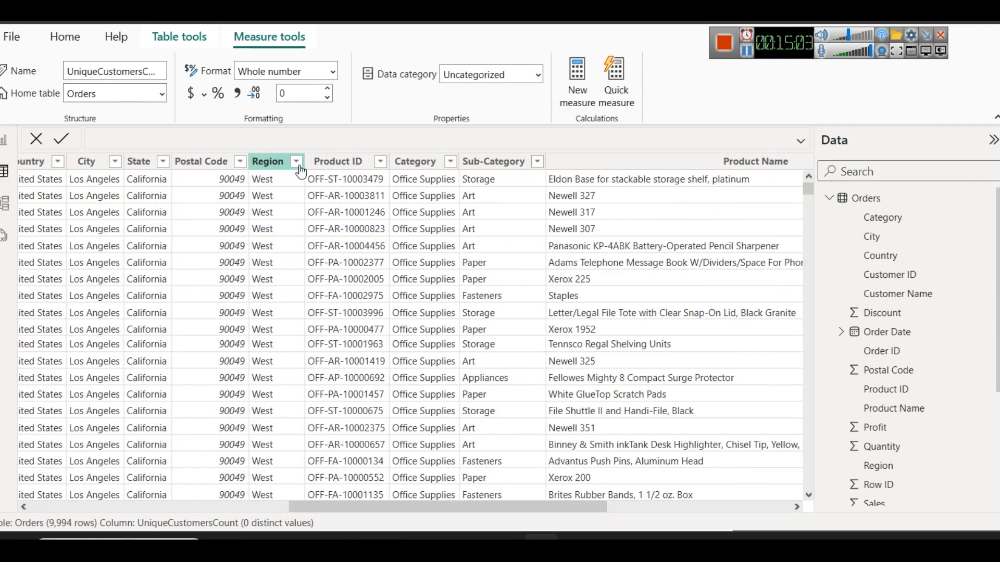
click(276, 162)
click(296, 162)
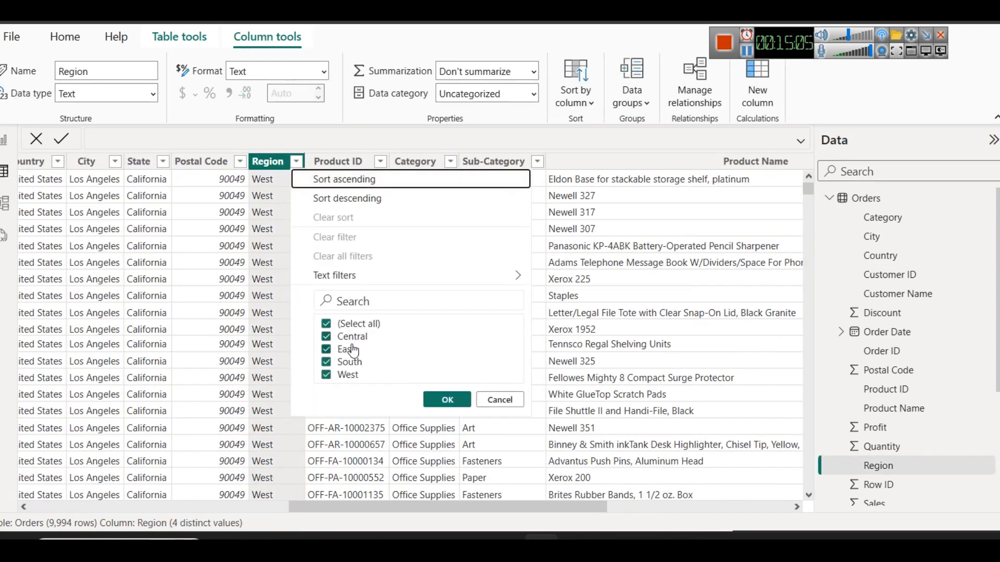
click(500, 400)
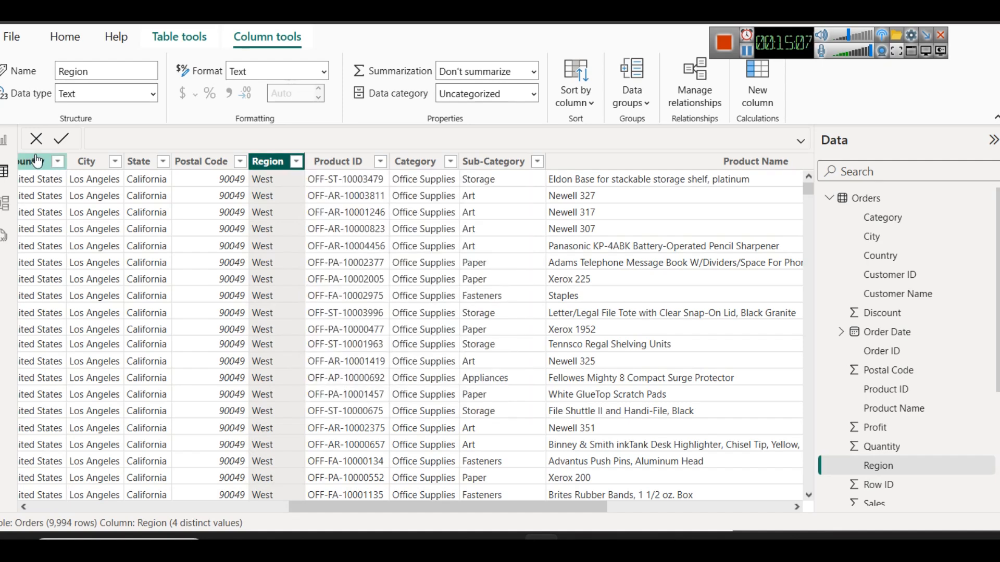
click(5, 145)
Start another new measure in the Orders table and fill it with a copy of the UniqueCustomersCount formula
click(339, 271)
click(299, 271)
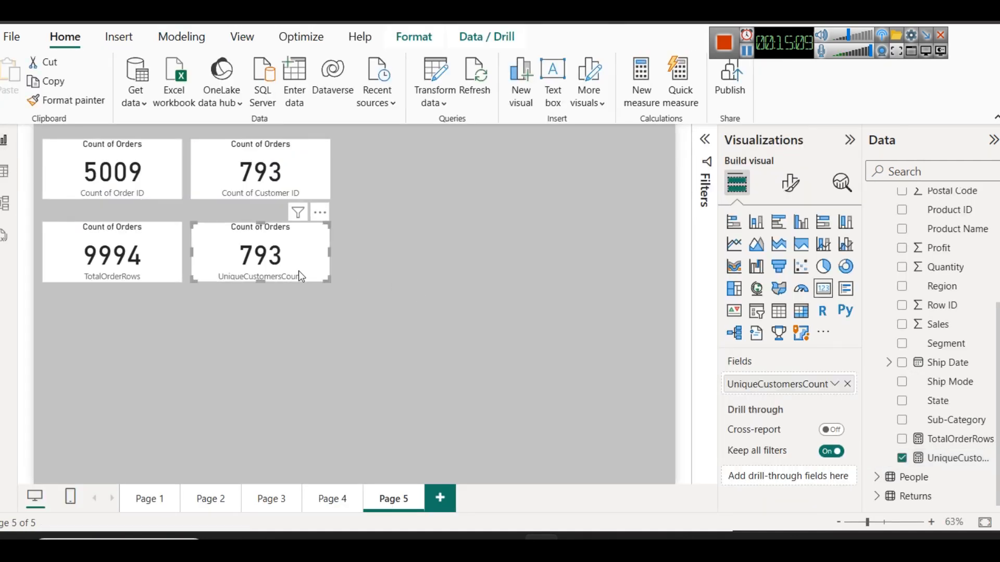
click(969, 460)
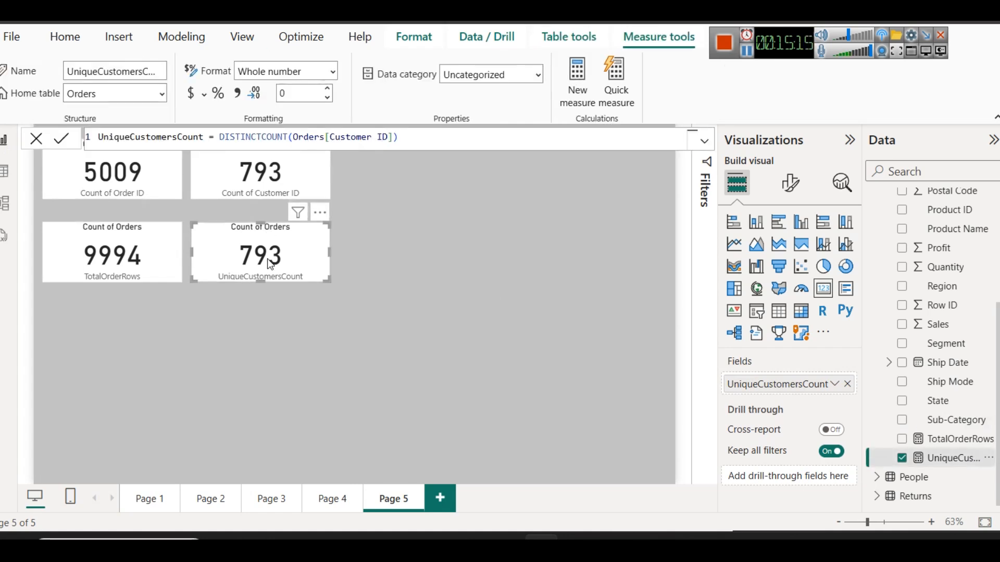
triple_click(120, 138)
key(ctrl+c)
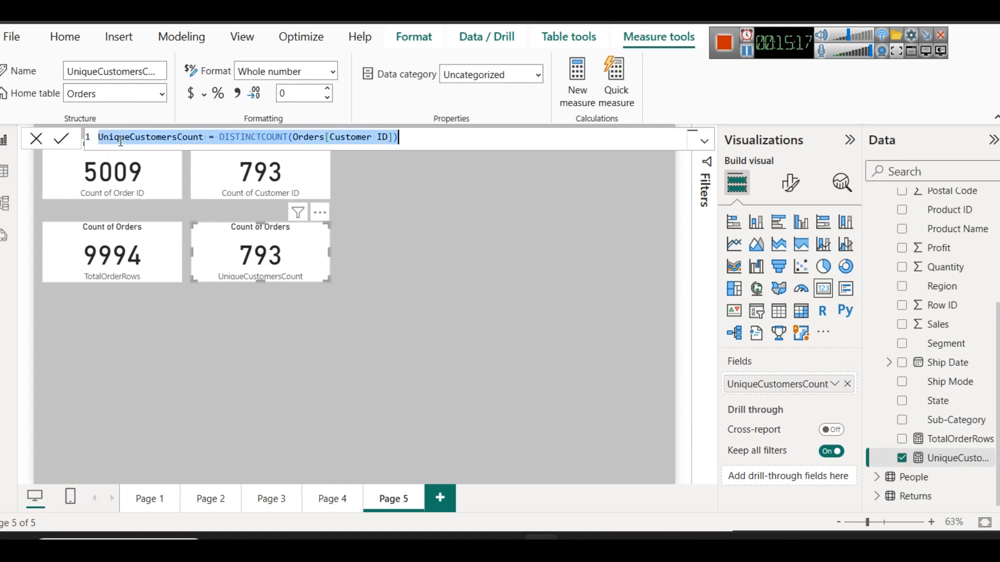
click(559, 304)
scroll(972, 340, up, 3)
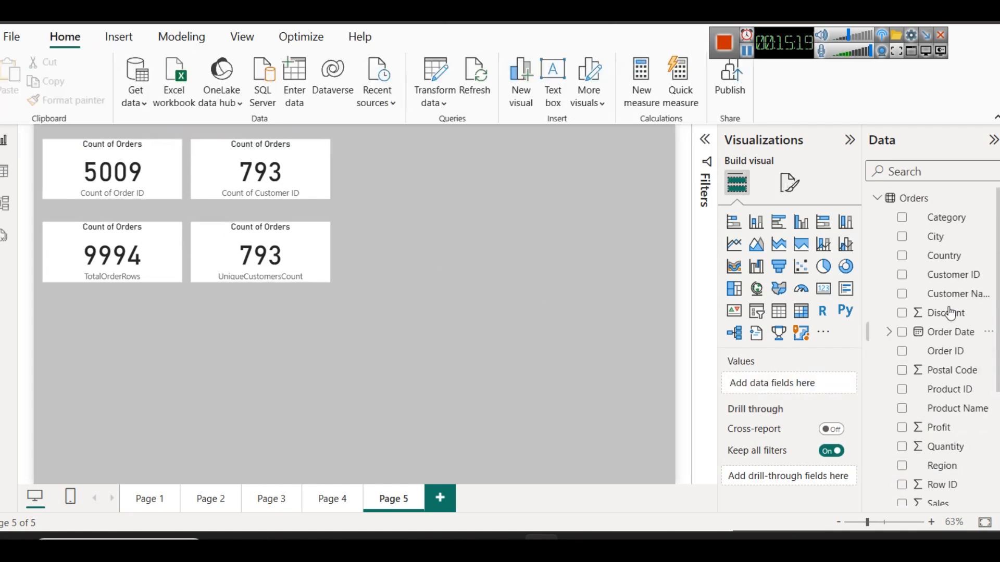
click(915, 203)
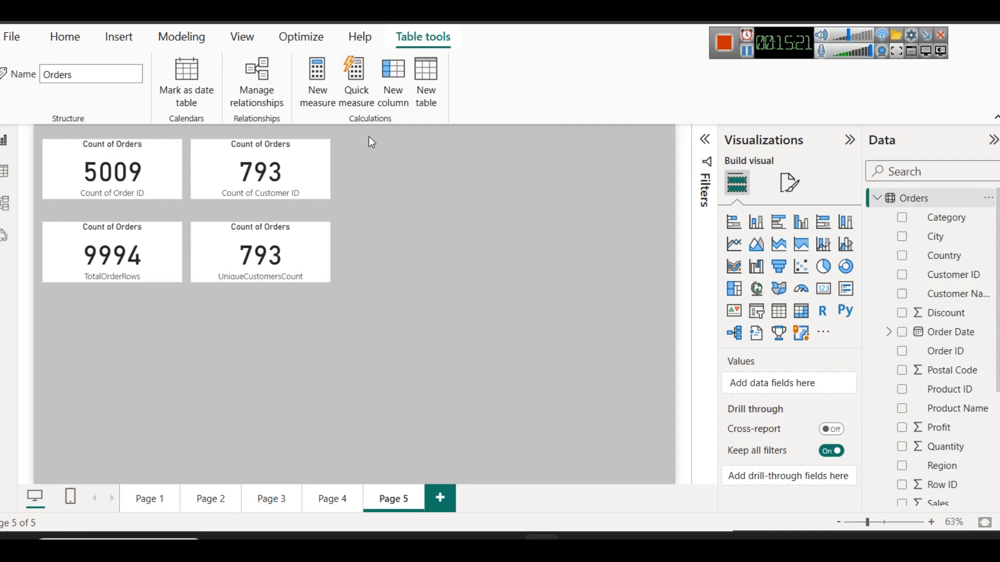
click(315, 85)
key(ctrl+v)
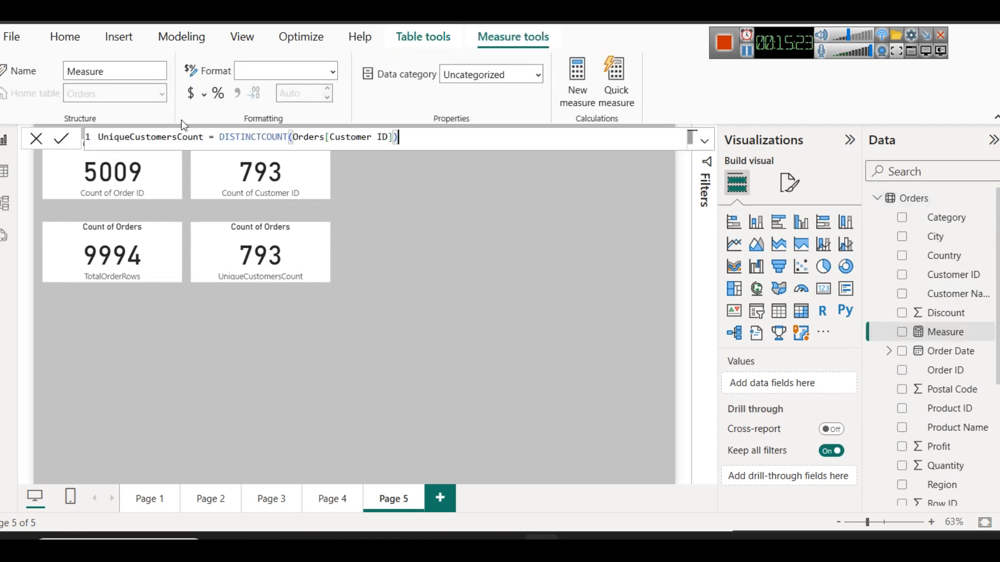
Rename the copied measure in the formula to UniqueOrdersCount
drag(129, 137, 174, 142)
text(Order)
click(448, 135)
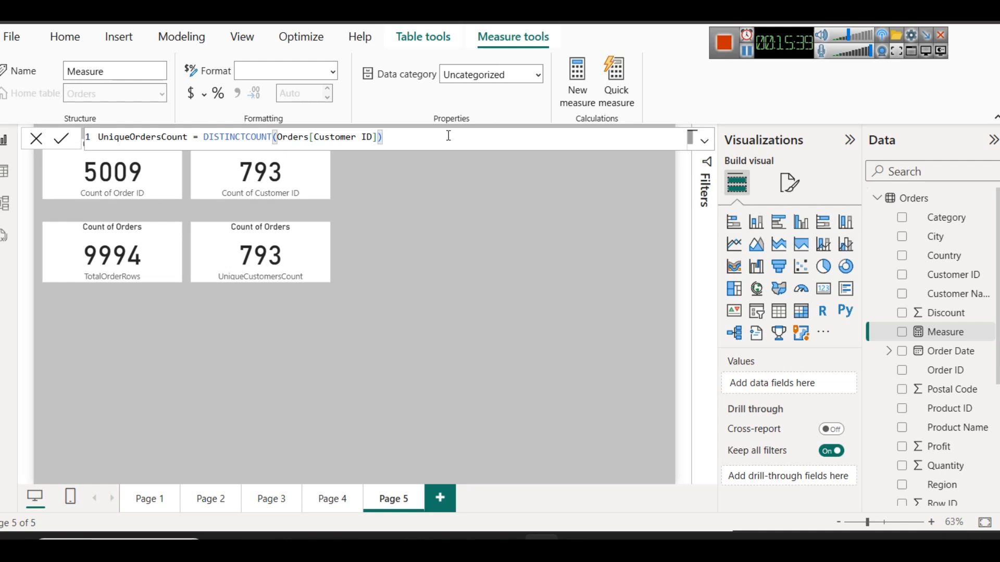
Change the DISTINCTCOUNT column in the UniqueOrdersCount formula to Orders[Order ID] and commit the measure
key(Left)
key(Left)
key(Left)
key(Left)
key(shift+Left)
key(shift+Left)
key(shift+Left)
key(shift+Left)
key(shift+Left)
key(shift+Left)
key(shift+Left)
key(shift+Left)
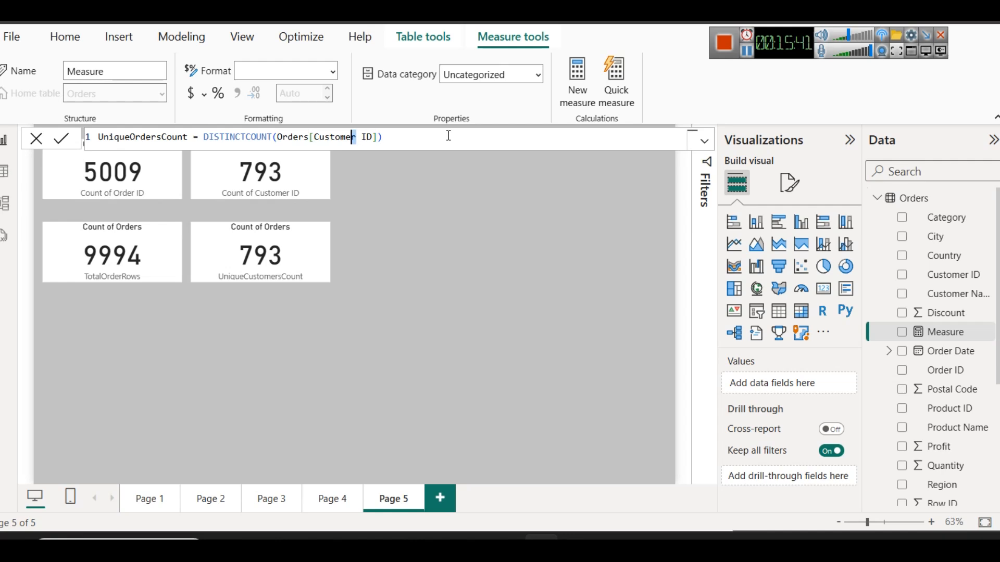
text(Or)
key(Down)
key(Tab)
click(62, 139)
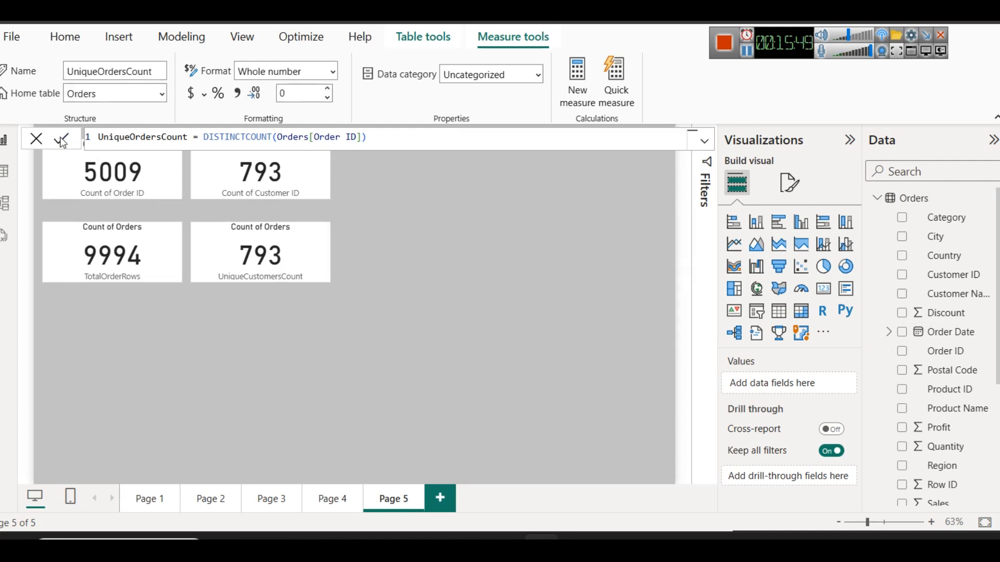
Replace the TotalOrderRows field in the lower orders card with the UniqueOrdersCount measure
click(354, 261)
click(291, 255)
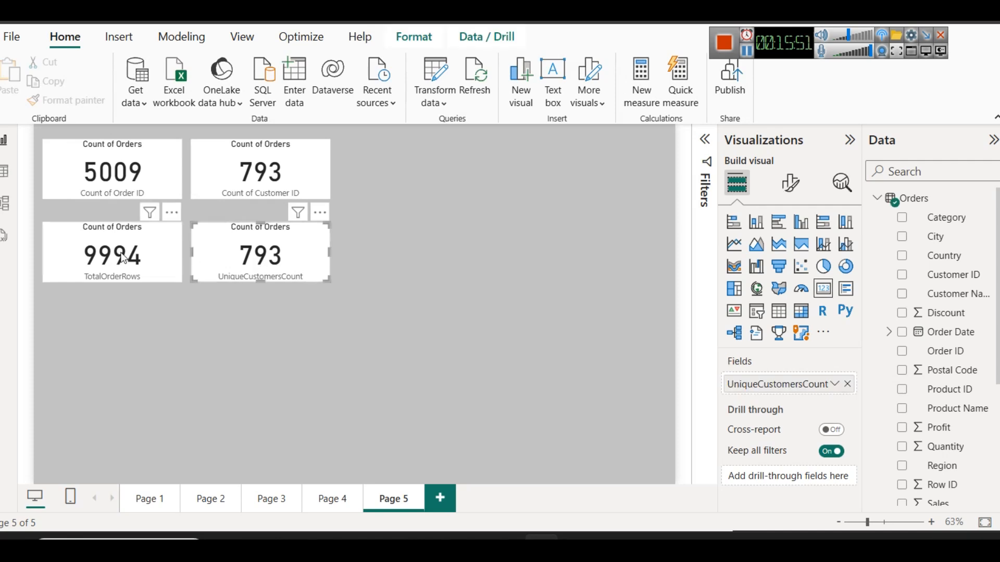
click(123, 259)
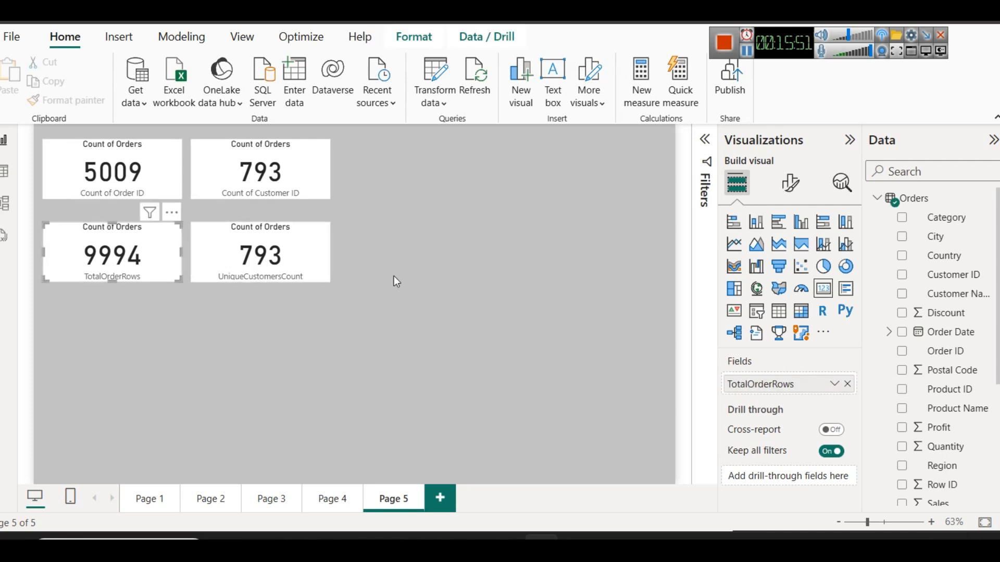
click(849, 386)
scroll(937, 395, down, 4)
drag(960, 461, 774, 384)
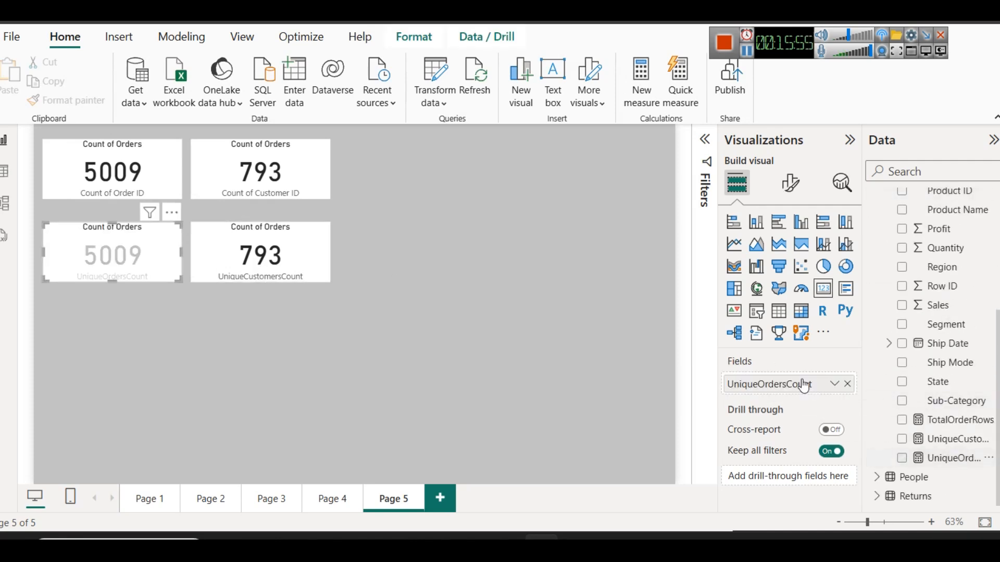
click(401, 259)
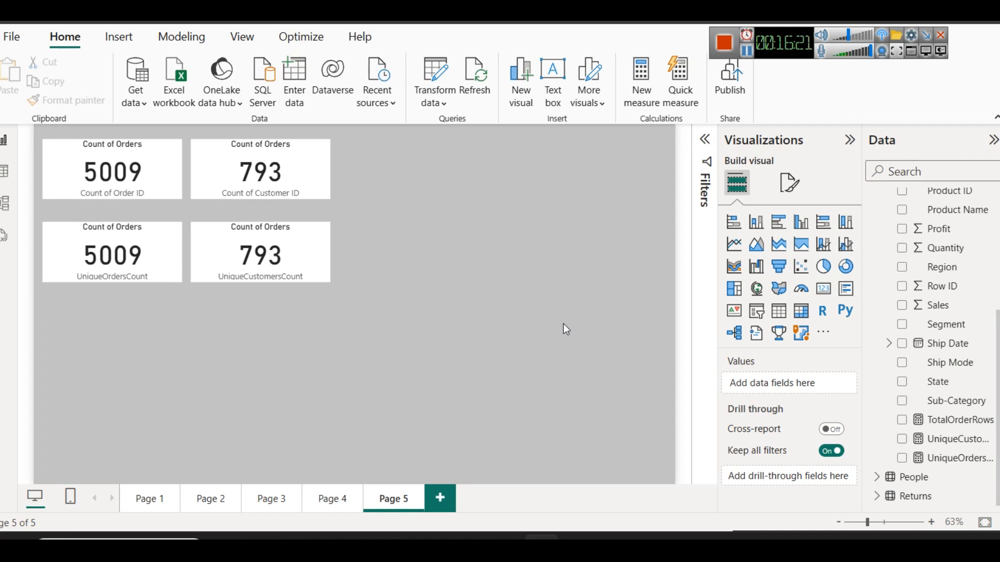
Change the title of the Count of Customer ID card to "Count of Customers"
click(271, 156)
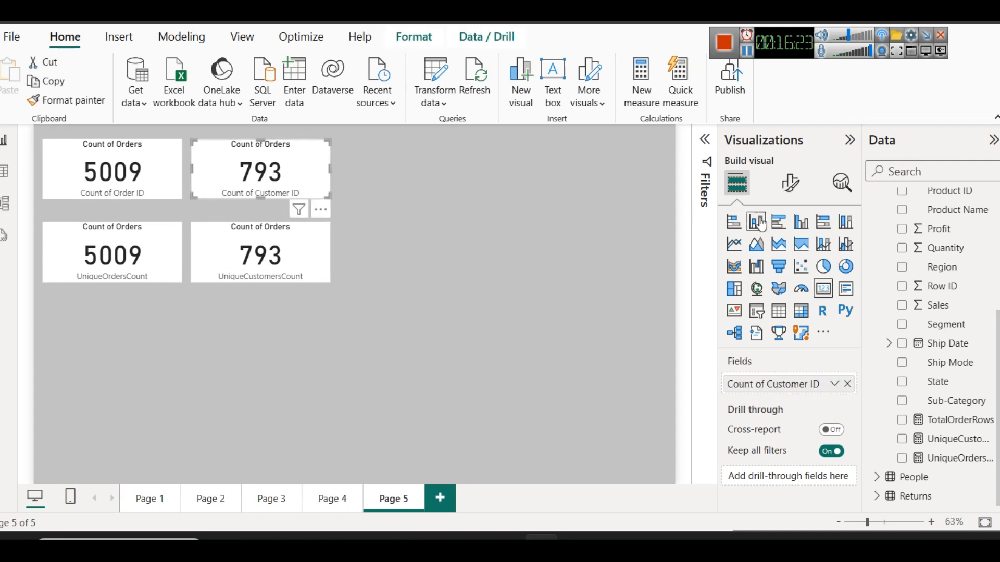
click(790, 188)
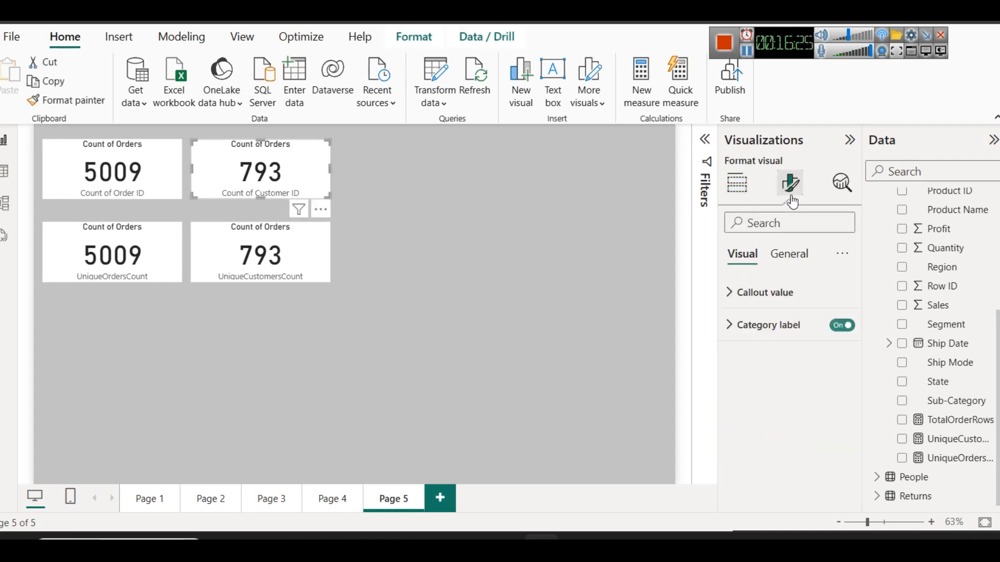
click(797, 265)
click(759, 325)
double_click(787, 405)
text(Customers)
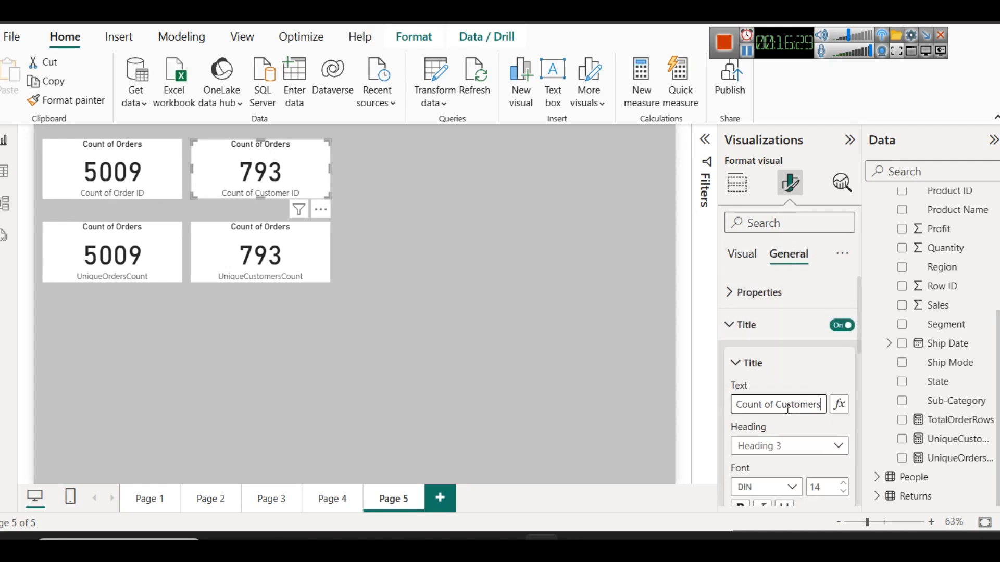
key(ctrl+a)
click(528, 324)
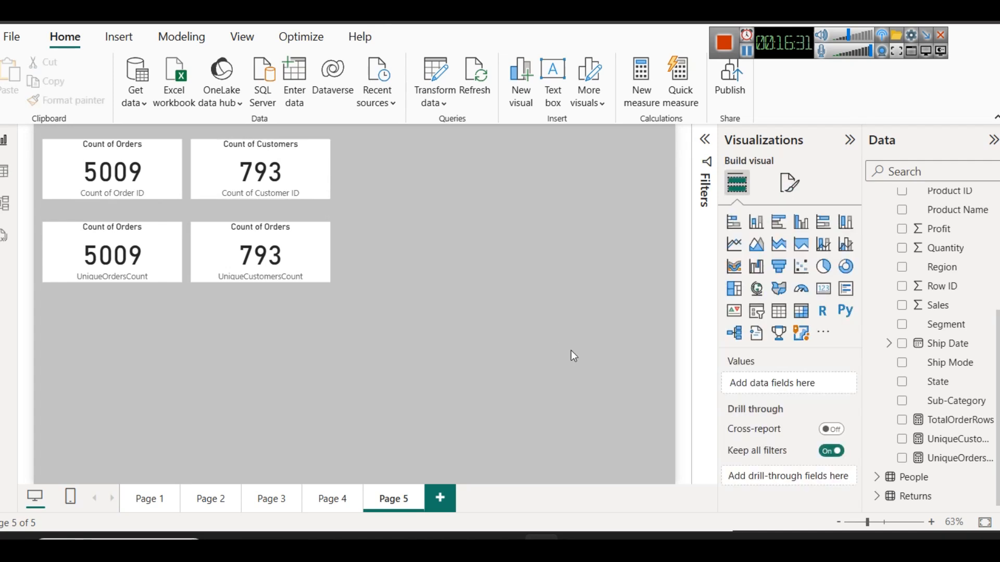
Set the title of the UniqueCustomersCount card to "Count of Customers"
click(255, 234)
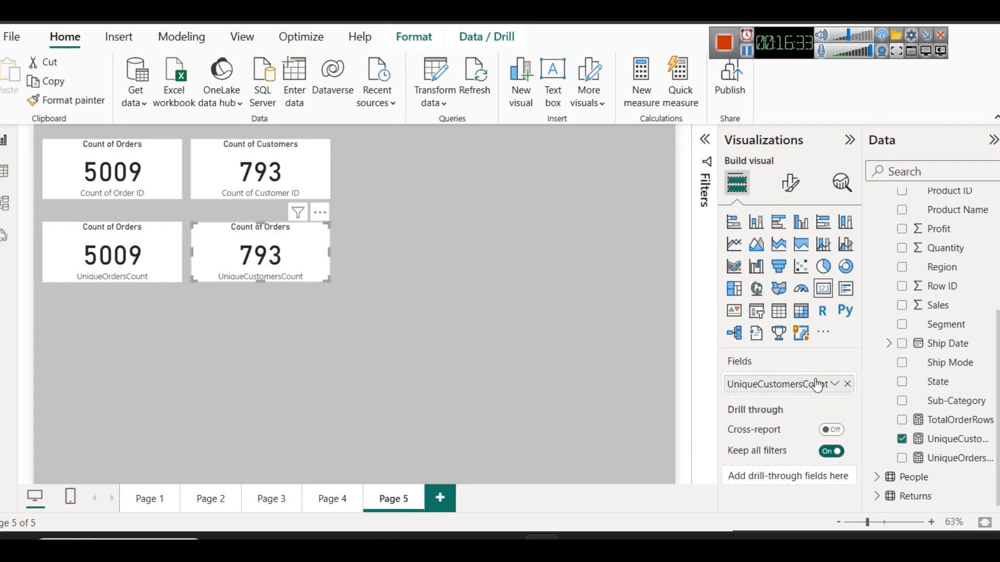
click(788, 183)
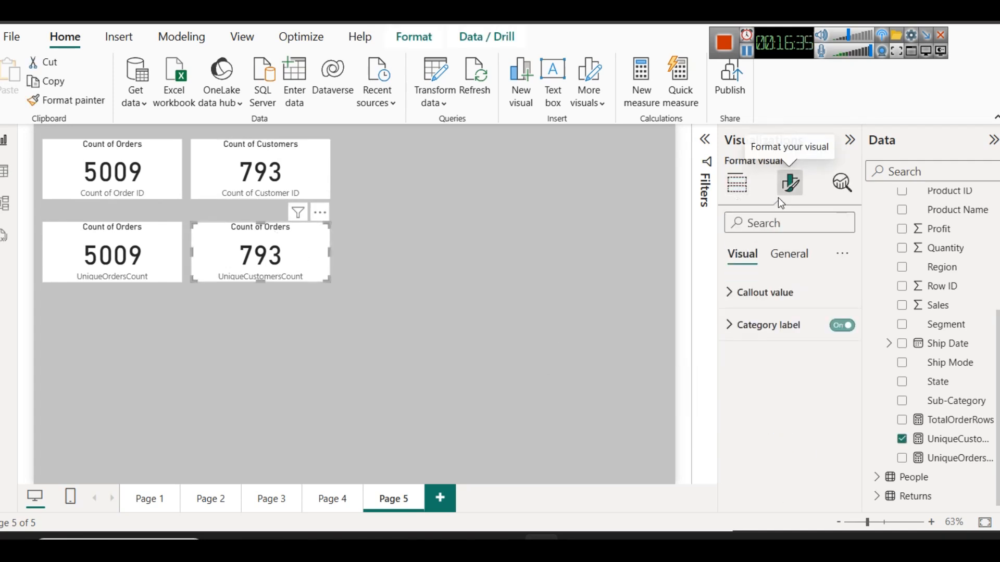
click(783, 255)
click(772, 324)
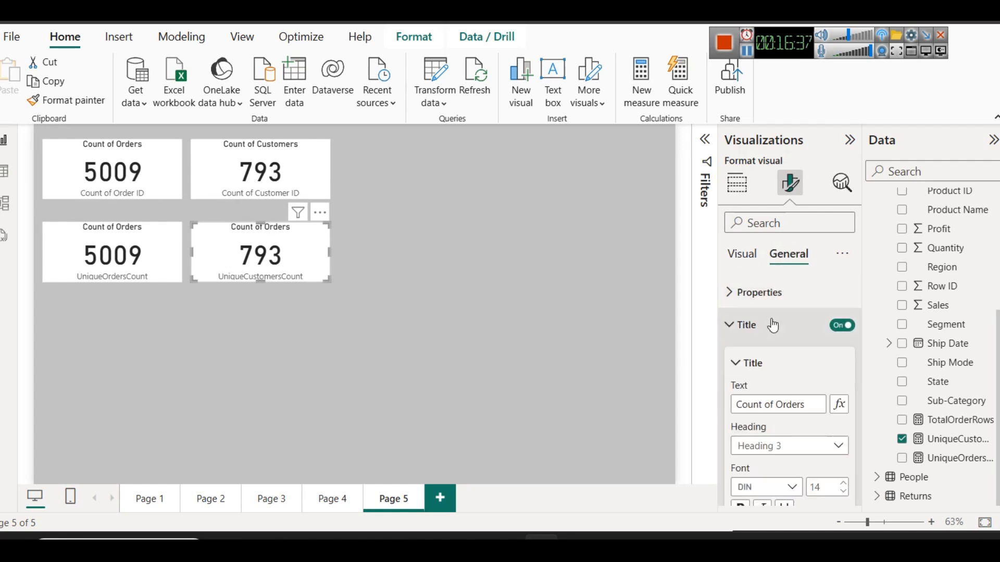
triple_click(823, 406)
text(Count of Customers)
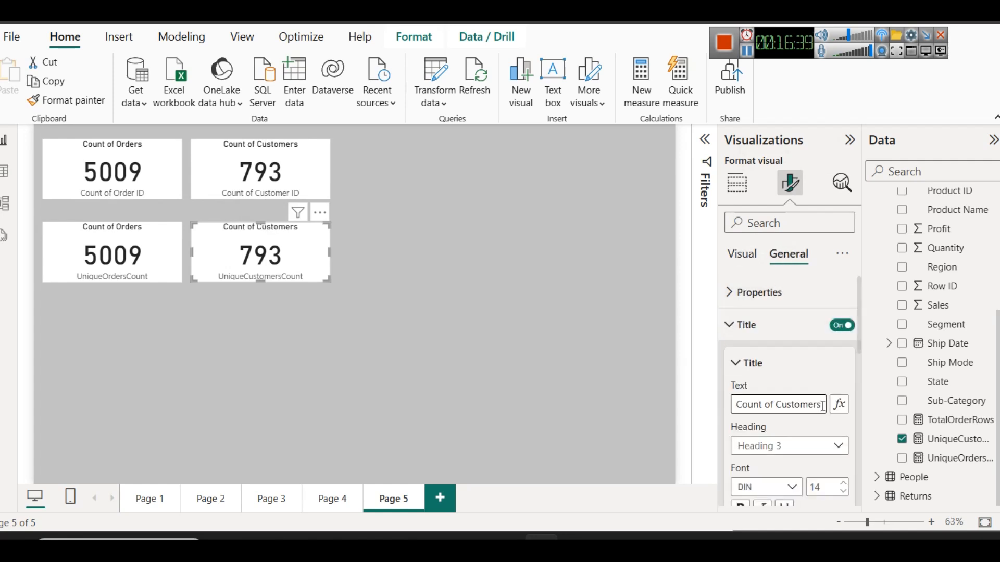
click(388, 297)
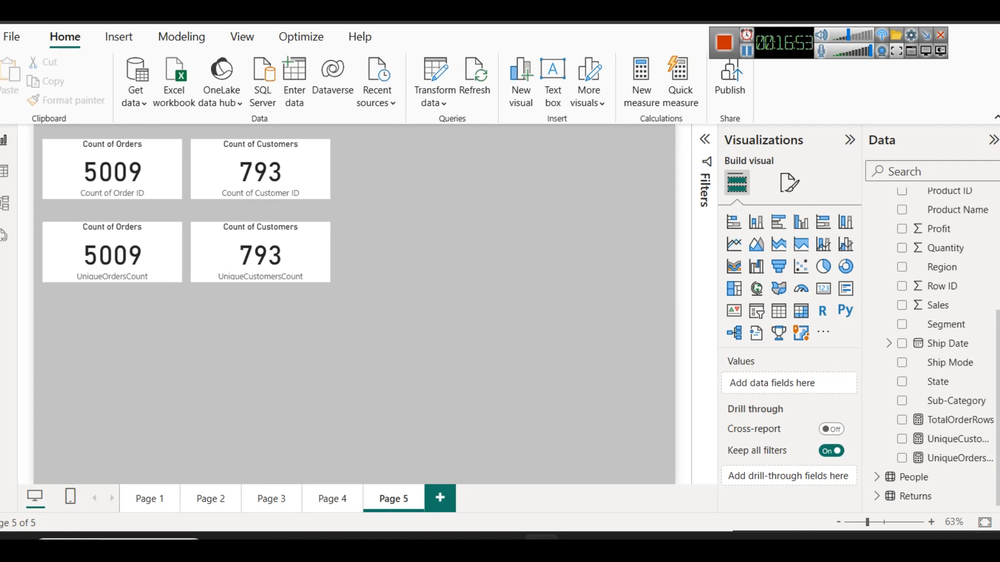
Create another new measure in the Orders table and begin its formula with the DIVIDE function
scroll(955, 245, up, 4)
right_click(920, 198)
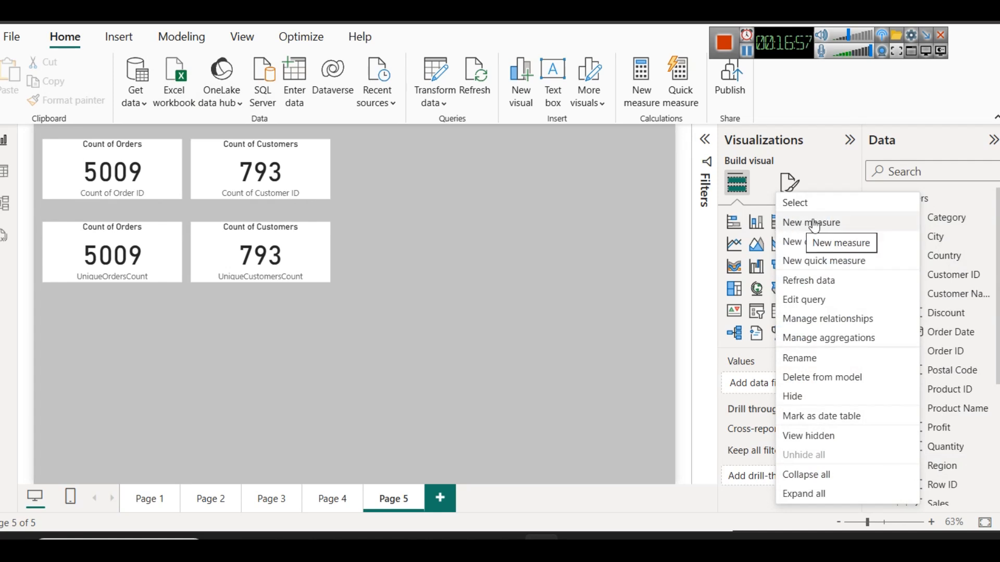
click(525, 257)
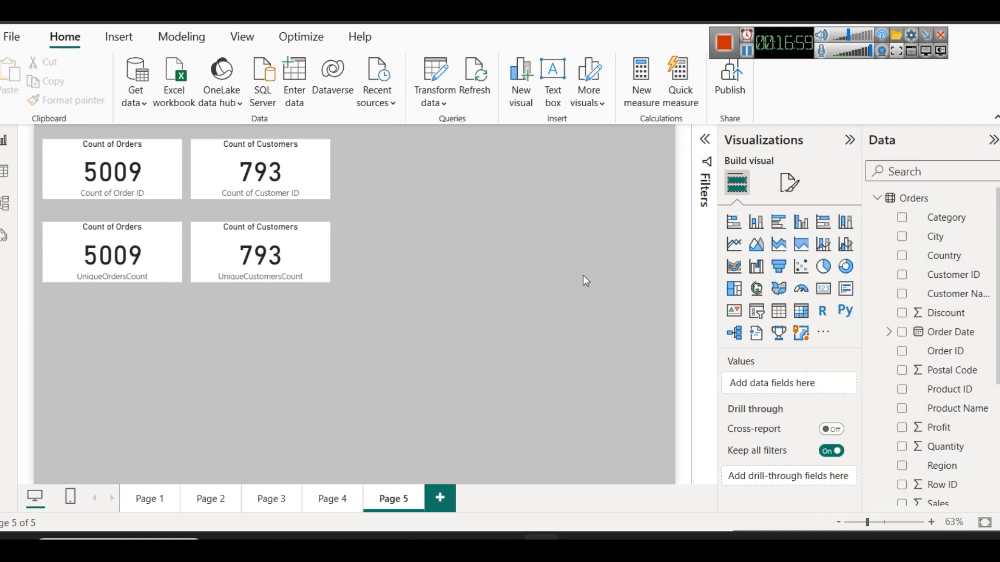
right_click(919, 199)
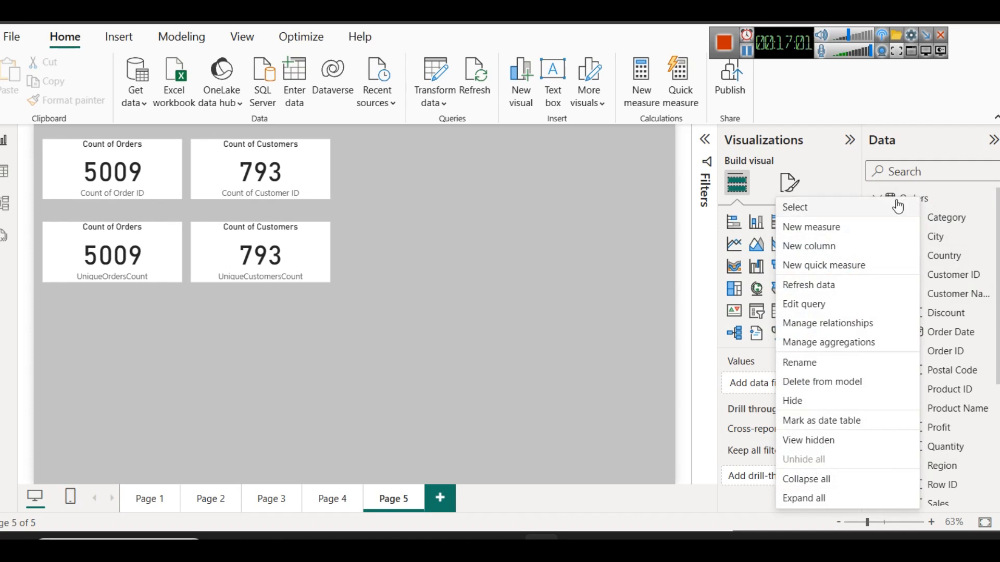
click(835, 229)
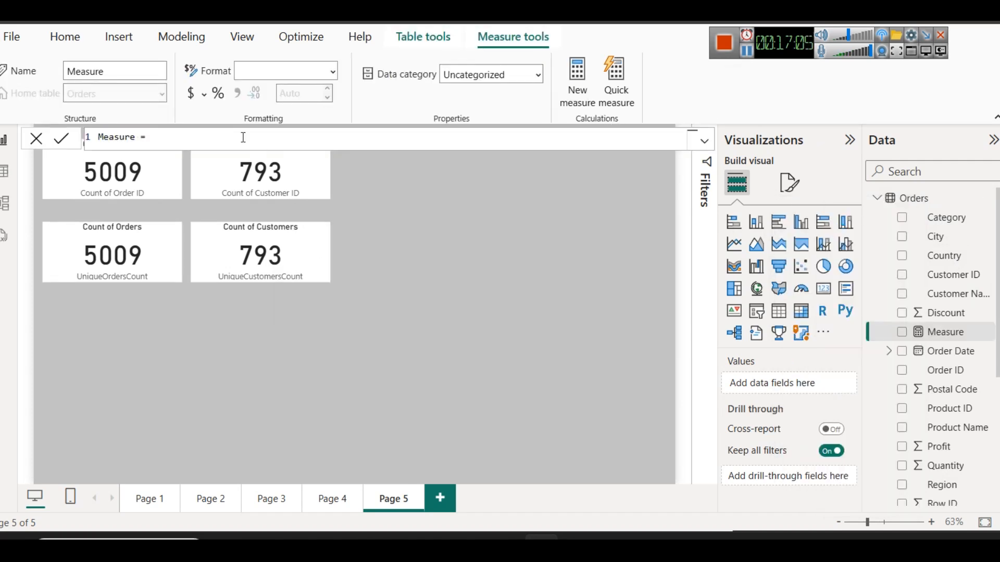
text(DICI)
key(BackSpace)
key(BackSpace)
text(V)
key(Tab)
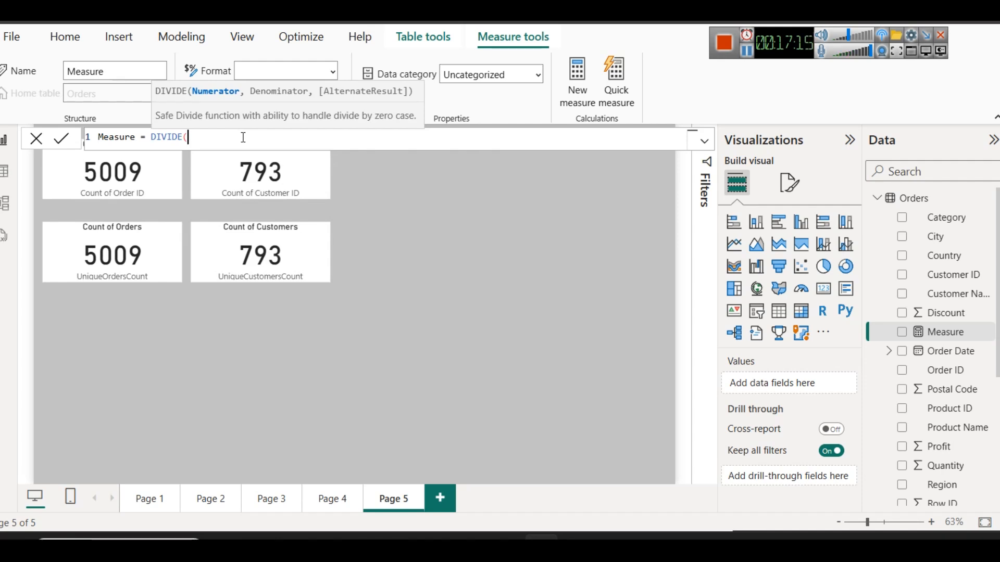
Enter the UniqueOrdersCount measure as the DIVIDE numerator, followed by a comma
text(Count of Customers)
key(ctrl+z)
scroll(984, 375, down, 4)
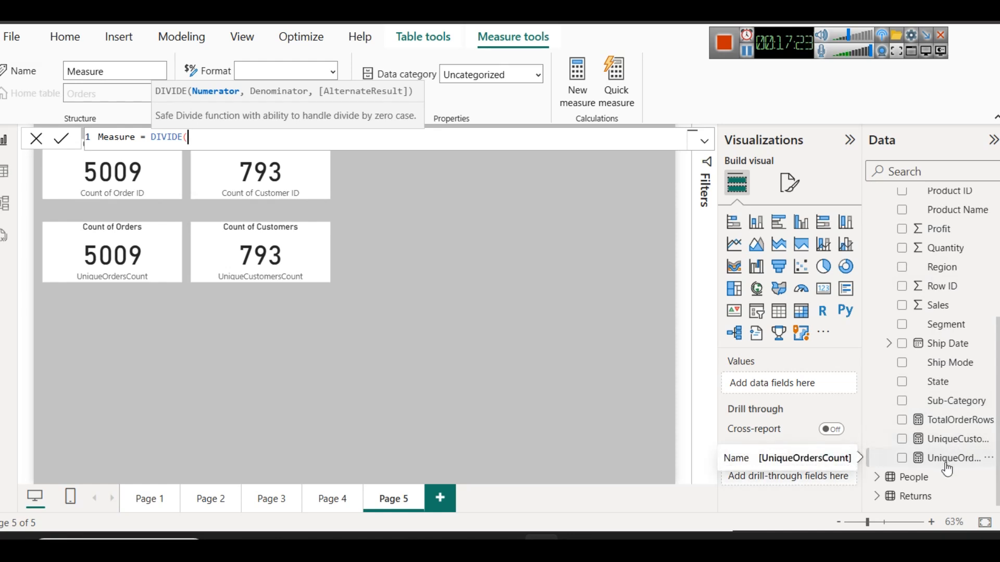
text(Uni)
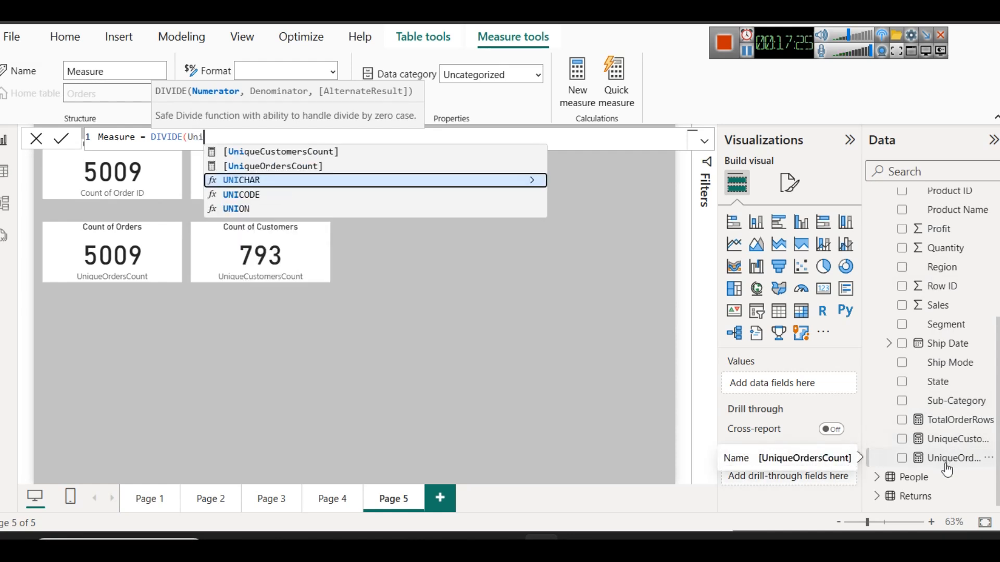
key(Up)
key(Tab)
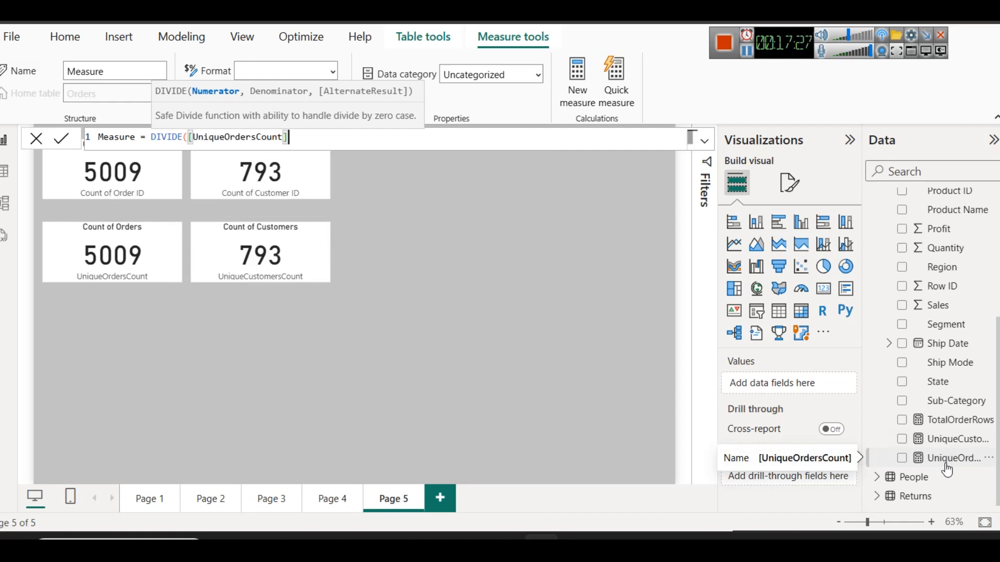
text(,)
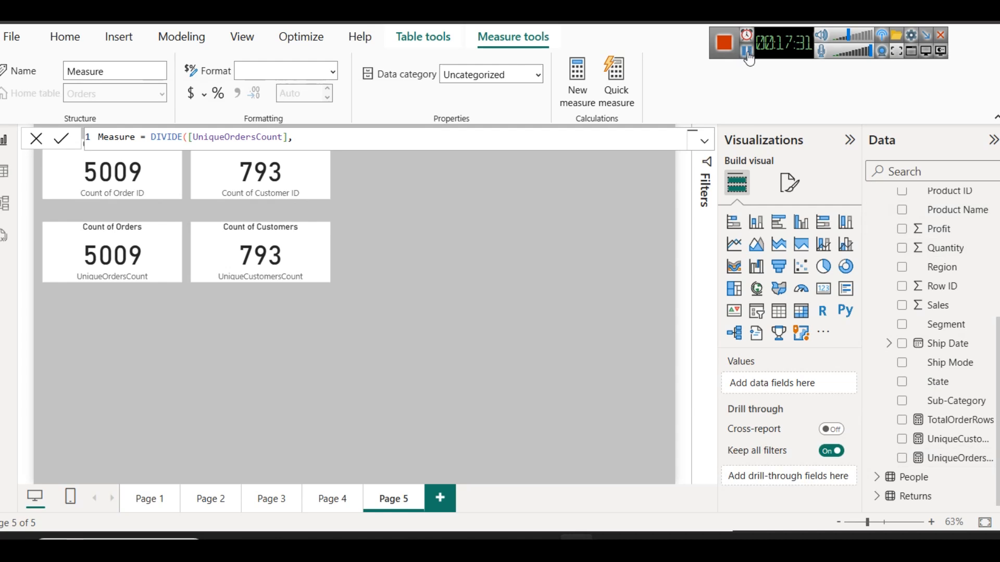
click(299, 139)
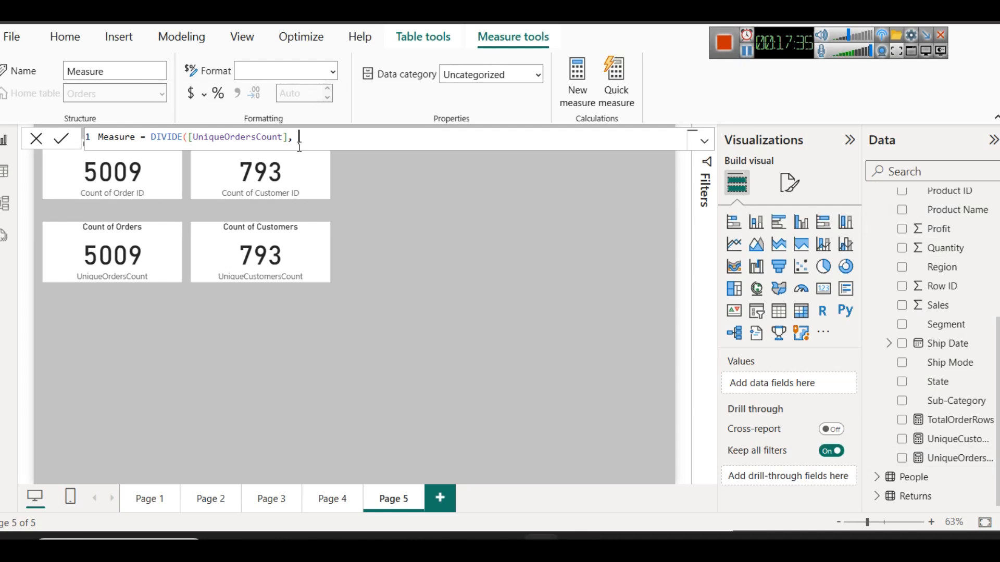
key(Left)
key(Left)
key(Left)
key(shift+Left)
key(shift+Left)
key(shift+Left)
key(shift+Left)
key(shift+Left)
key(shift+Left)
key(shift+Left)
key(shift+Left)
key(shift+Left)
key(shift+Left)
key(shift+Left)
key(shift+Left)
key(shift+Left)
key(shift+Left)
key(shift+Left)
key(shift+Left)
key(shift+Left)
key(shift+Left)
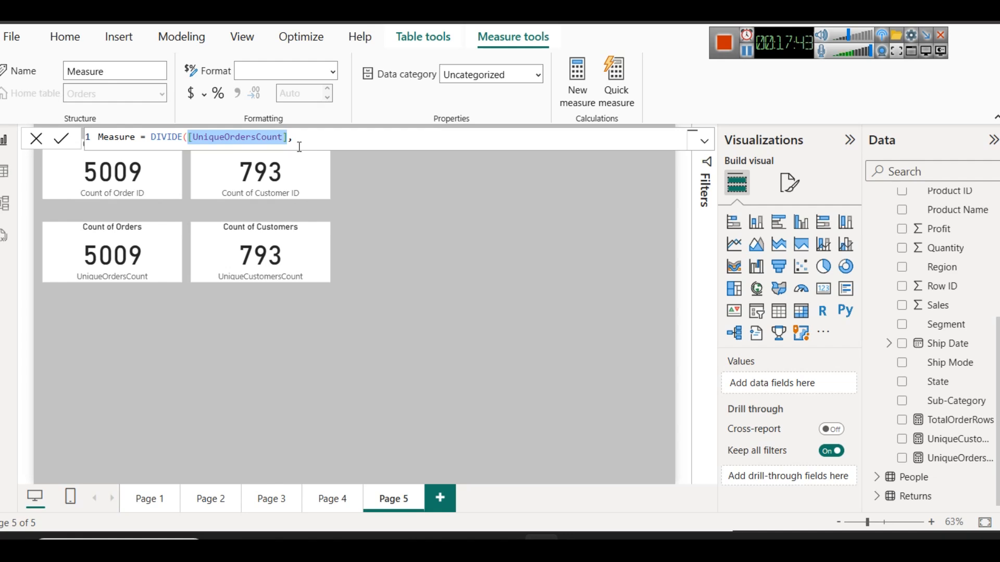
text(Order)
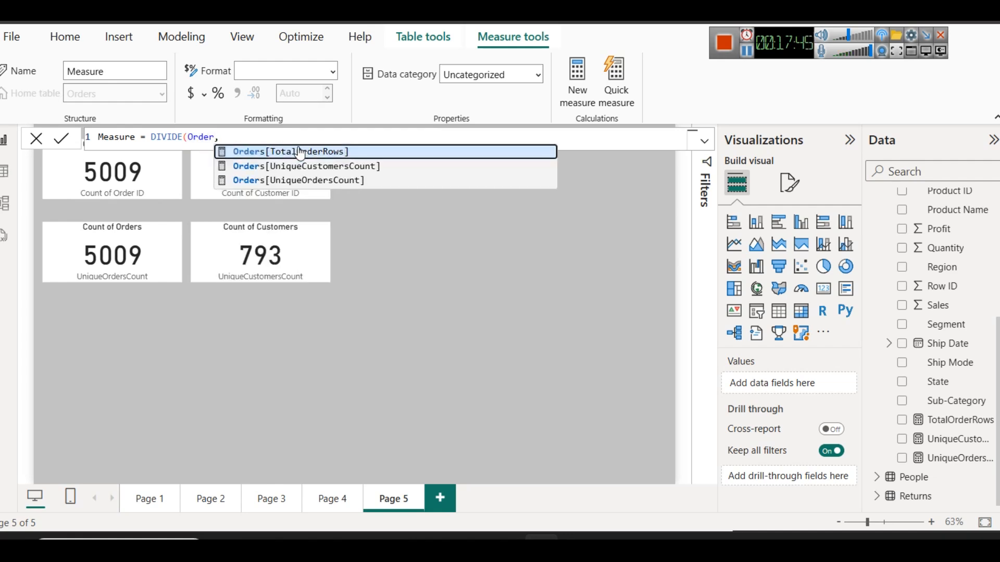
key(ctrl+z)
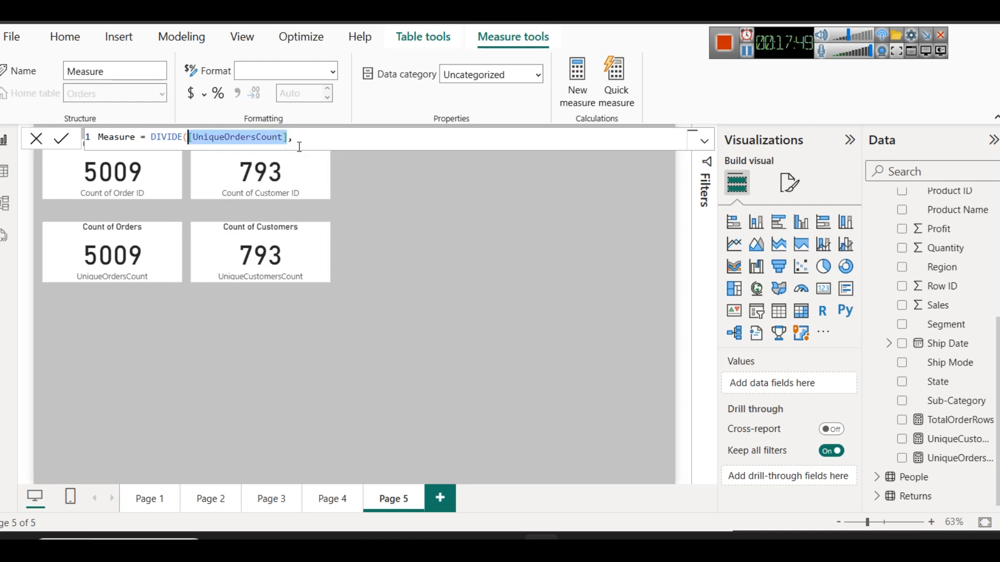
Complete the DIVIDE formula with UniqueCustomersCount as the denominator and 0 as the alternate result
click(299, 146)
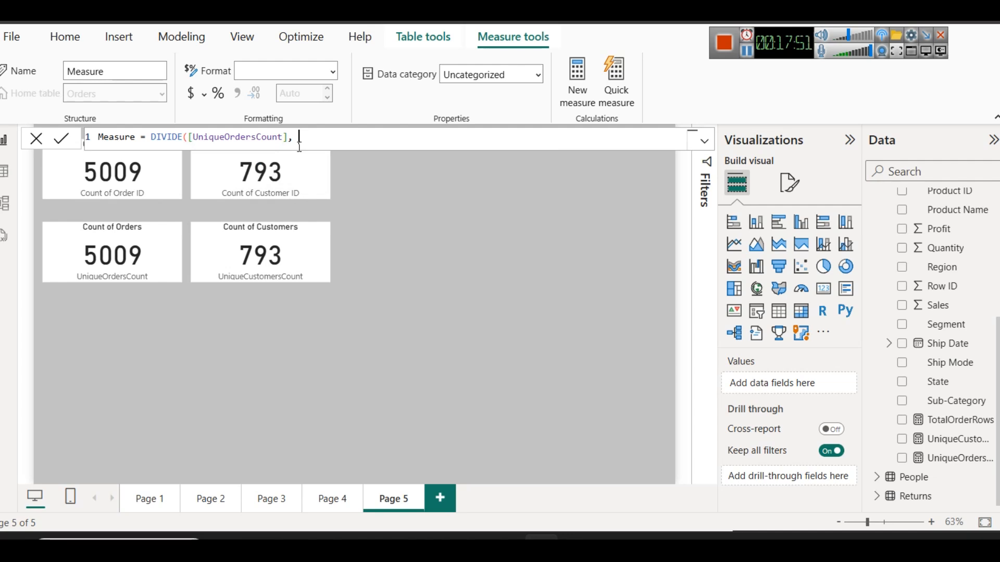
text(Uni)
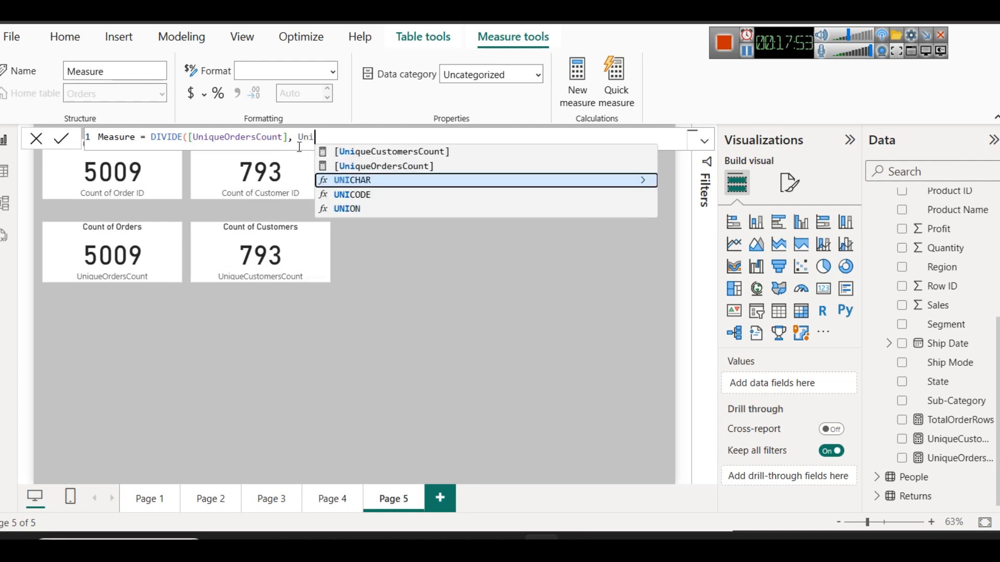
key(Up)
key(Up)
key(Tab)
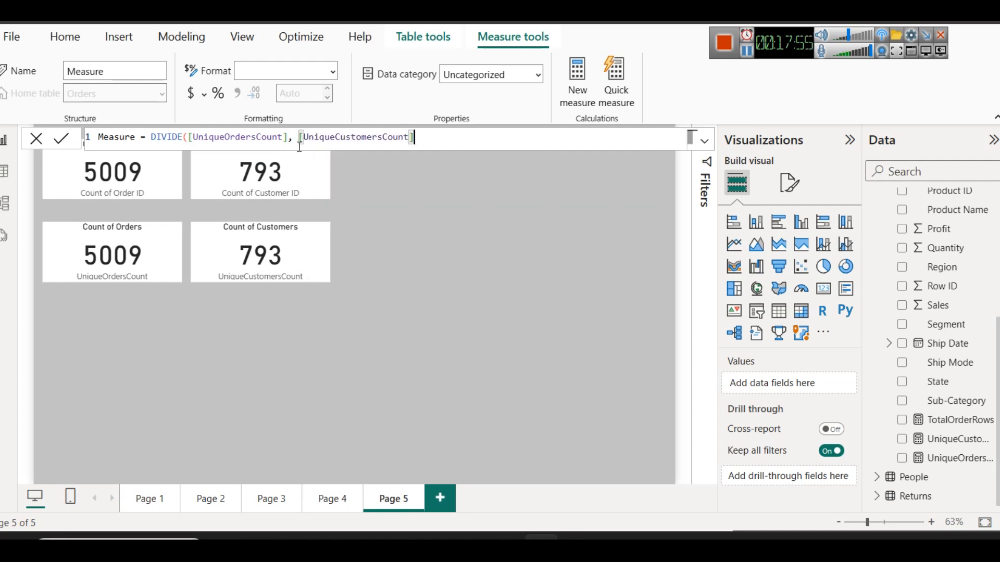
text(, )
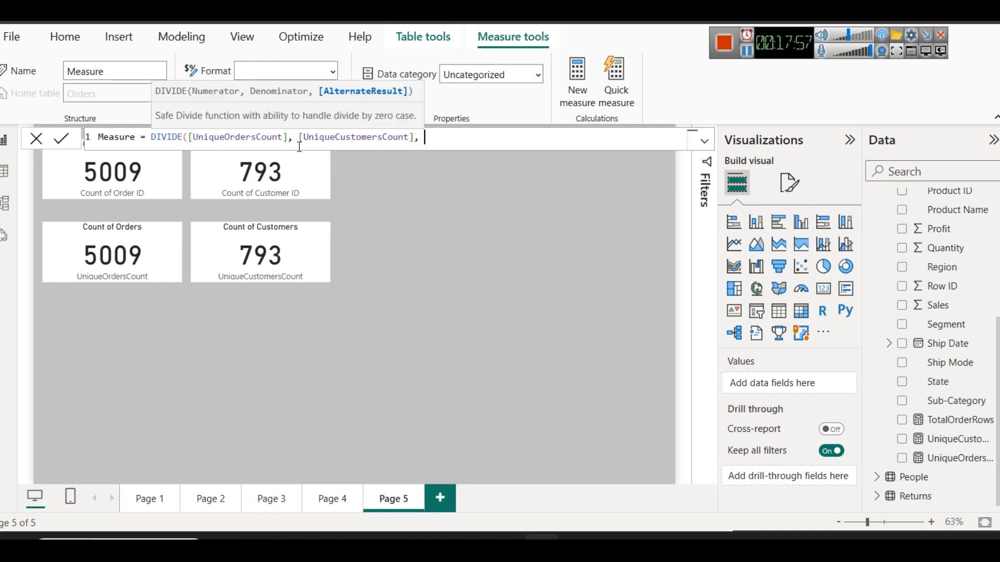
text(0)
text())
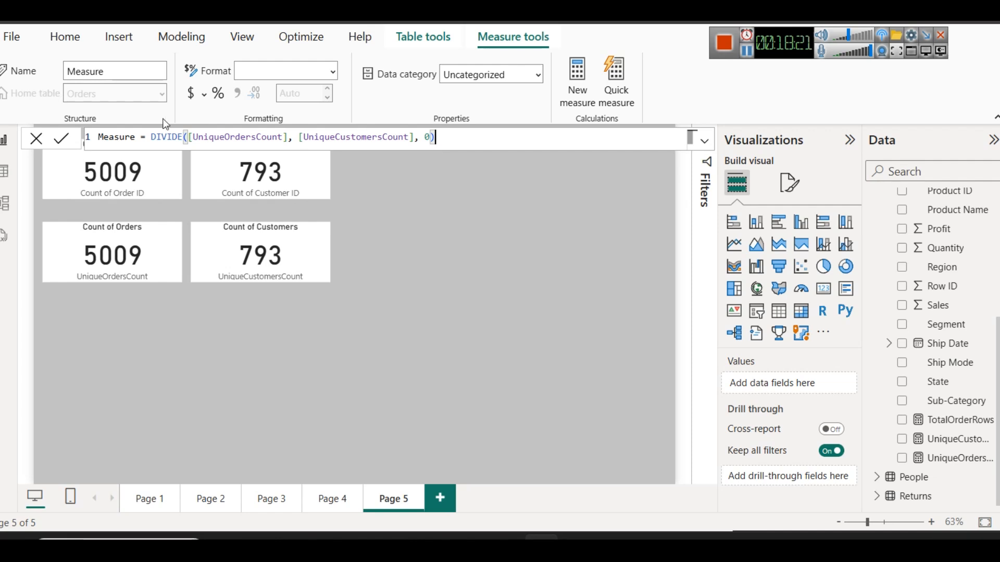
Name the DIVIDE measure NumOrderperCustomer and commit its formula
double_click(116, 136)
text(Av)
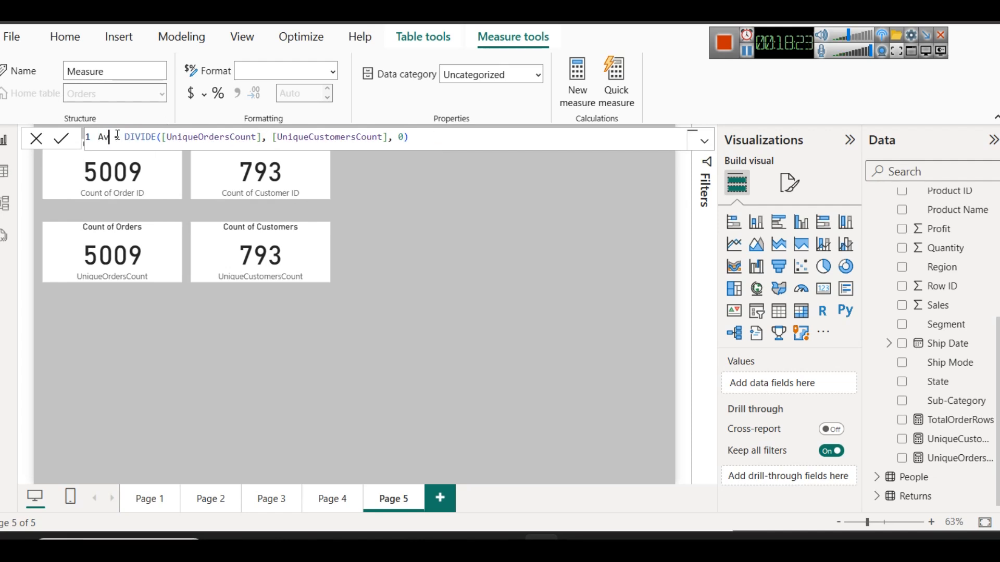
key(BackSpace)
key(BackSpace)
text(Bu)
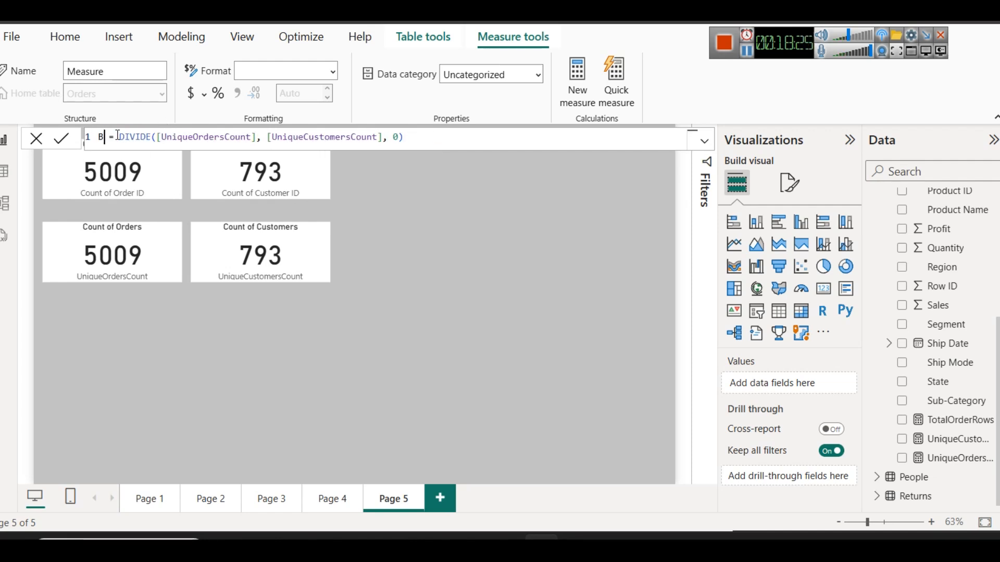
key(BackSpace)
key(BackSpace)
text(NumOrd)
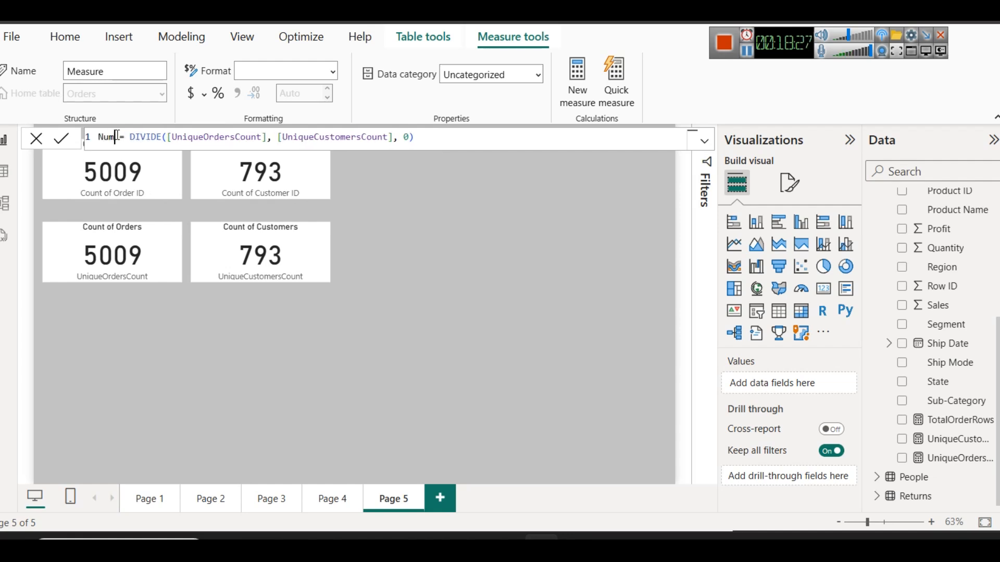
text(erperCusto)
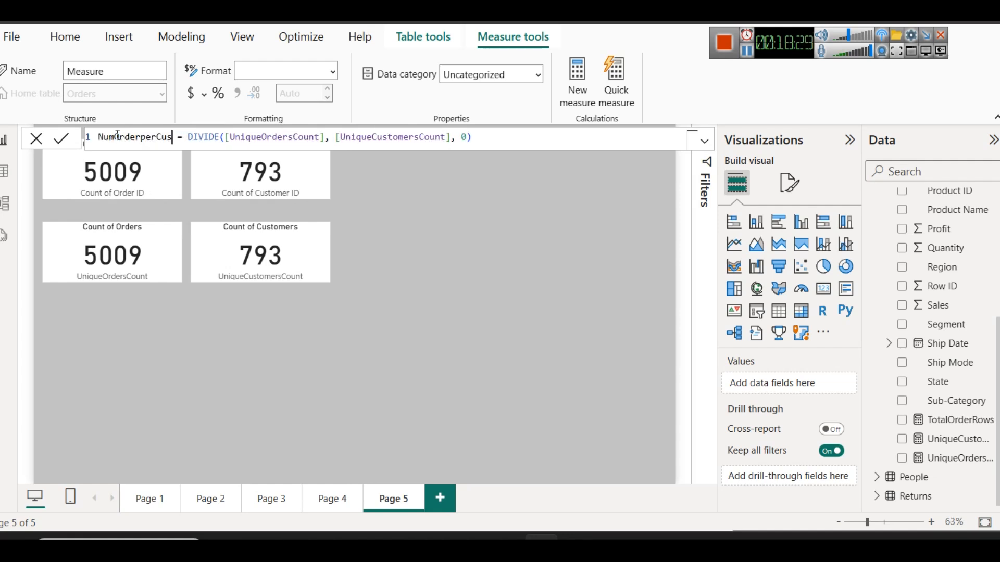
text(mer)
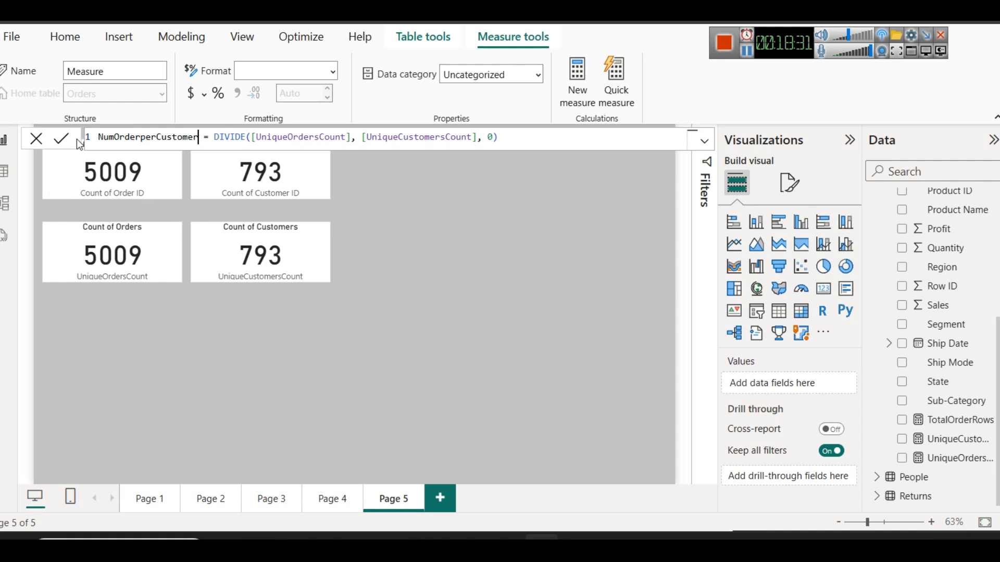
click(63, 140)
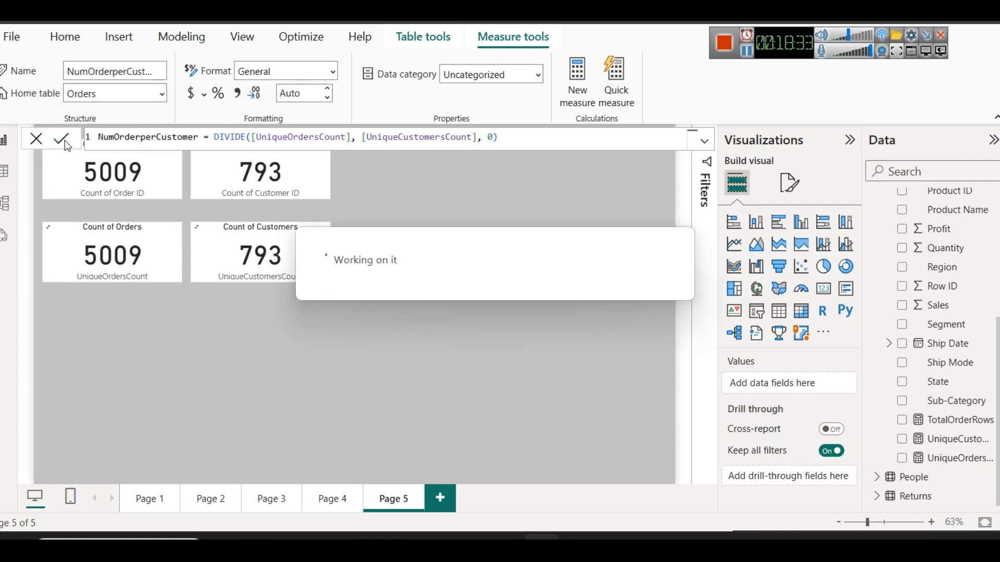
Duplicate the UniqueCustomersCount card and replace the copy's field with the NumOrderperCustomer measure
click(295, 240)
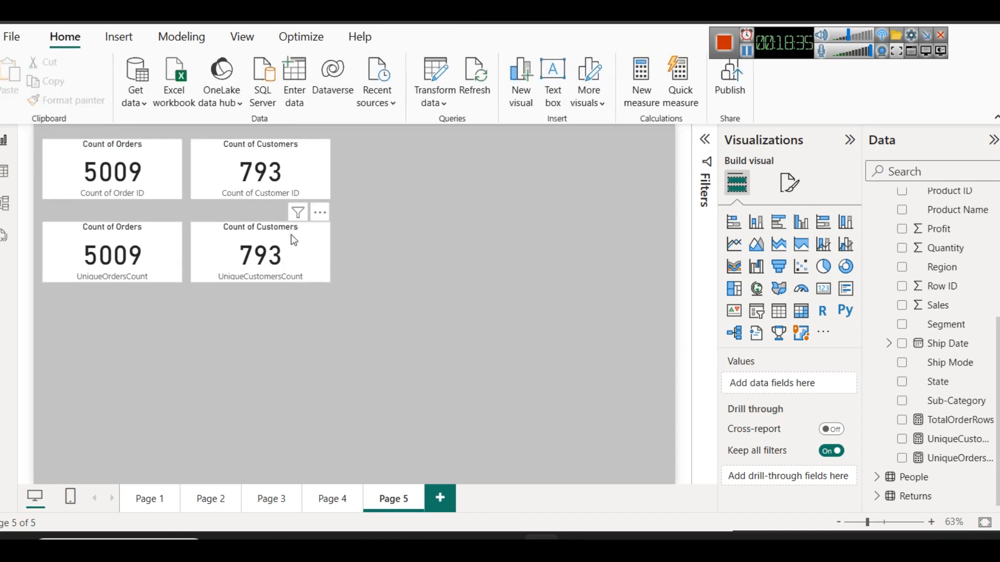
key(ctrl+c)
key(ctrl+v)
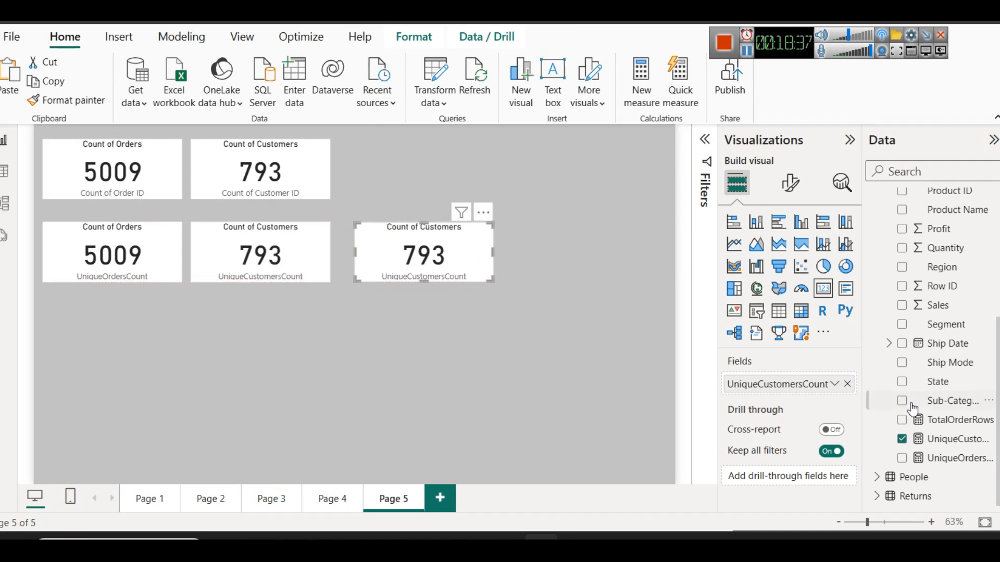
click(847, 383)
scroll(911, 332, up, 4)
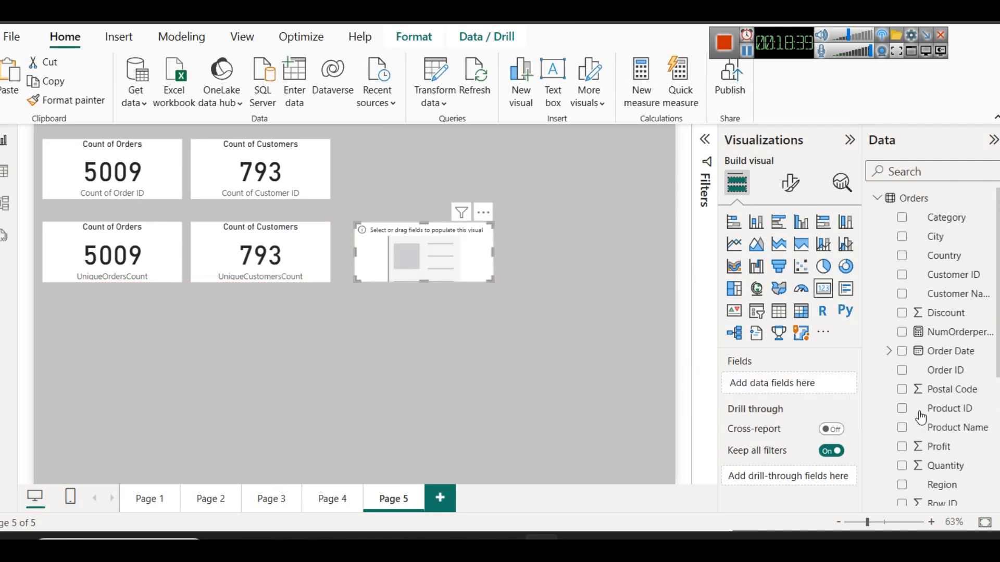
click(932, 332)
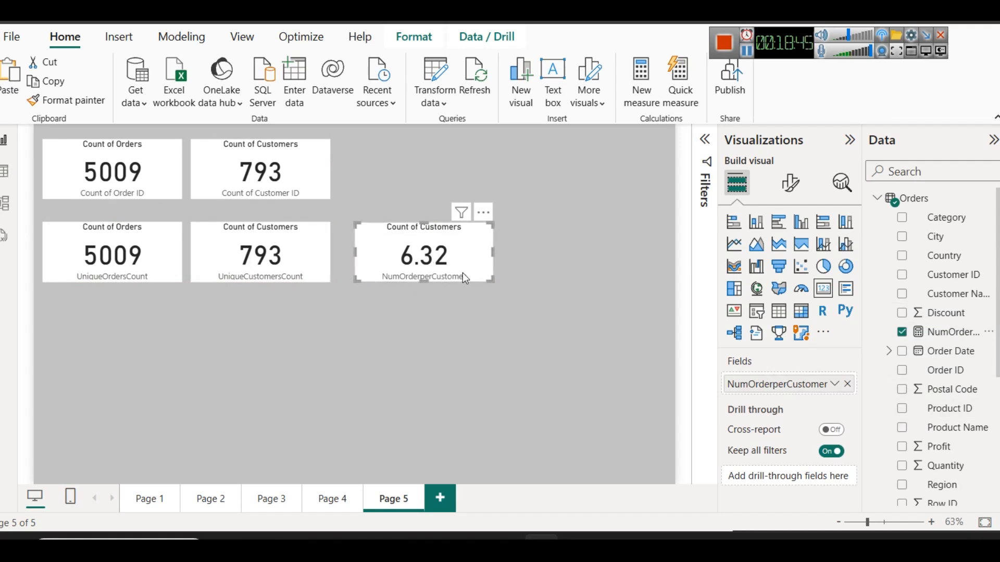
Set the new card's title to "Num order per Customer" and align the card closely beside the UniqueCustomersCount card
click(791, 183)
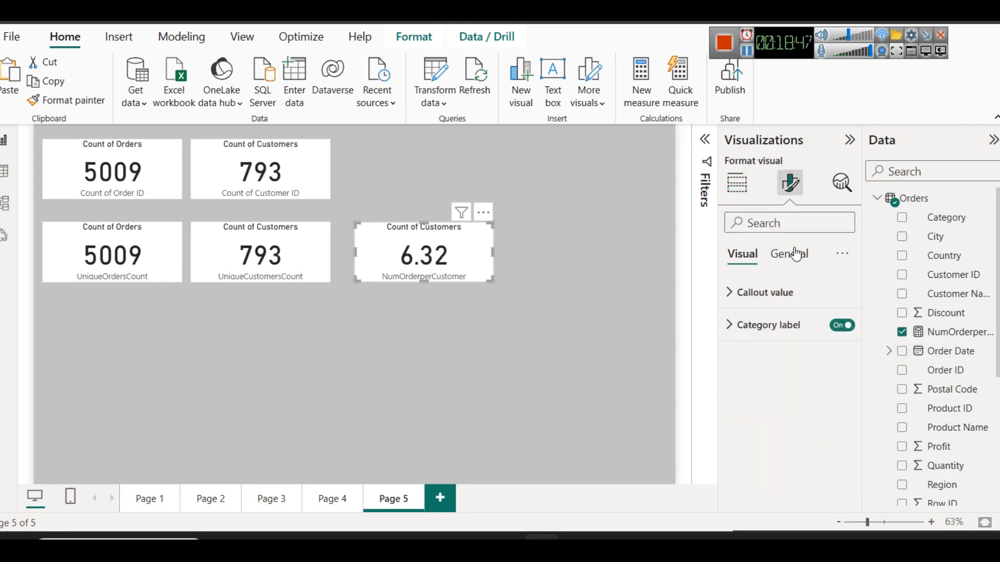
click(795, 254)
click(746, 325)
triple_click(808, 404)
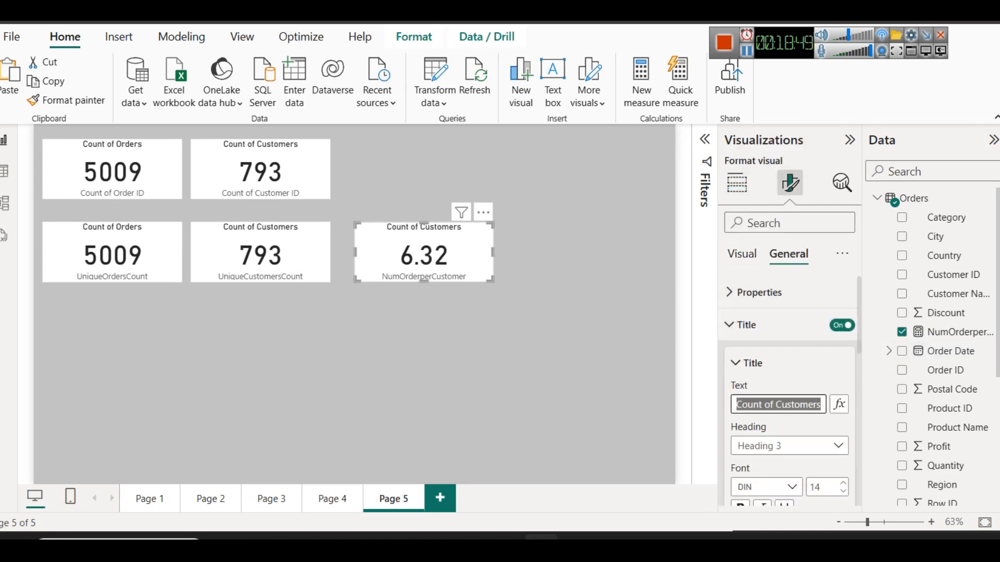
text(Num order)
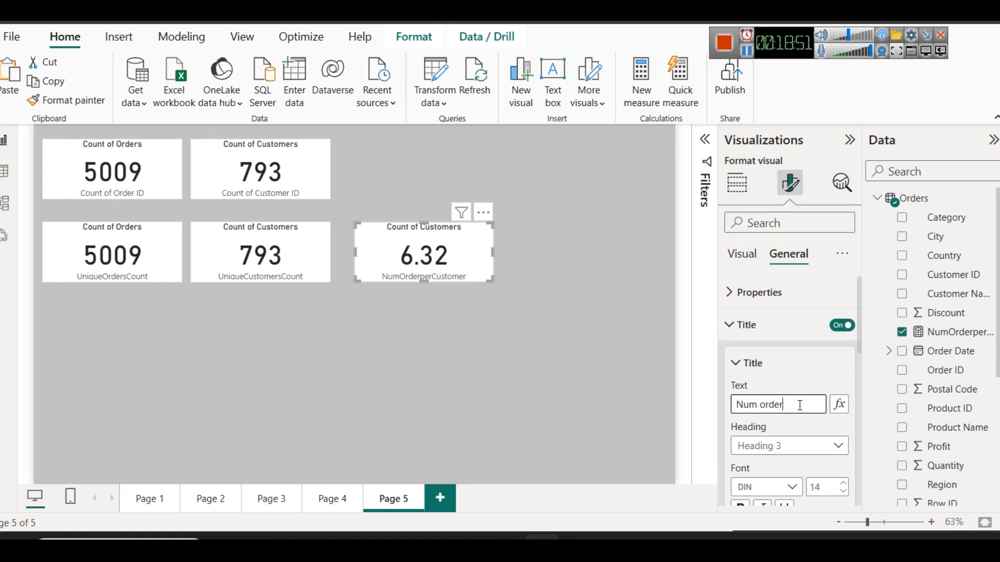
text( per Customer)
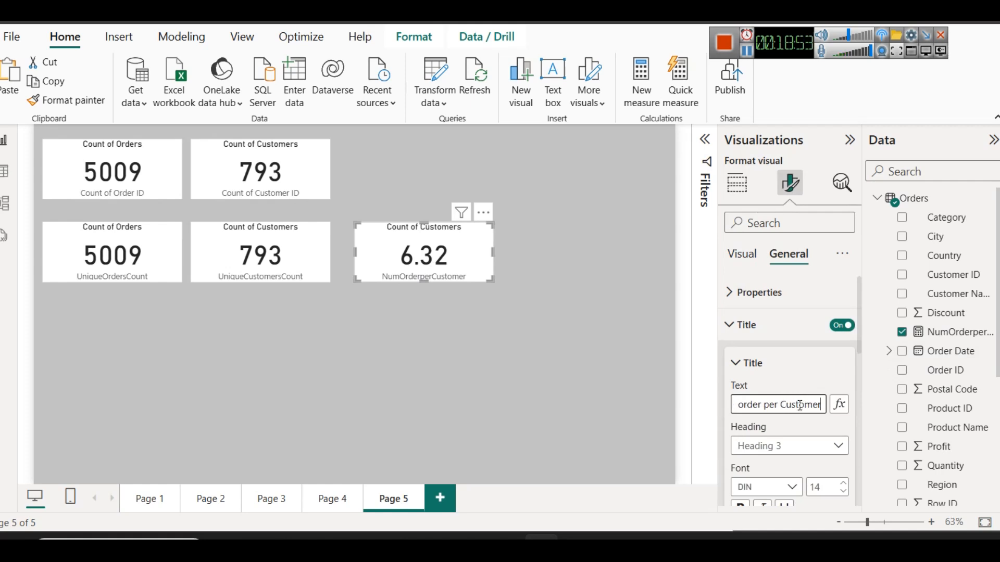
click(520, 331)
drag(430, 255, 416, 255)
click(463, 316)
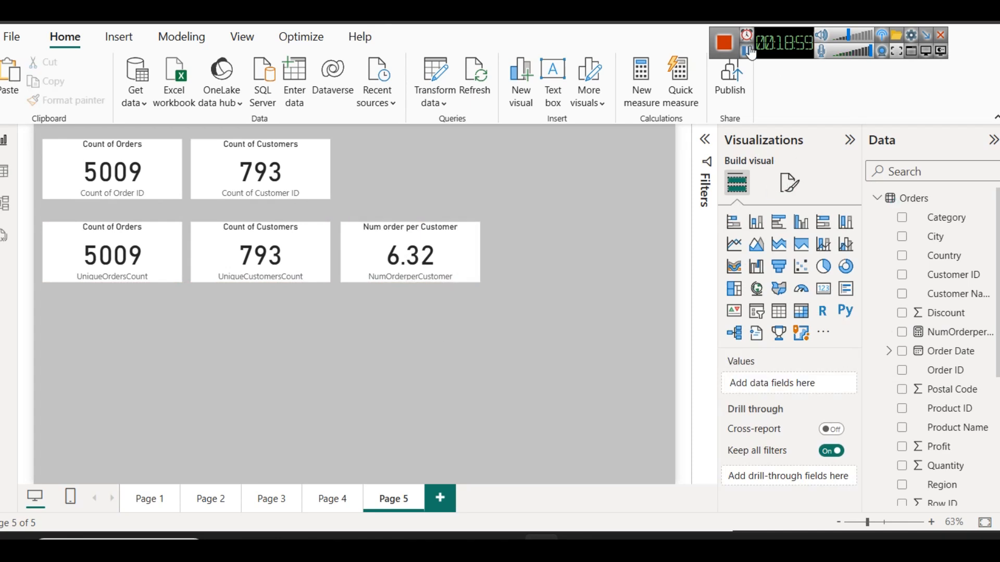
Review the DAX formulas of the NumOrderperCustomer and UniqueOrdersCount measures
click(953, 332)
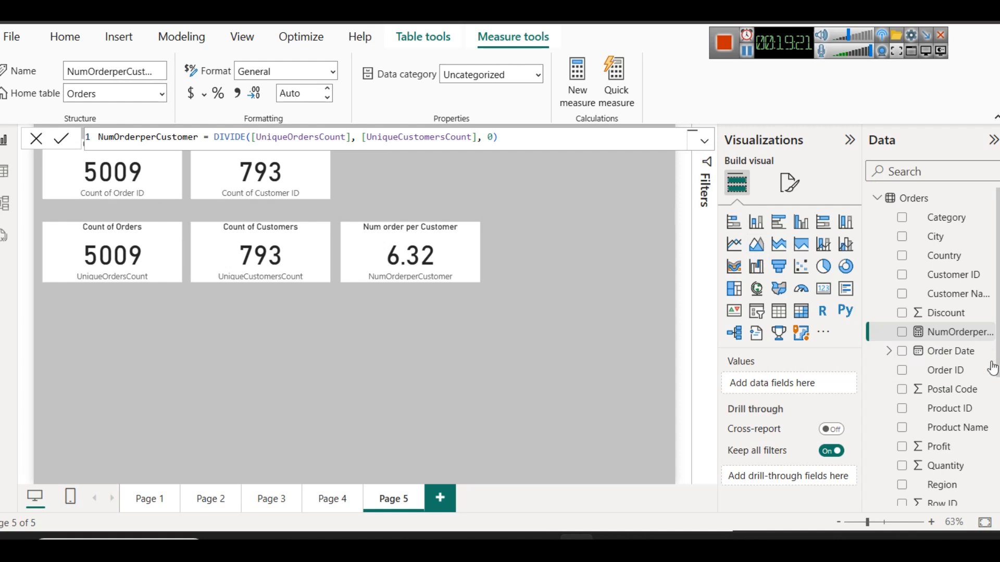
scroll(974, 363, down, 3)
scroll(974, 363, down, 5)
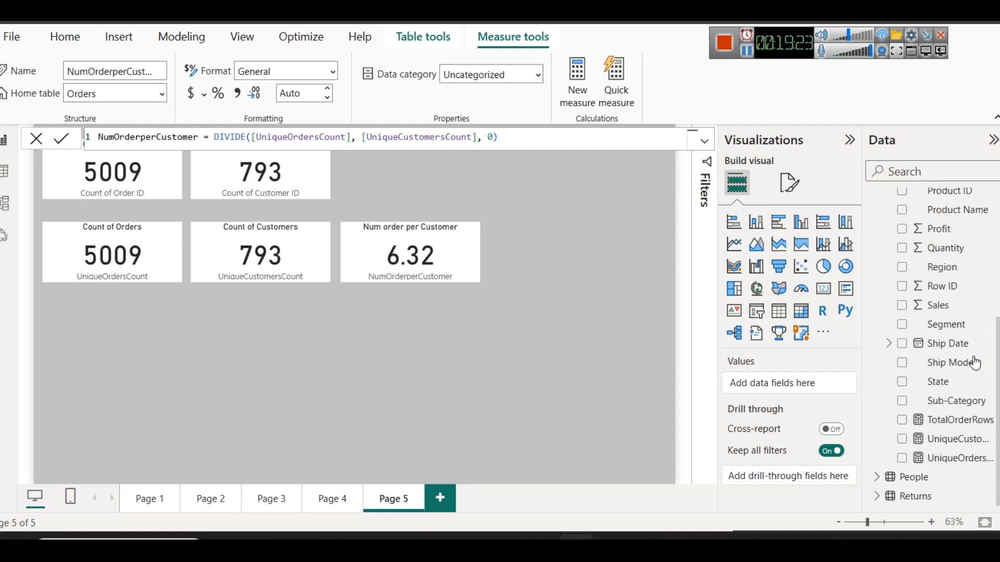
click(954, 458)
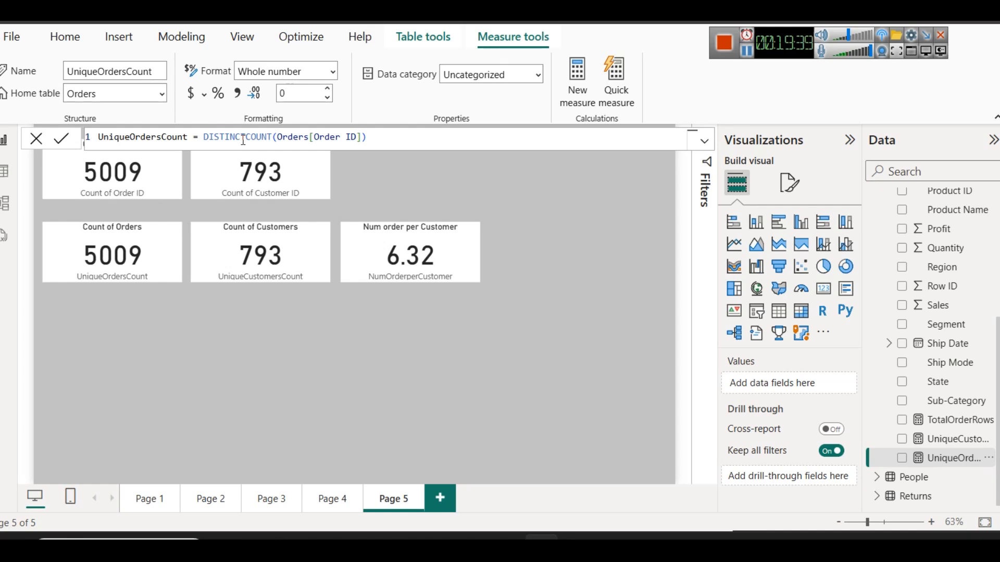
click(207, 330)
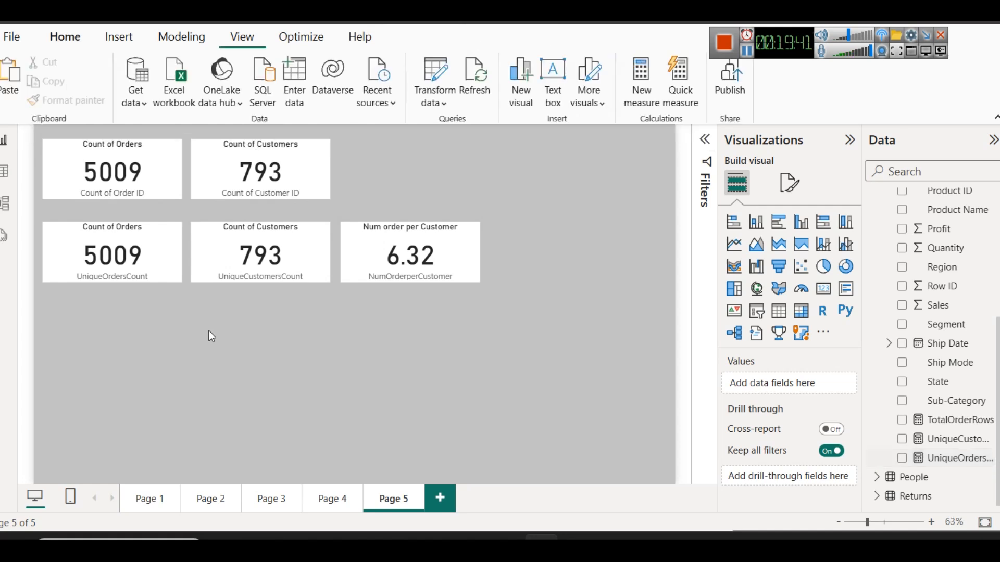
Compare the aggregation options of the Count of Order ID card with the formula behind the UniqueOrdersCount card
click(133, 172)
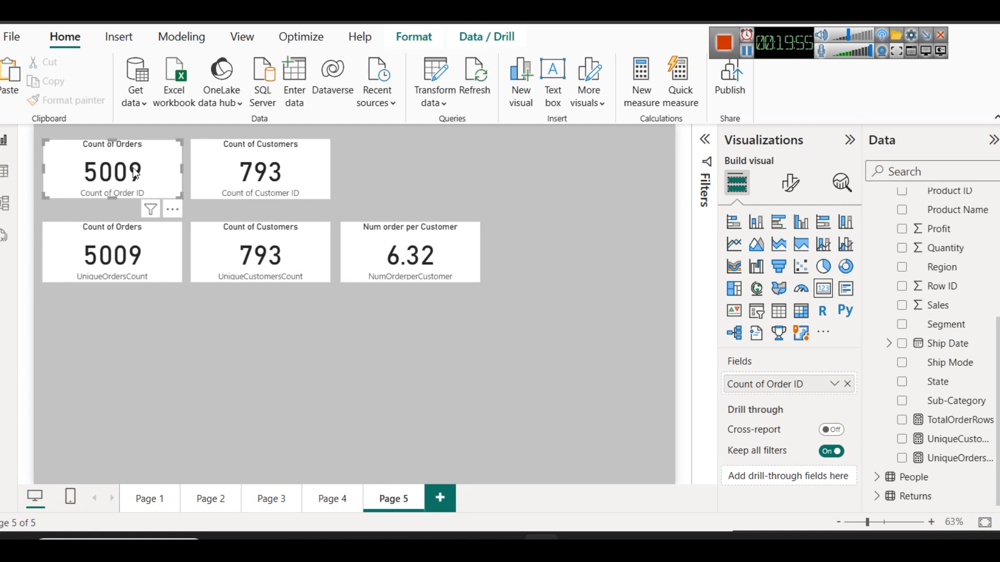
click(834, 384)
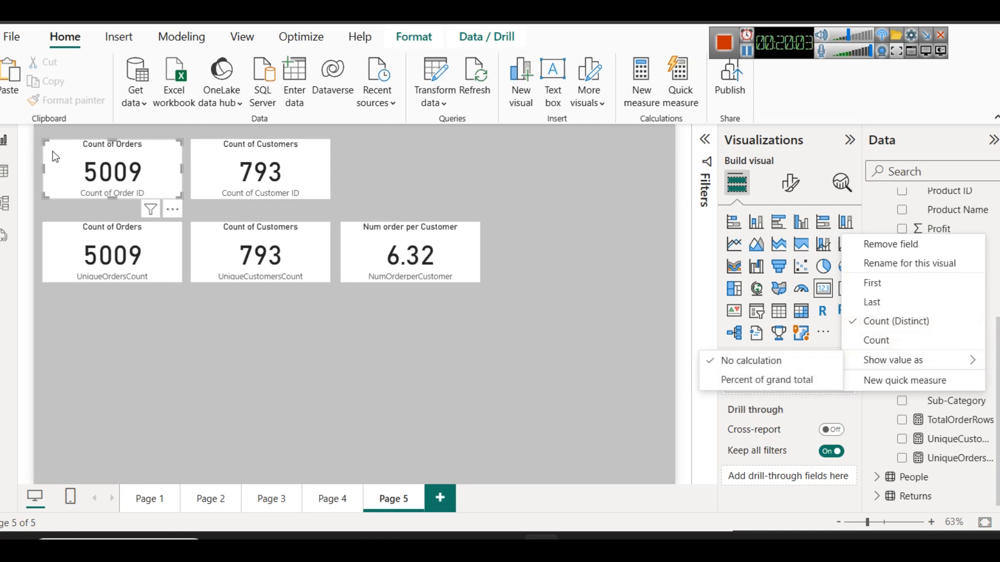
click(77, 175)
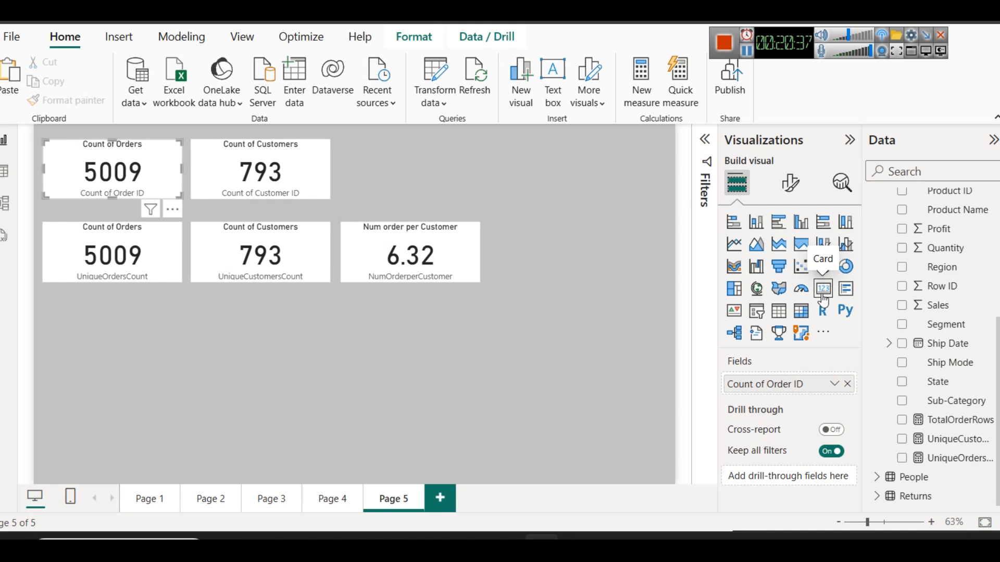
click(121, 254)
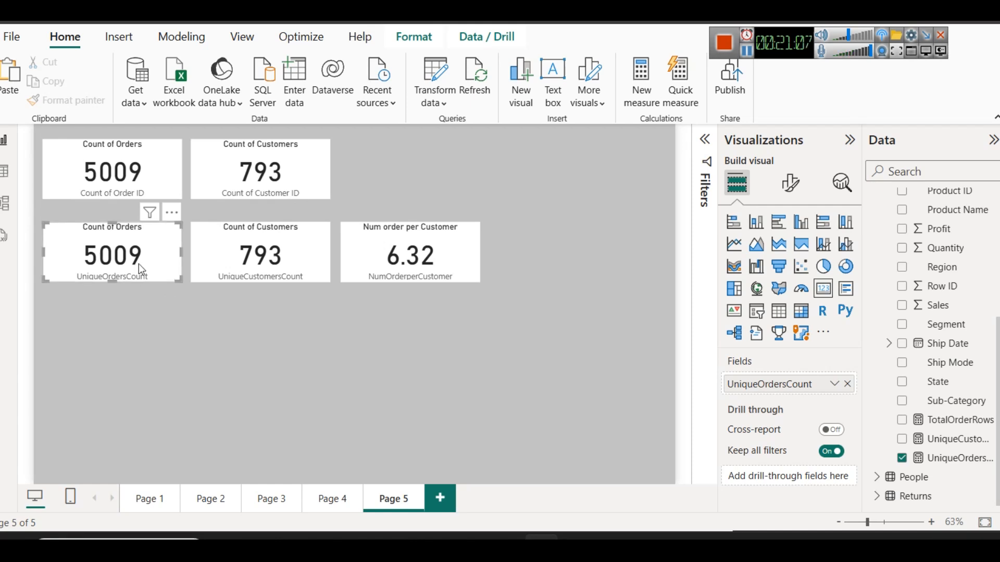
click(947, 458)
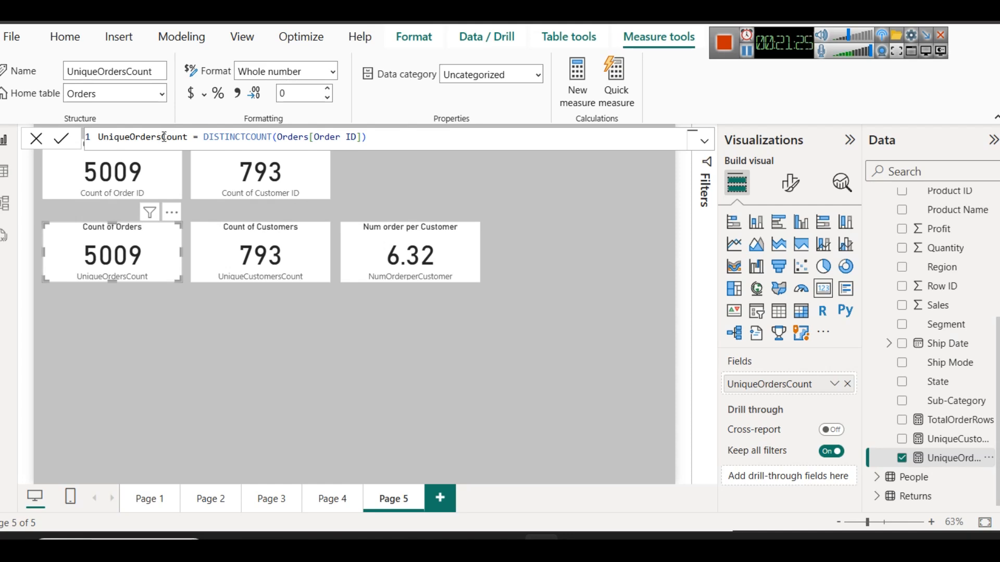
double_click(209, 139)
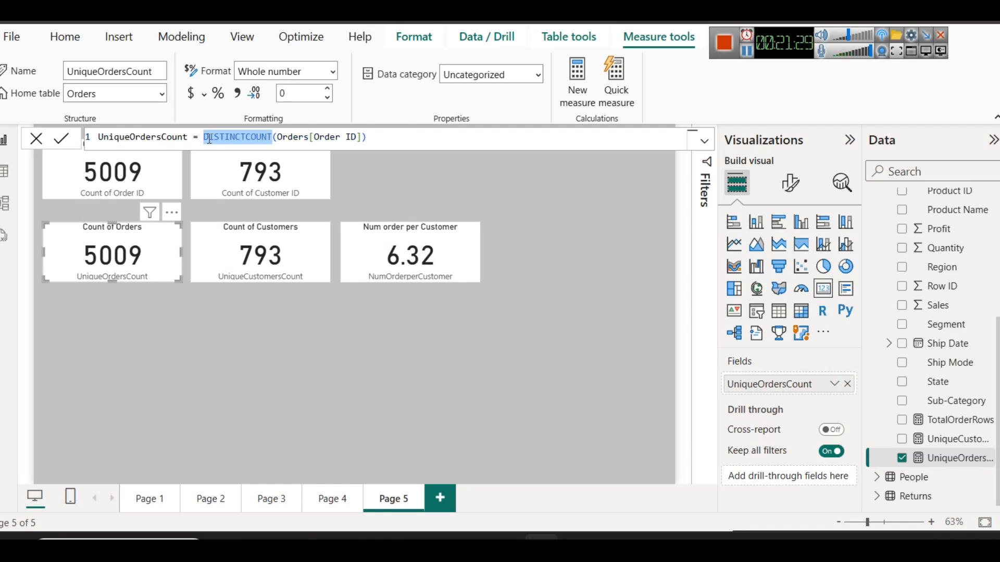
click(175, 187)
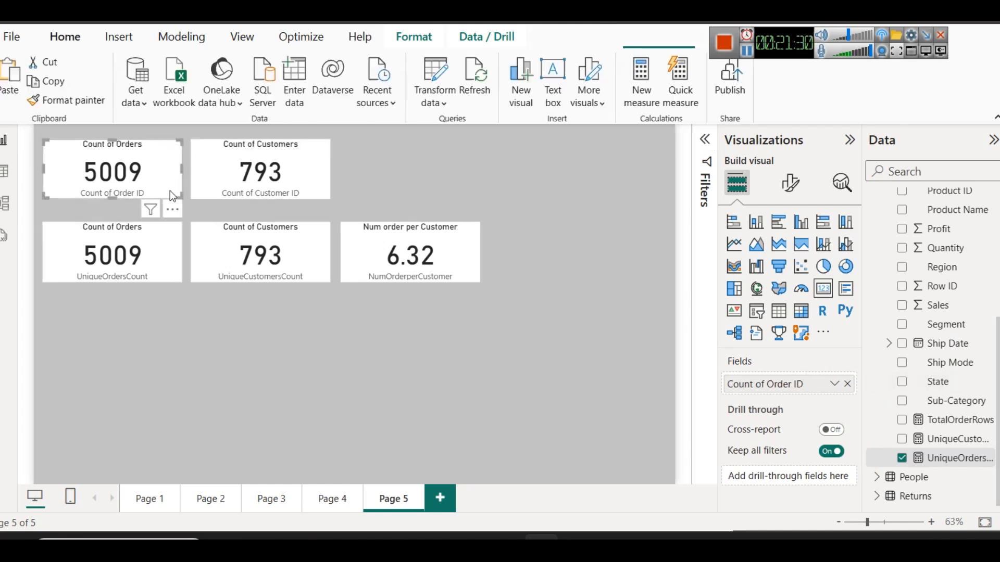
click(833, 384)
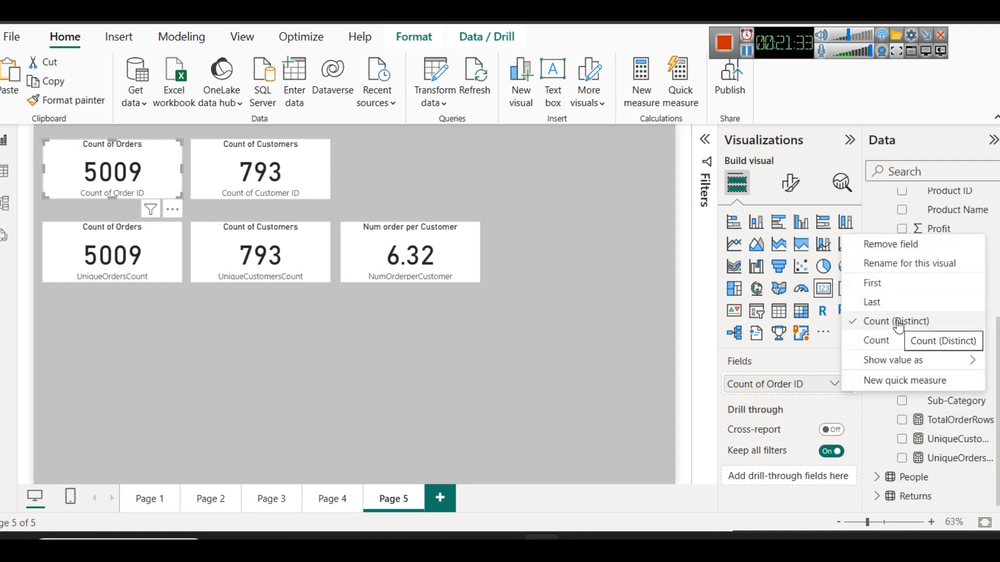
click(69, 248)
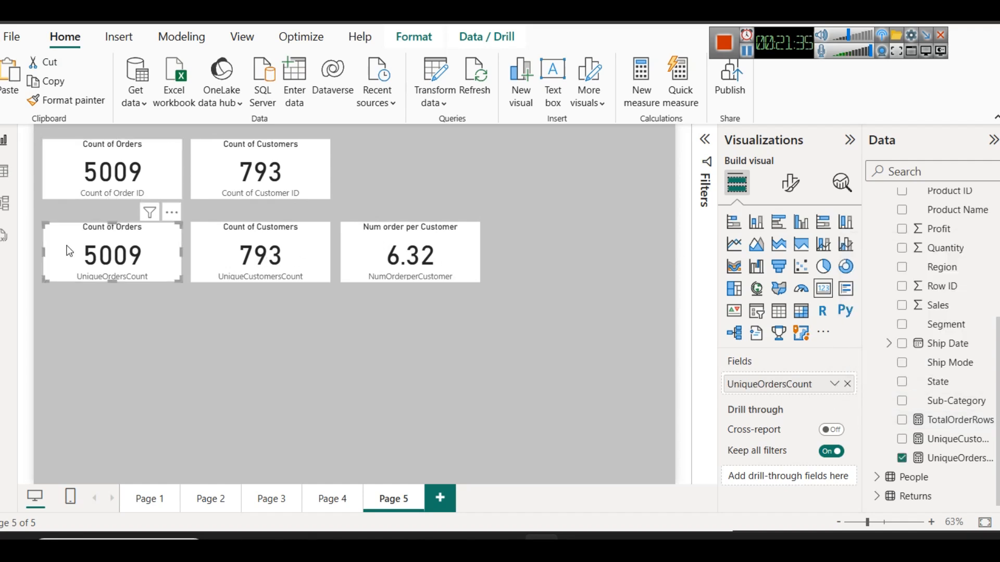
click(952, 459)
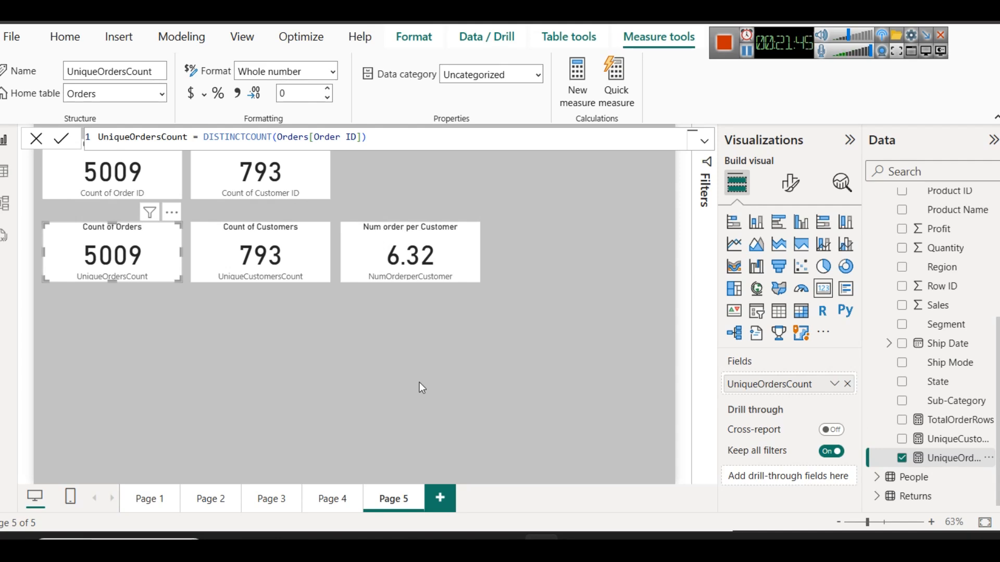
Switch to the Notepad notes on creating a measure, review the COUNTROWS and DISTINCTCOUNT explanations, and return to Power BI
mouse_move(469, 538)
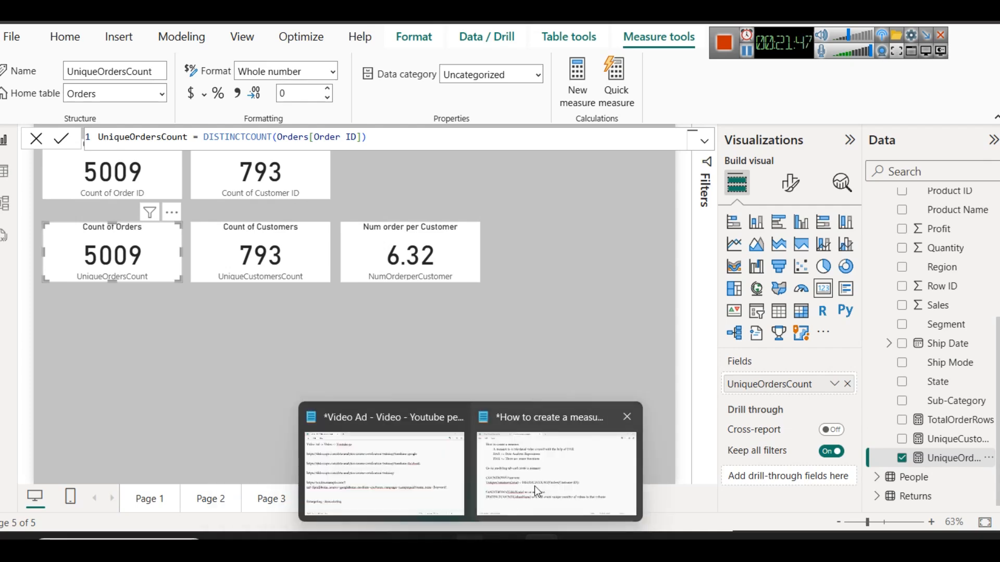
click(534, 486)
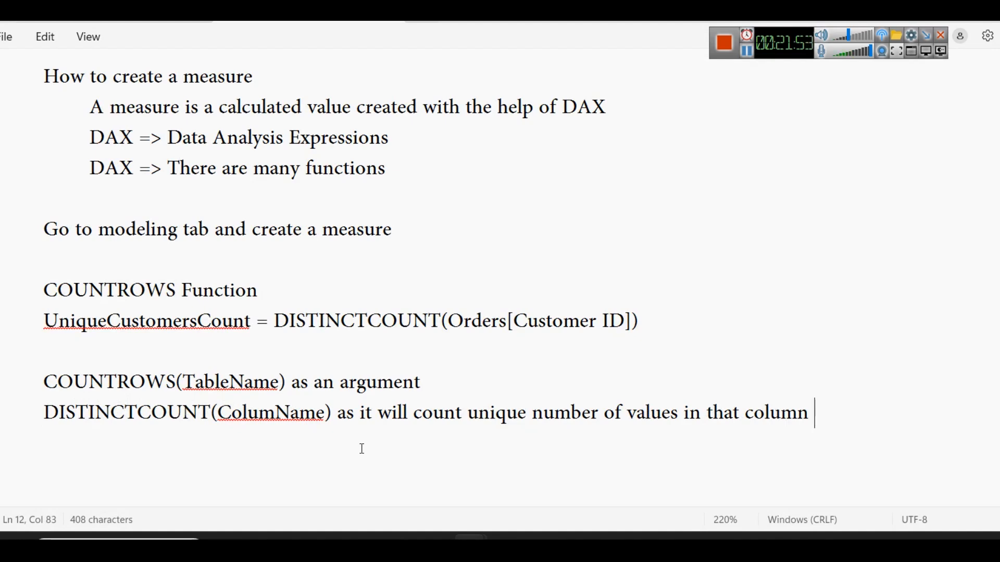
key(alt+Tab)
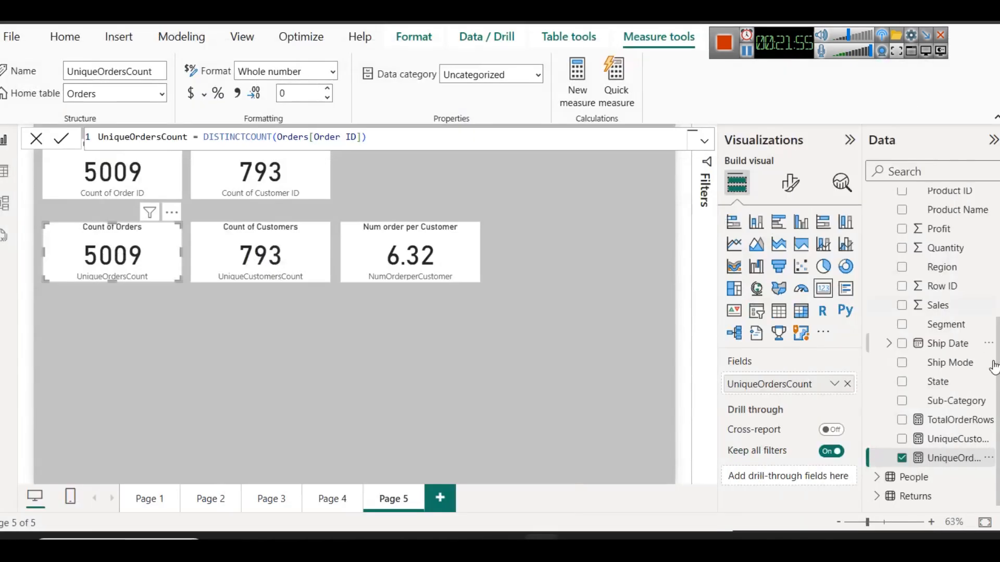
Examine the UniqueCustomersCount formula and the arguments of the DIVIDE function in the NumOrderperCustomer measure
click(957, 440)
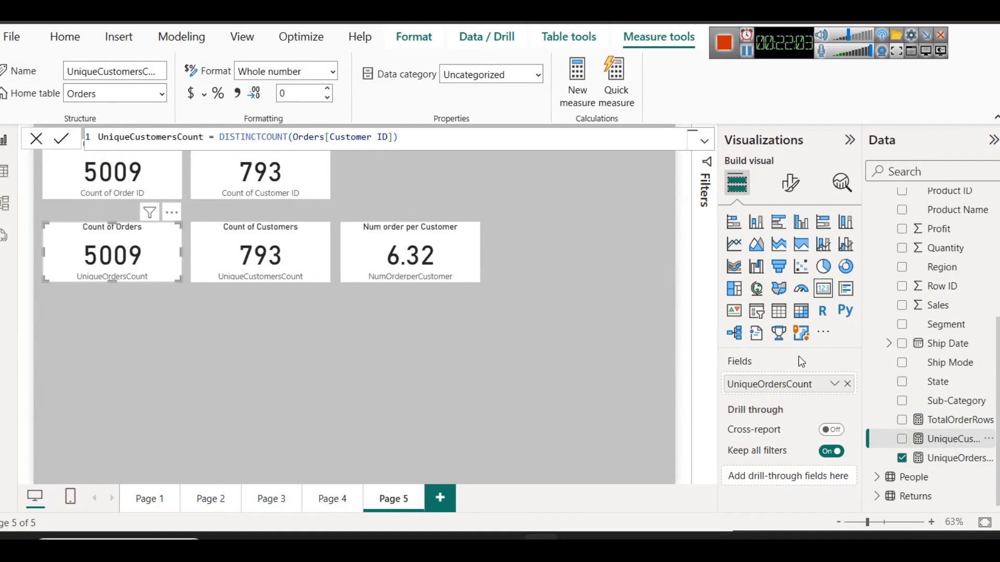
scroll(933, 349, up, 2)
click(956, 194)
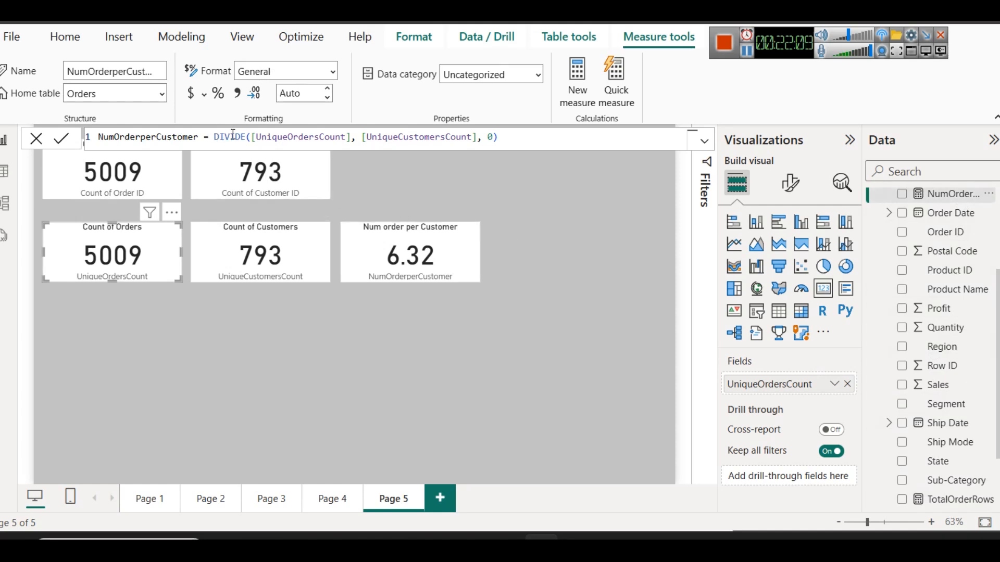
drag(250, 140, 475, 142)
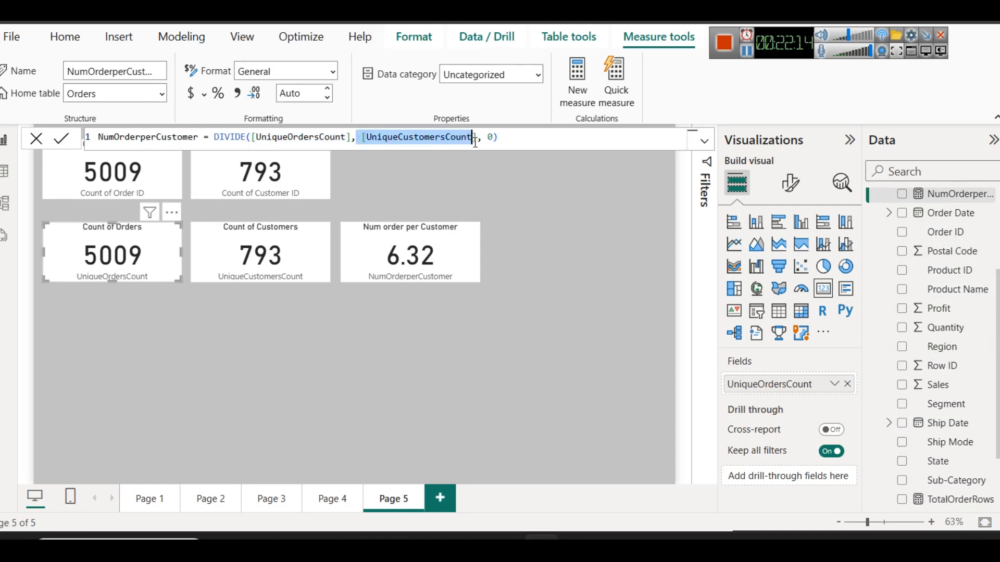
Check the Numerator, Denominator and AlternateResult arguments of DIVIDE in the NumOrderperCustomer formula
click(544, 148)
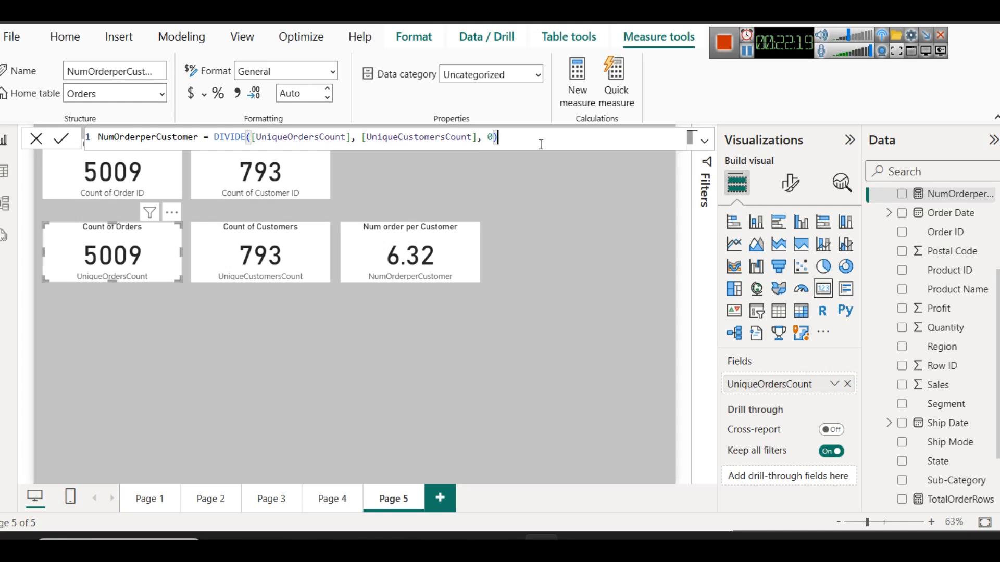
click(252, 138)
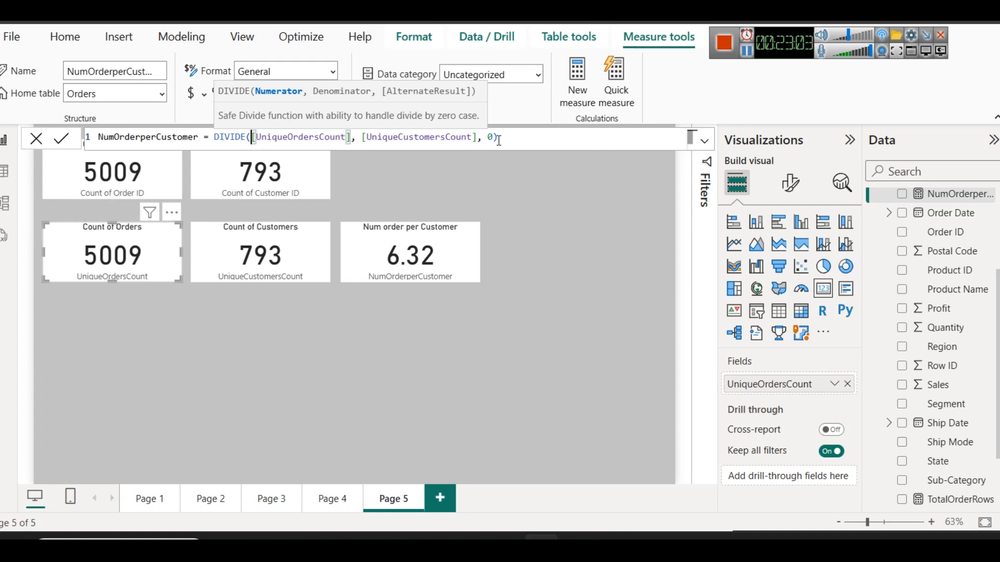
click(513, 274)
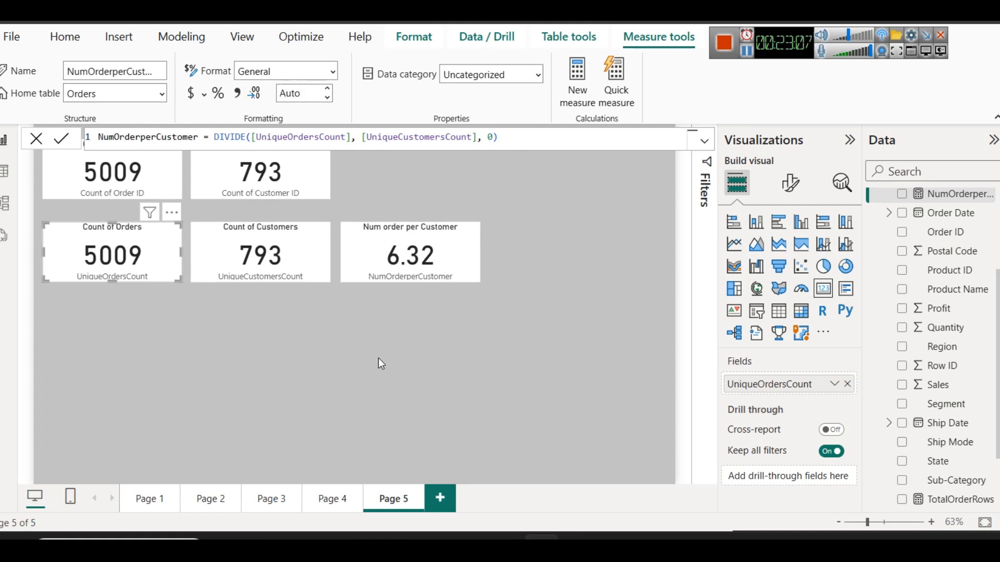
Compare the DISTINCTCOUNT formulas of the UniqueCustomersCount and UniqueOrdersCount measures
scroll(946, 439, down, 1)
scroll(975, 462, up, 1)
scroll(975, 471, down, 3)
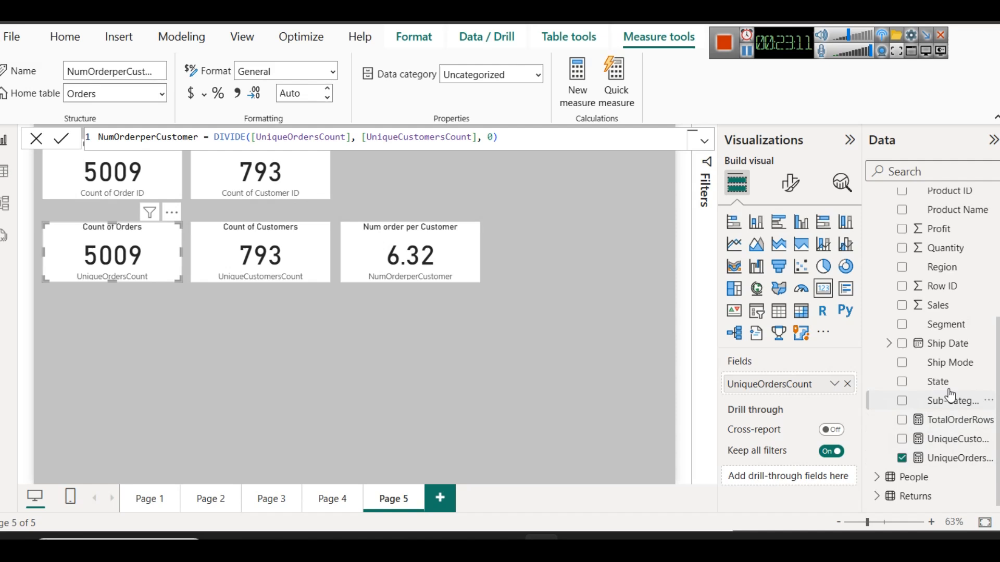
click(960, 444)
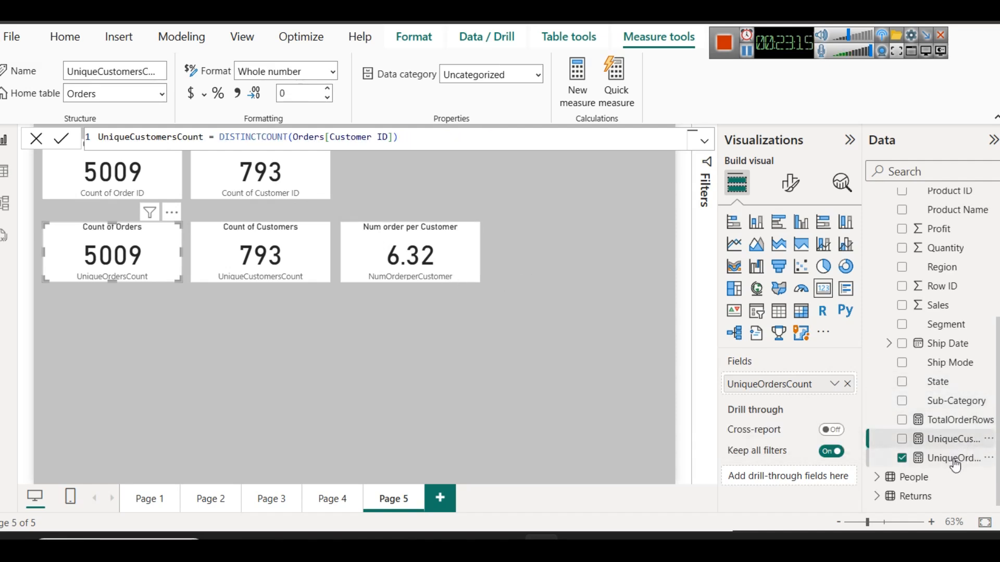
click(955, 464)
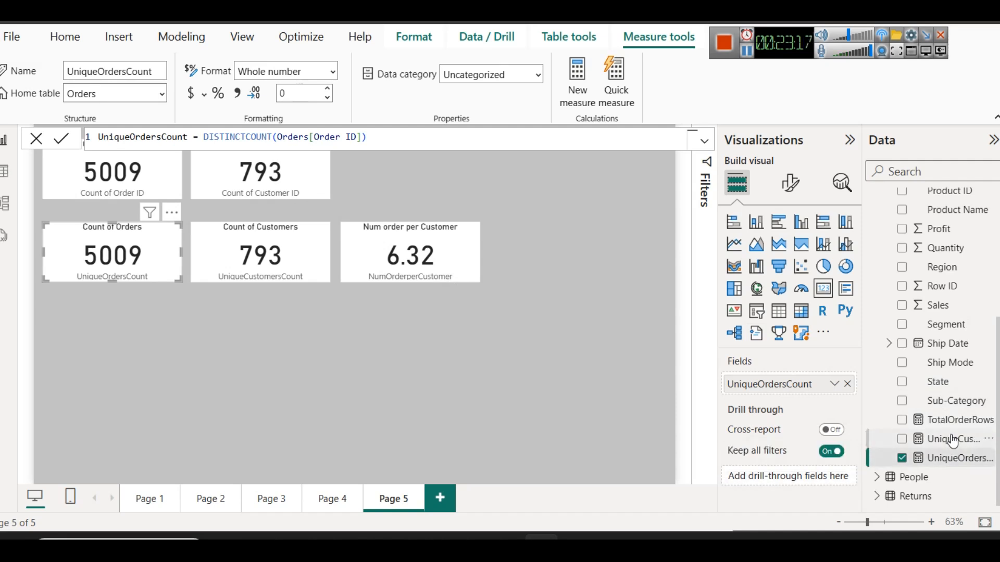
click(953, 441)
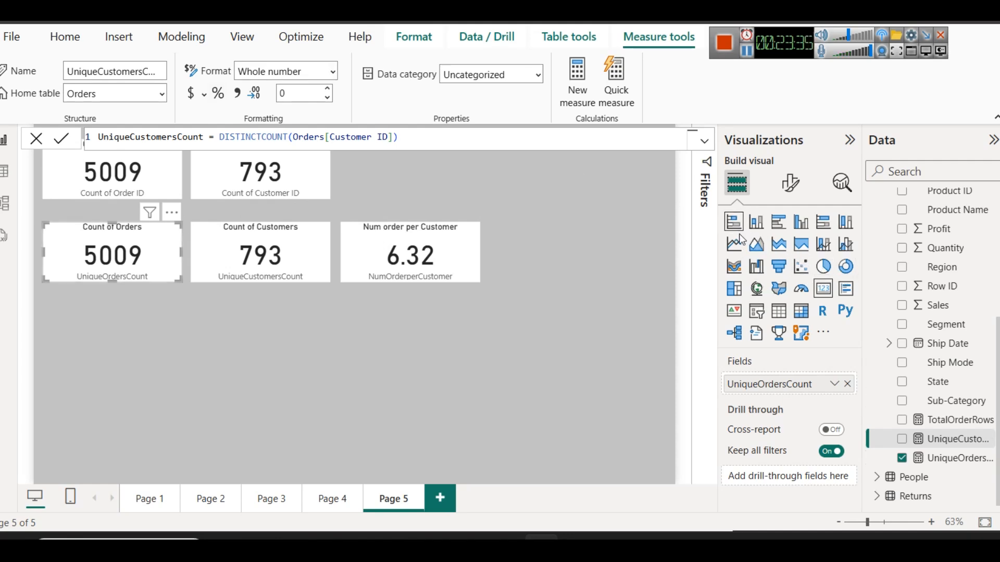
click(846, 266)
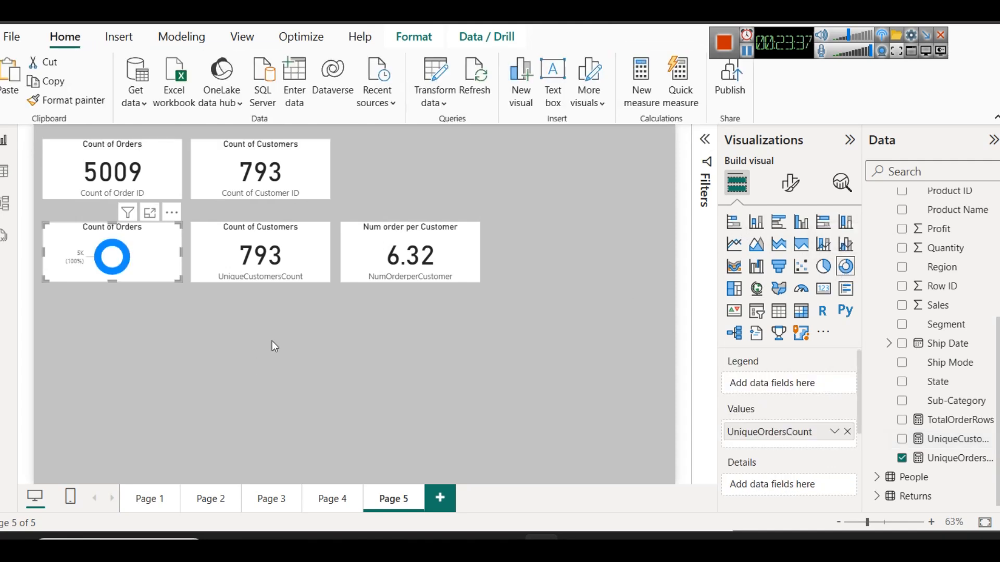
key(ctrl+z)
click(373, 336)
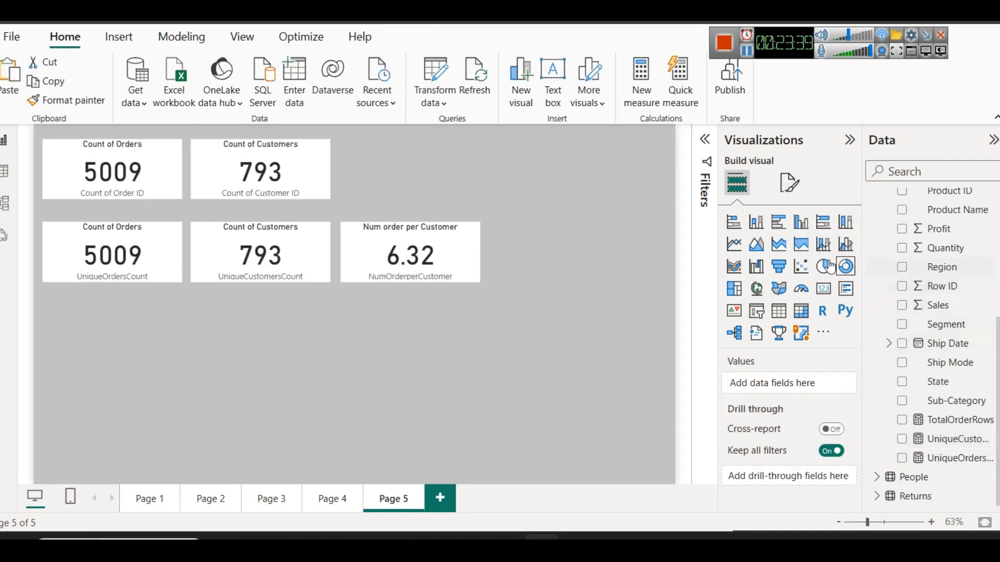
Add a donut chart on Page 5, enlarge it to about two cards wide and place it just below the lower card row
click(846, 266)
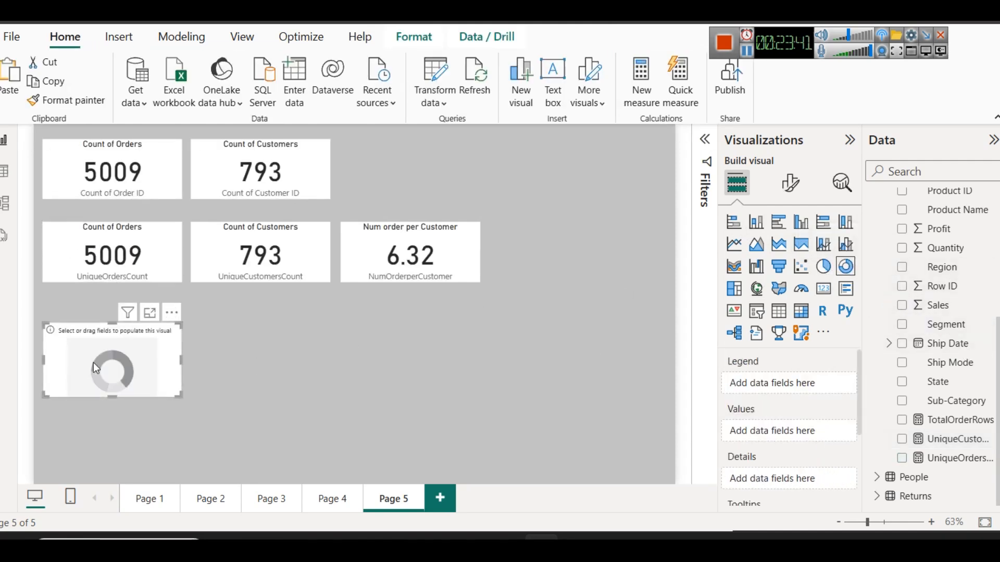
drag(181, 396, 341, 459)
drag(295, 420, 288, 399)
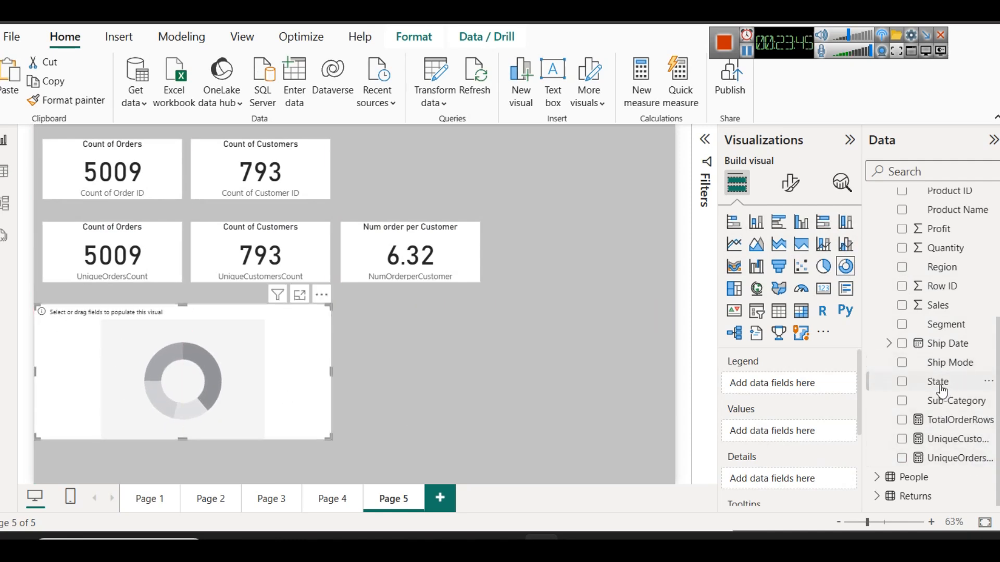
Set Region as the donut chart's legend and the UniqueOrdersCount measure as its values
scroll(940, 388, up, 2)
scroll(937, 382, down, 2)
drag(937, 267, 787, 388)
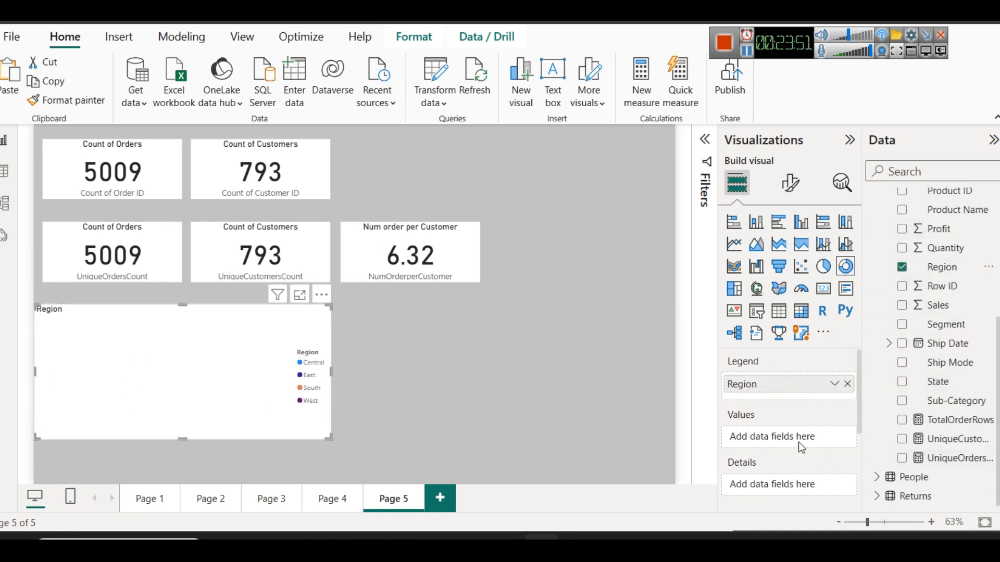
drag(977, 459, 776, 436)
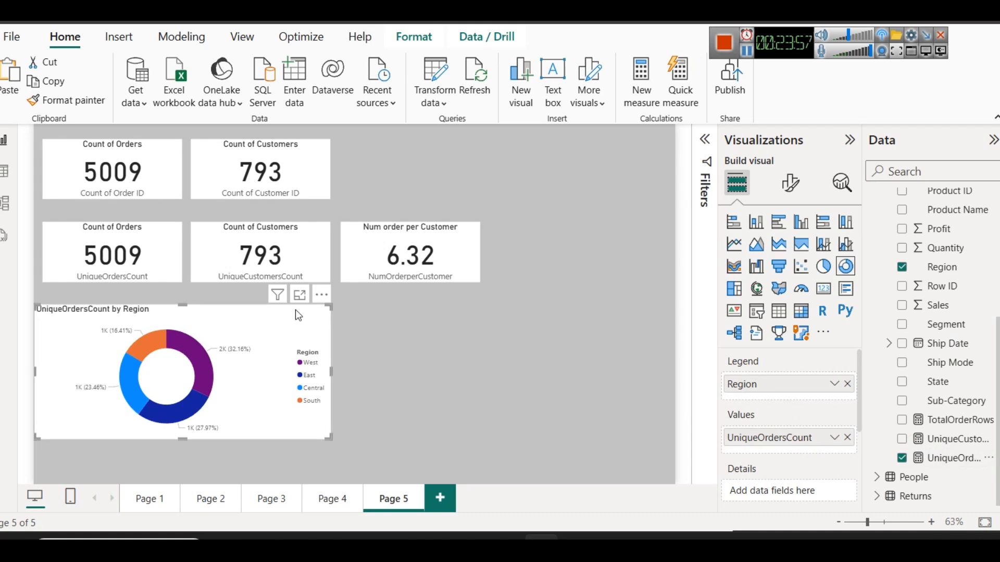
View the UniqueOrdersCount by Region donut chart in focus mode, check its slices and return to the report
click(299, 296)
mouse_move(426, 298)
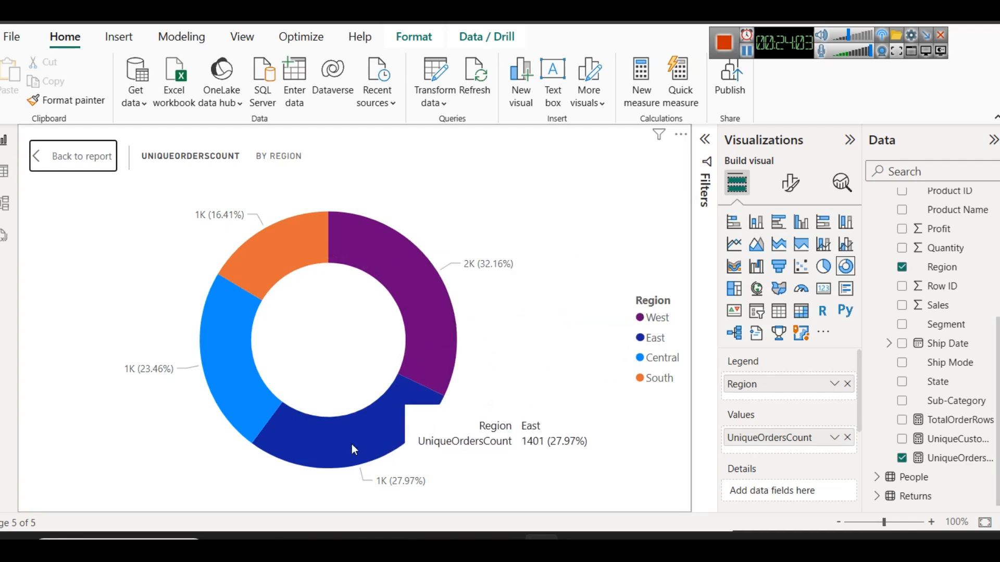
click(50, 159)
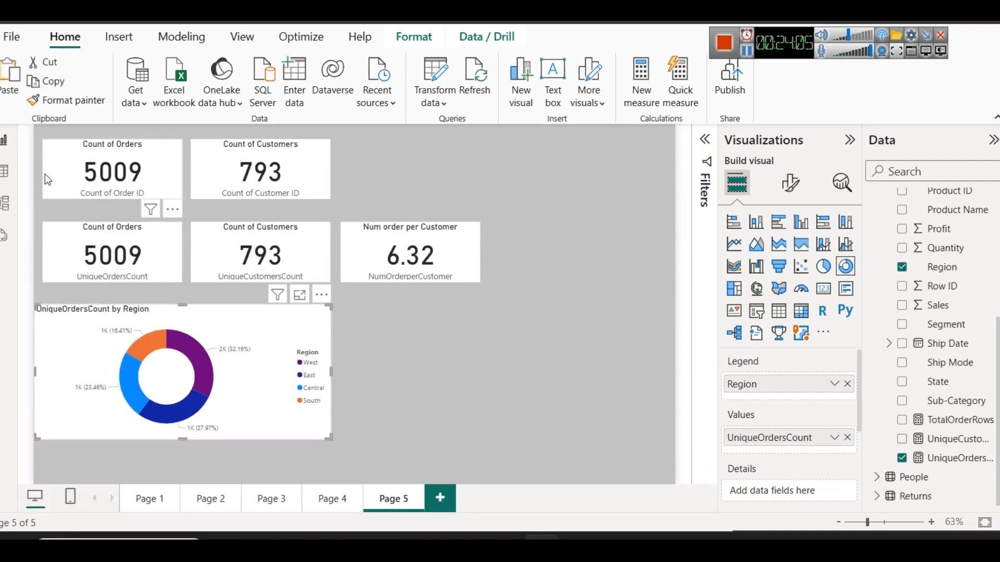
Replace UniqueOrdersCount with the NumOrderperCustomer measure as the donut chart's values
click(848, 438)
scroll(966, 411, up, 3)
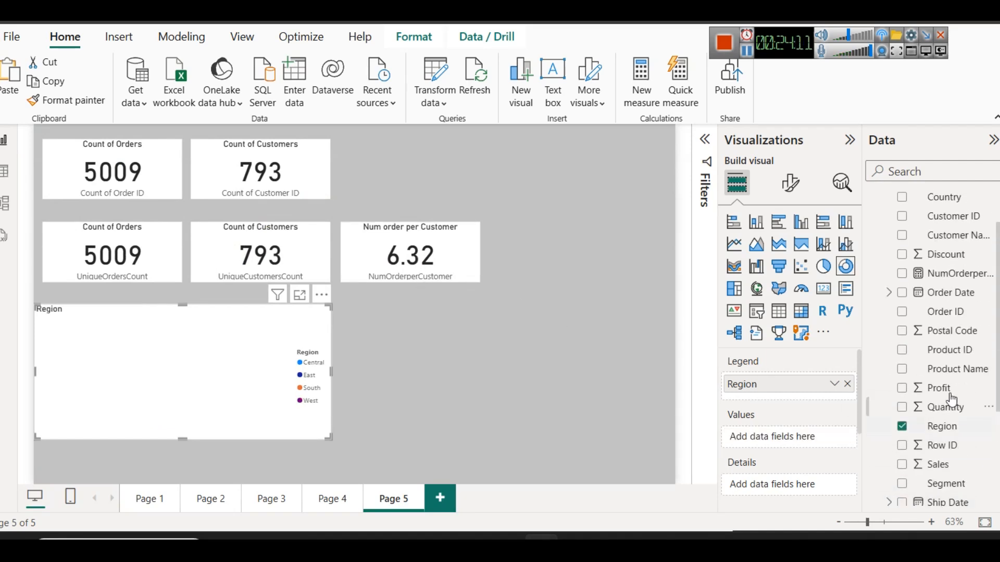
drag(947, 272, 767, 437)
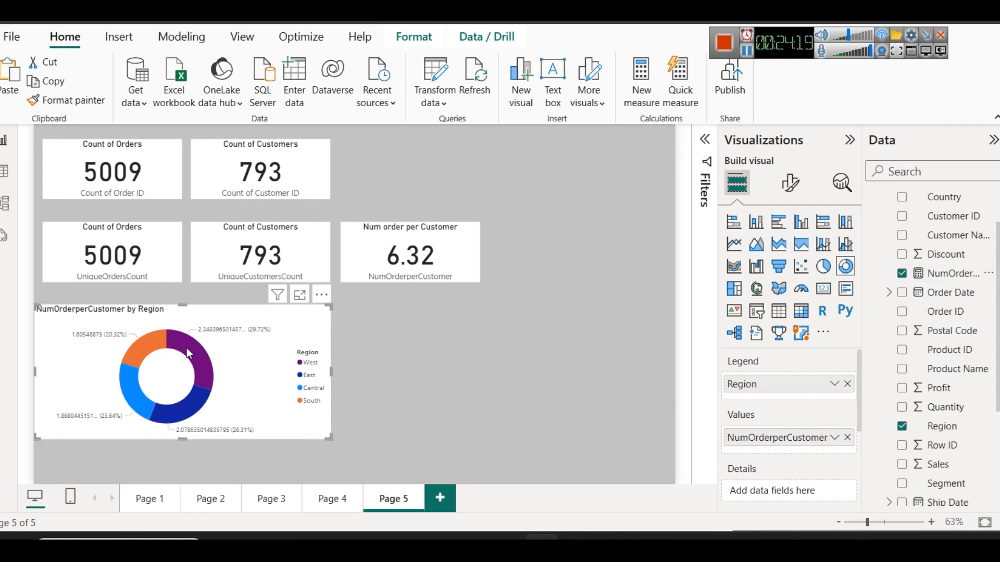
Inspect the NumOrderperCustomer figures of the individual regions in the donut chart
mouse_move(187, 348)
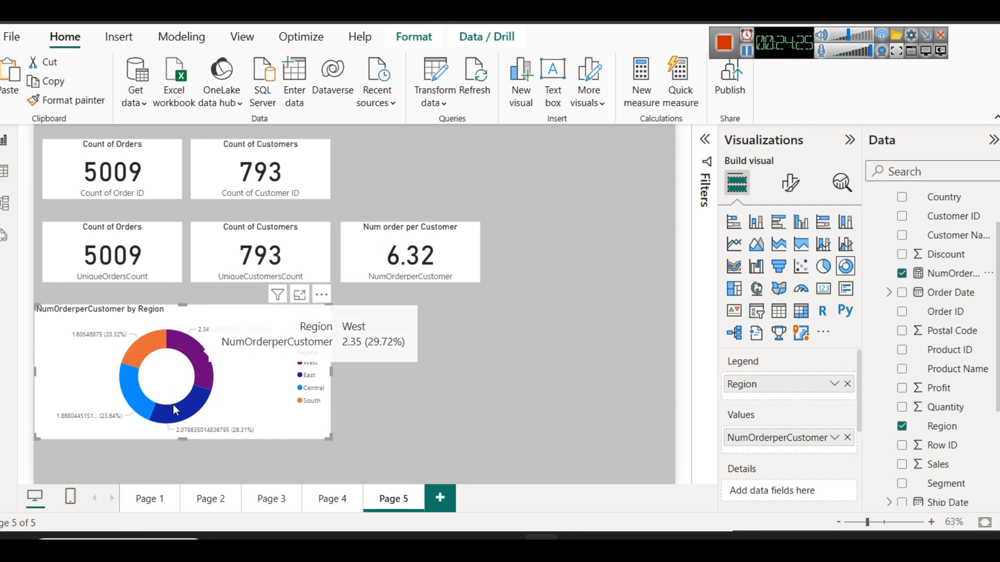
mouse_move(189, 415)
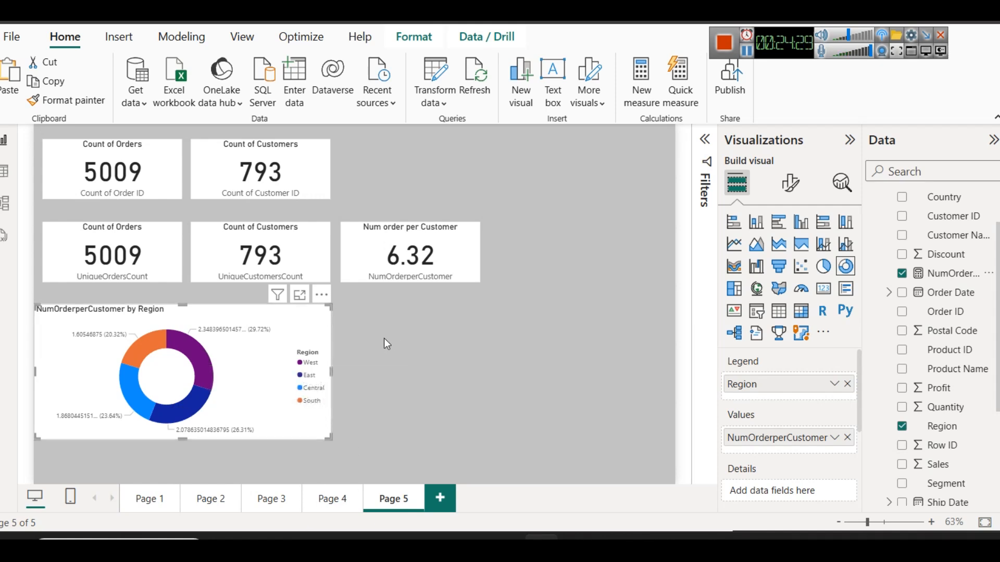
mouse_move(198, 365)
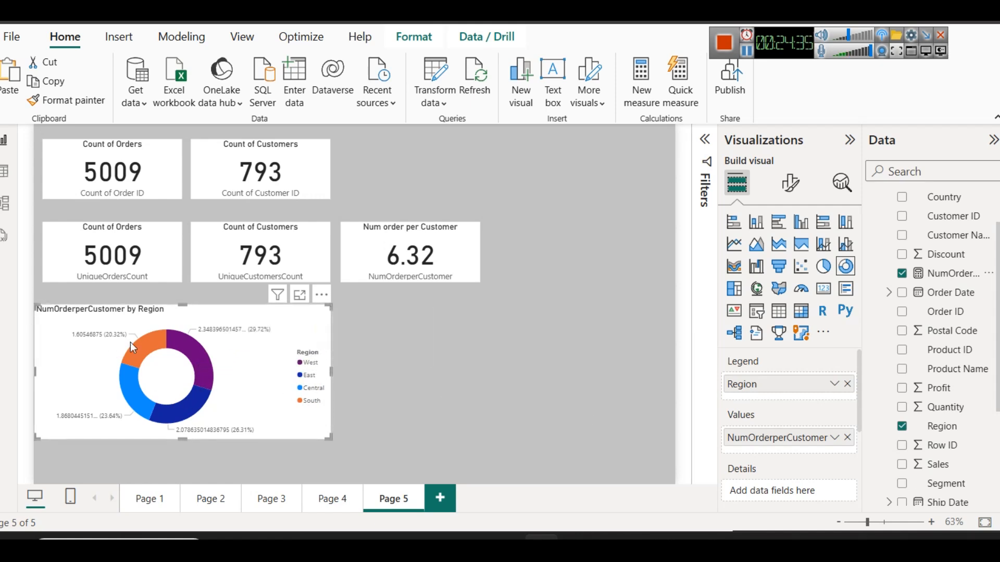
click(339, 352)
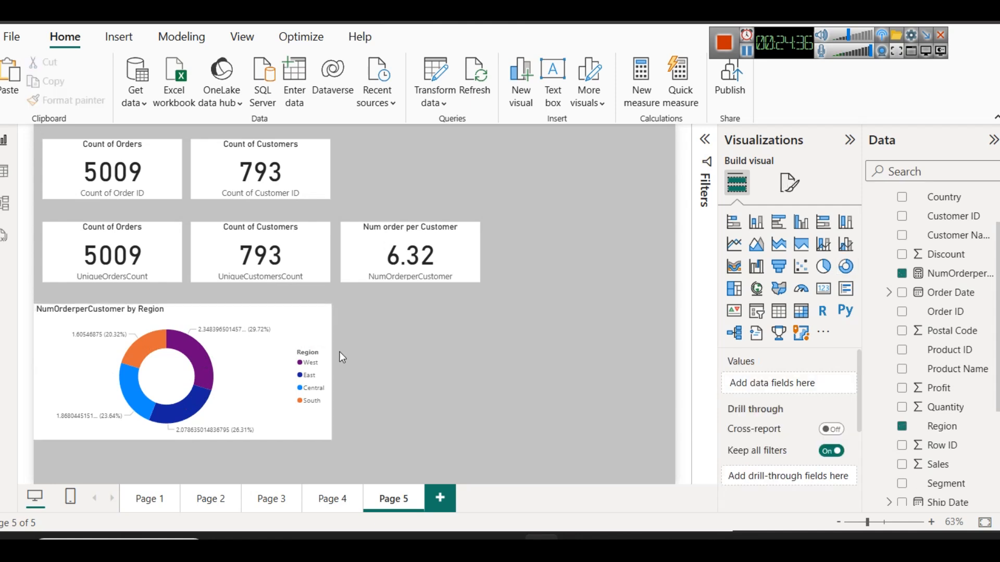
Delete the NumOrderperCustomer by Region donut chart from Page 5
click(306, 331)
click(834, 437)
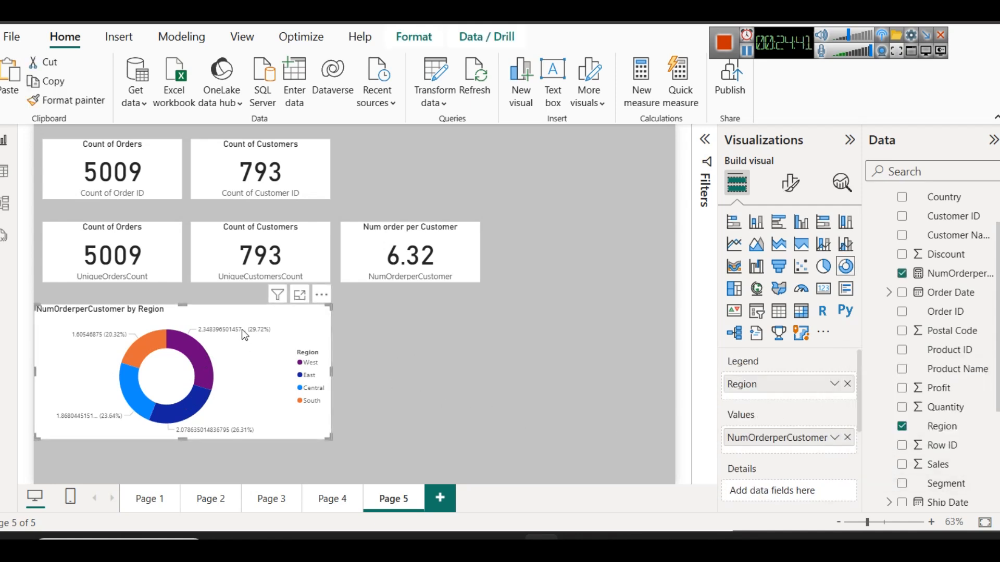
key(Delete)
scroll(945, 402, down, 3)
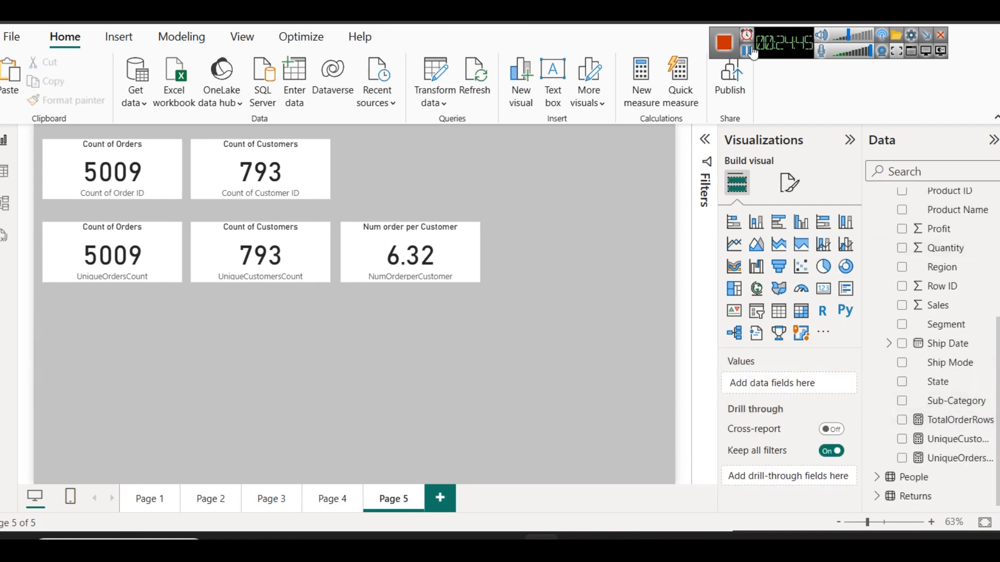